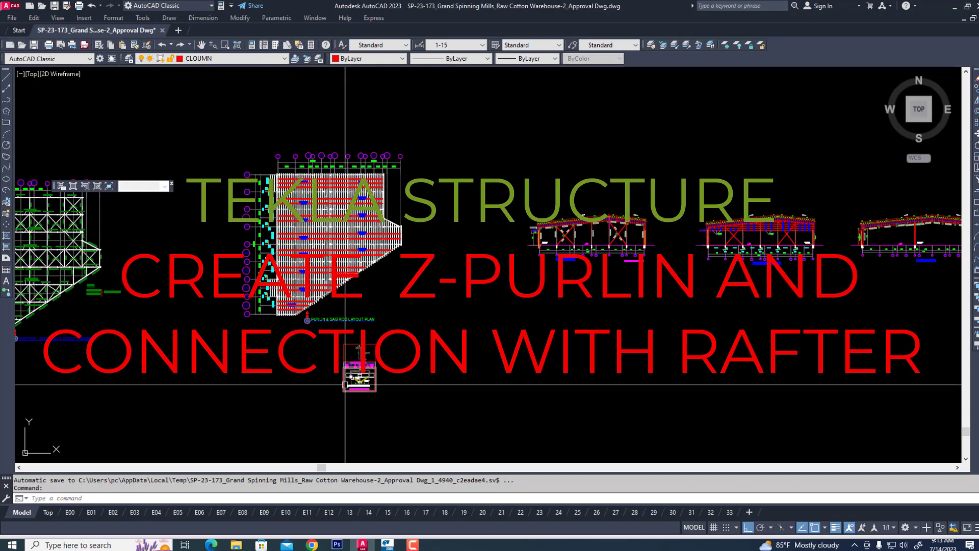
# Examine the Z200 purlin/girt detail table and the flange brace connection detail below the purlin layout plan
pyautogui.scroll(-4, 417, 377)
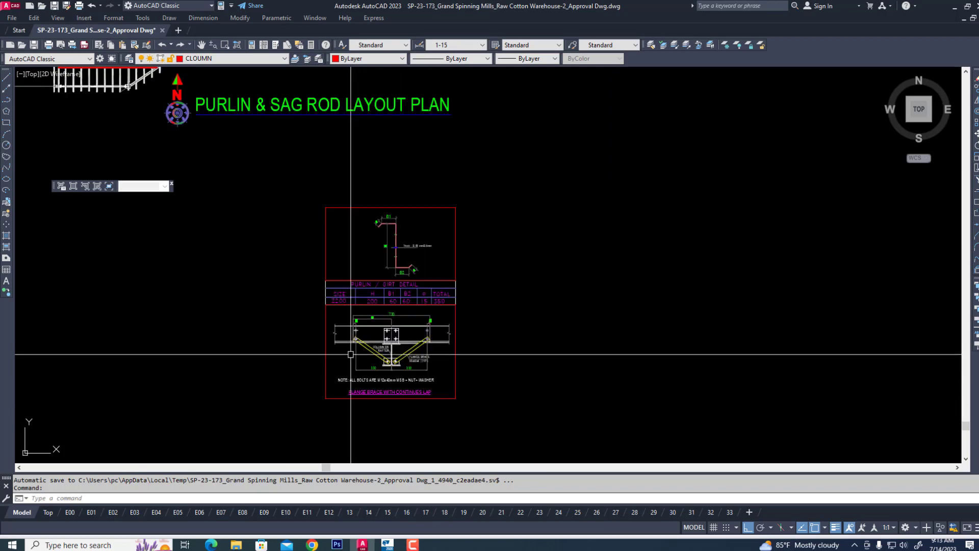
pyautogui.scroll(2, 371, 286)
pyautogui.moveTo(359, 248); pyautogui.dragTo(342, 230, button='middle')
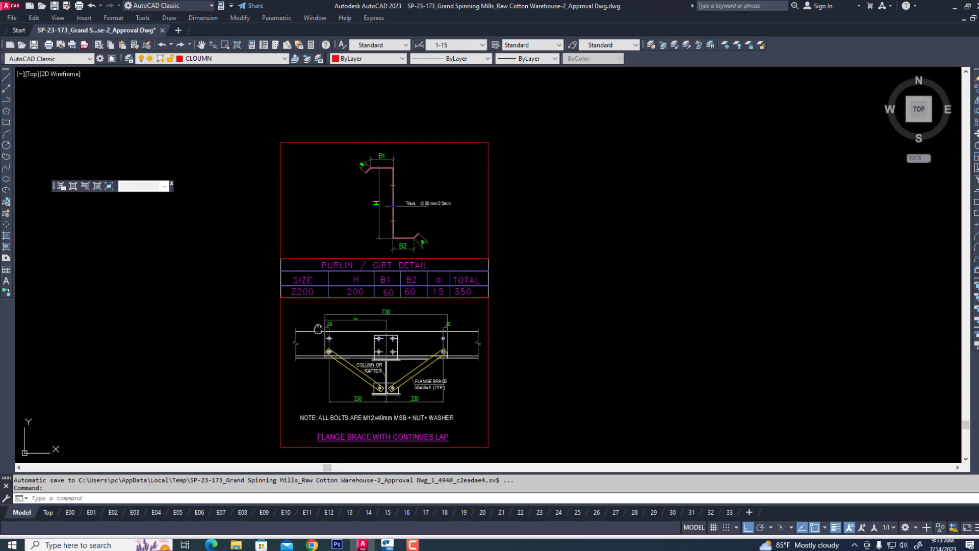
pyautogui.moveTo(285, 322); pyautogui.dragTo(266, 284, button='middle')
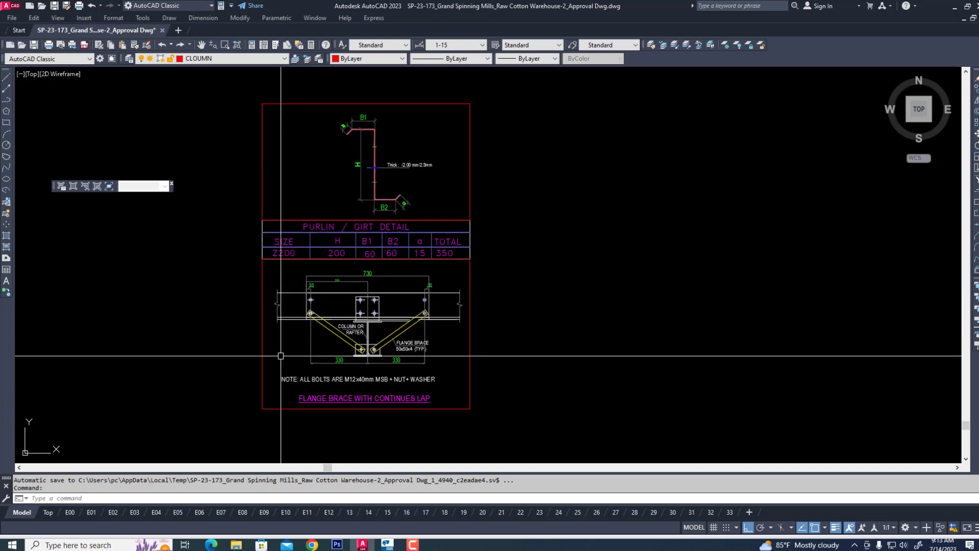
pyautogui.scroll(-2, 280, 352)
pyautogui.scroll(4, 273, 281)
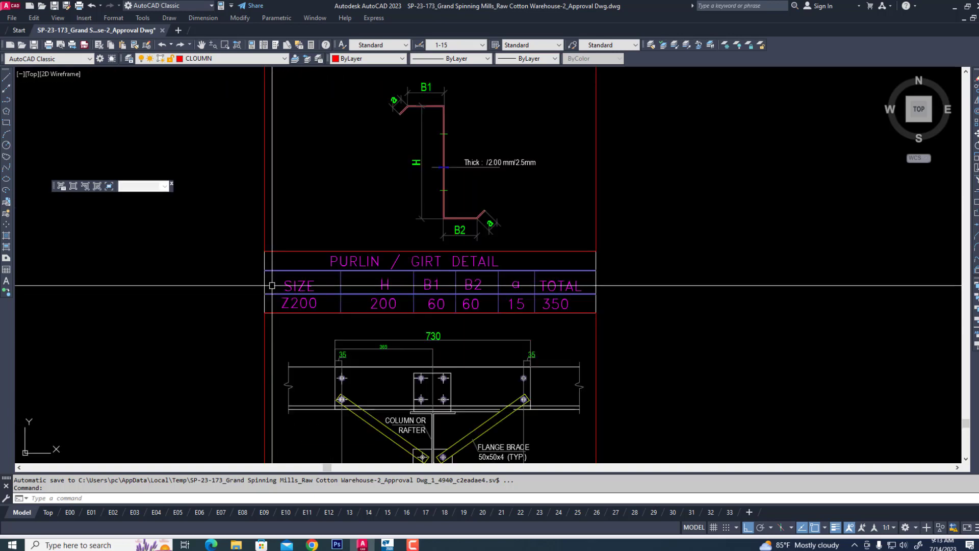
pyautogui.moveTo(454, 432); pyautogui.dragTo(417, 350, button='middle')
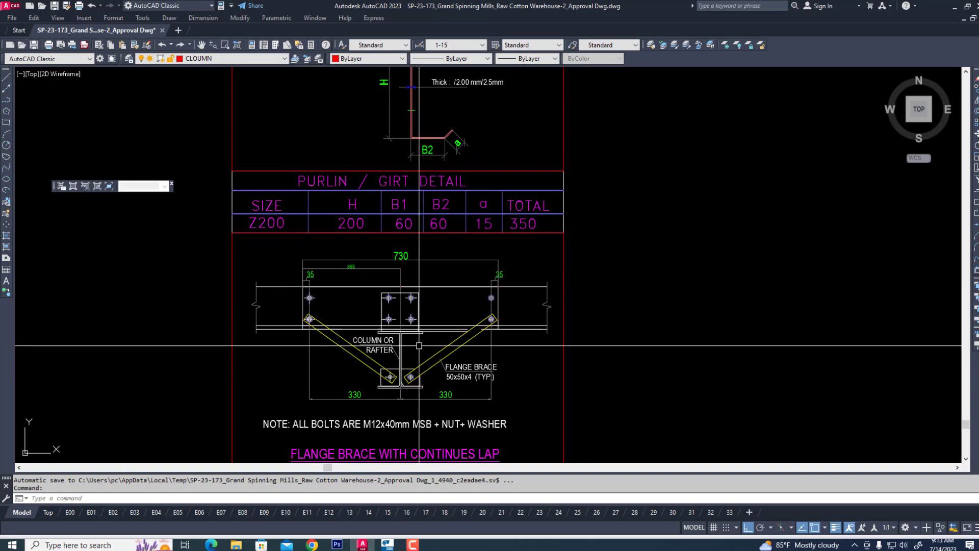
pyautogui.scroll(-2, 302, 336)
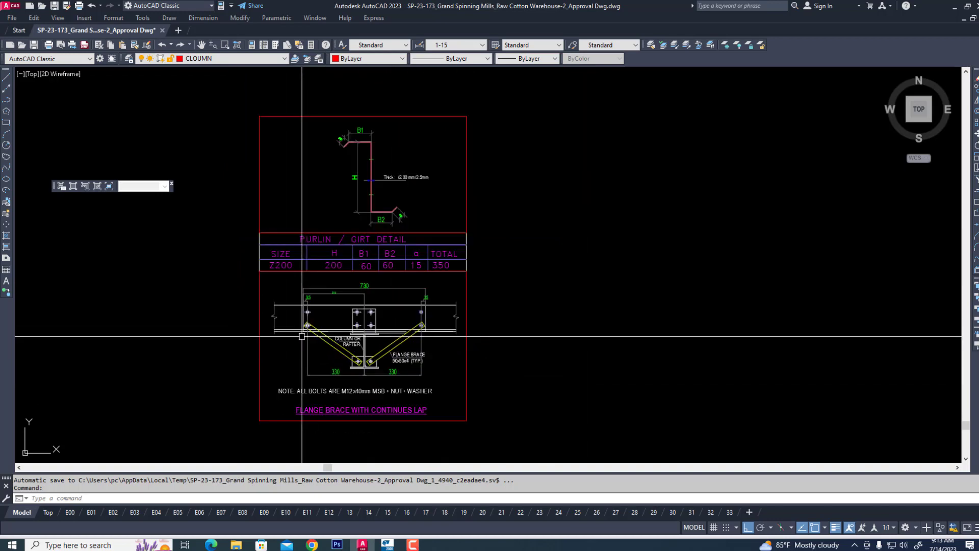
# Examine the purlin spacing dimensions along the rafters and at the ridge in the frame section drawing
pyautogui.scroll(-3, 302, 336)
pyautogui.scroll(3, 378, 294)
pyautogui.scroll(6, 378, 294)
pyautogui.moveTo(404, 284); pyautogui.dragTo(339, 325, button='middle')
pyautogui.scroll(4, 339, 325)
pyautogui.moveTo(382, 278); pyautogui.dragTo(361, 323, button='middle')
pyautogui.scroll(2, 389, 270)
pyautogui.scroll(-3, 354, 339)
pyautogui.scroll(4, 382, 273)
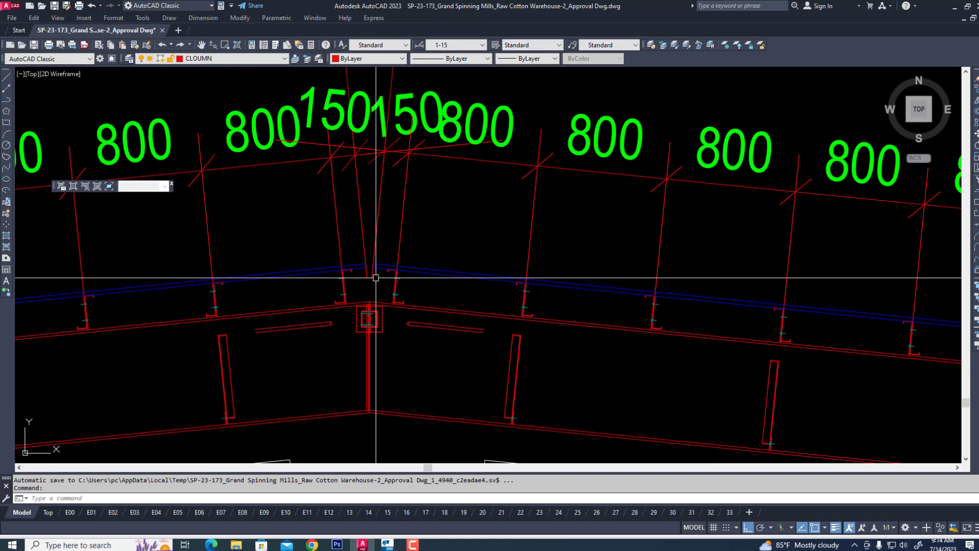
pyautogui.scroll(-4, 376, 277)
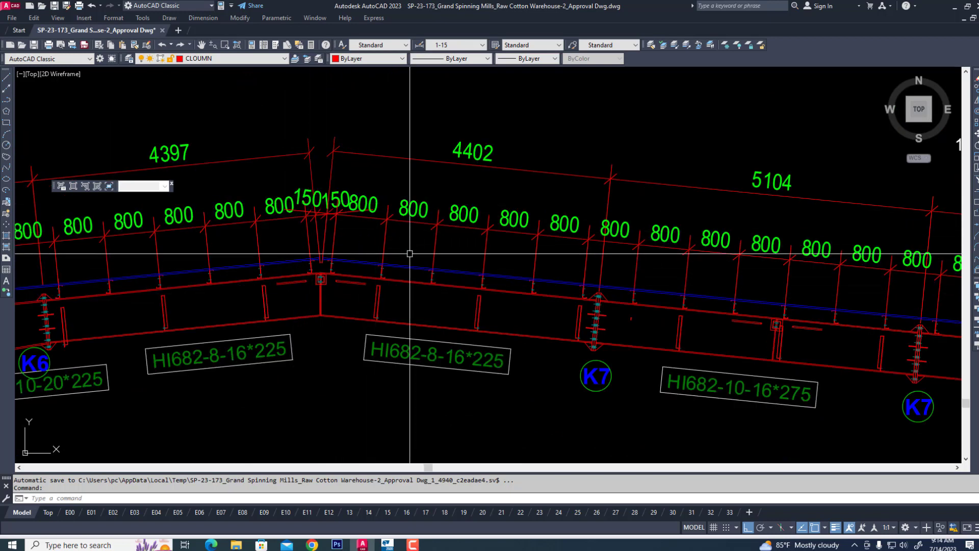
pyautogui.scroll(-6, 410, 253)
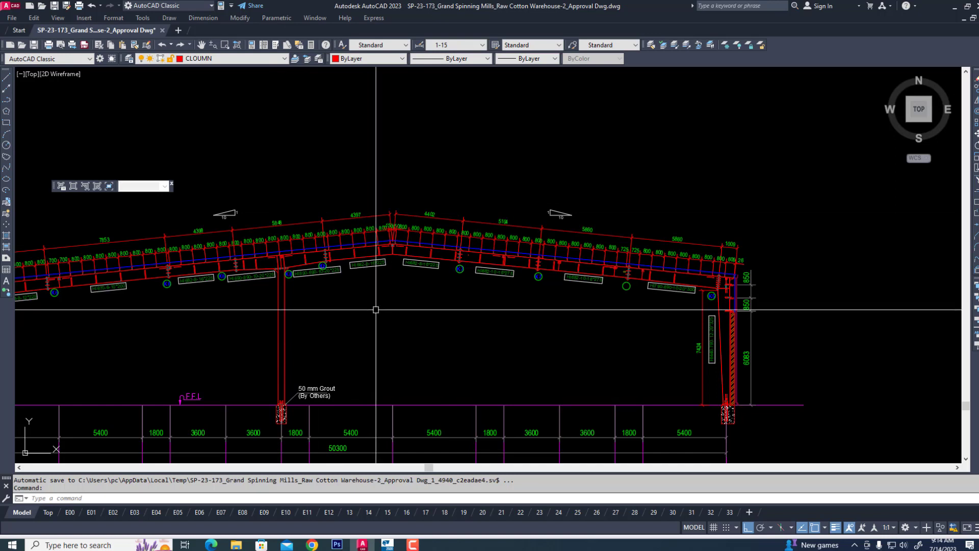
# Switch to the Tekla Structures purlin model and examine the rafters of the three portal frames
pyautogui.moveTo(387, 543)
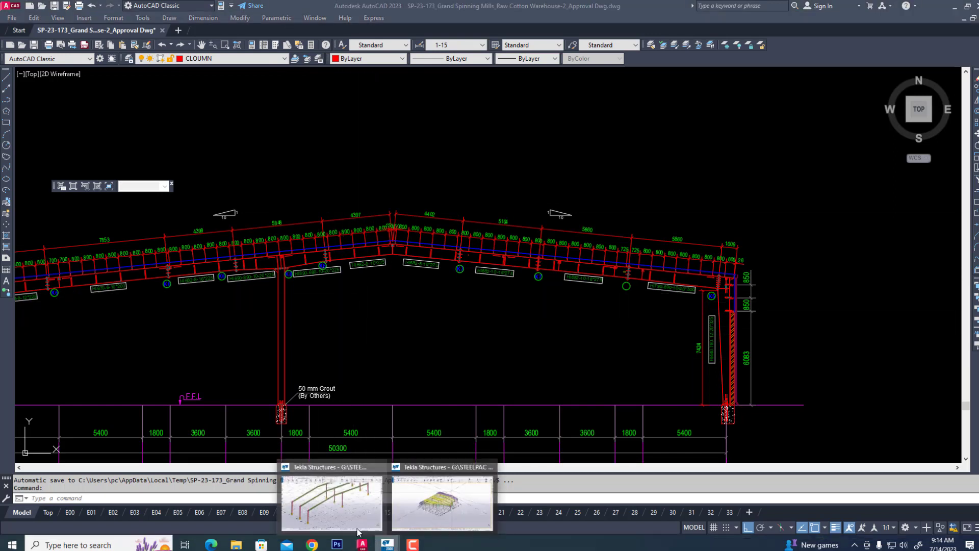
pyautogui.click(312, 502)
pyautogui.scroll(-3, 386, 402)
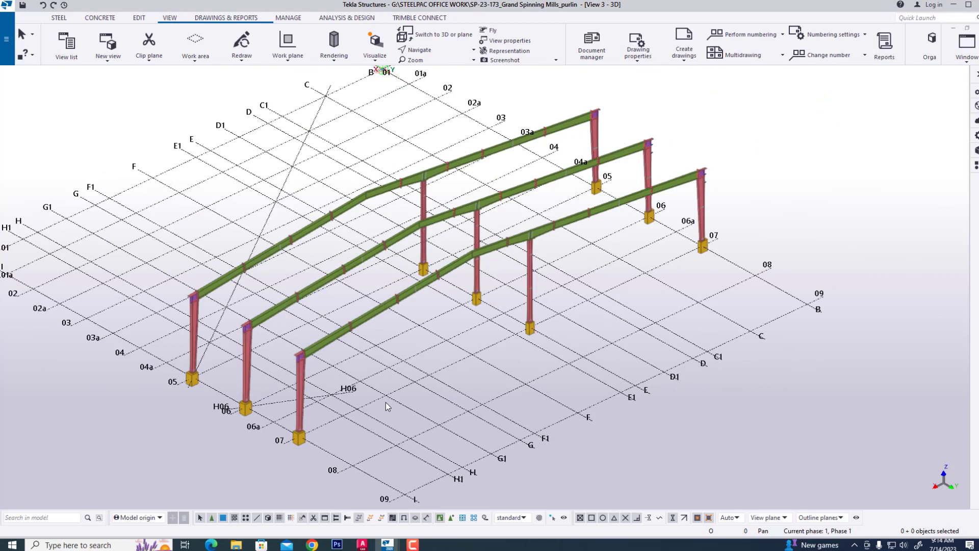
pyautogui.scroll(2, 390, 403)
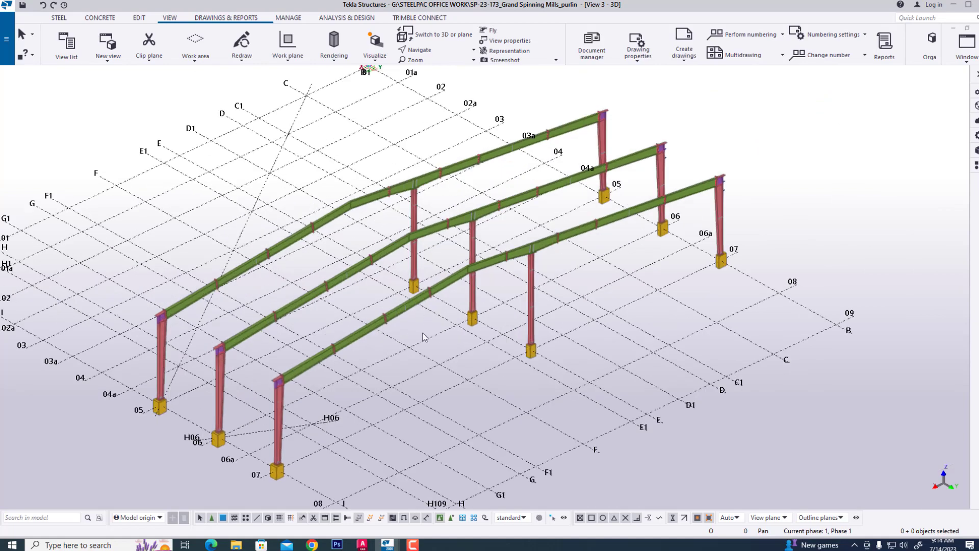
pyautogui.scroll(-2, 423, 347)
pyautogui.scroll(4, 423, 352)
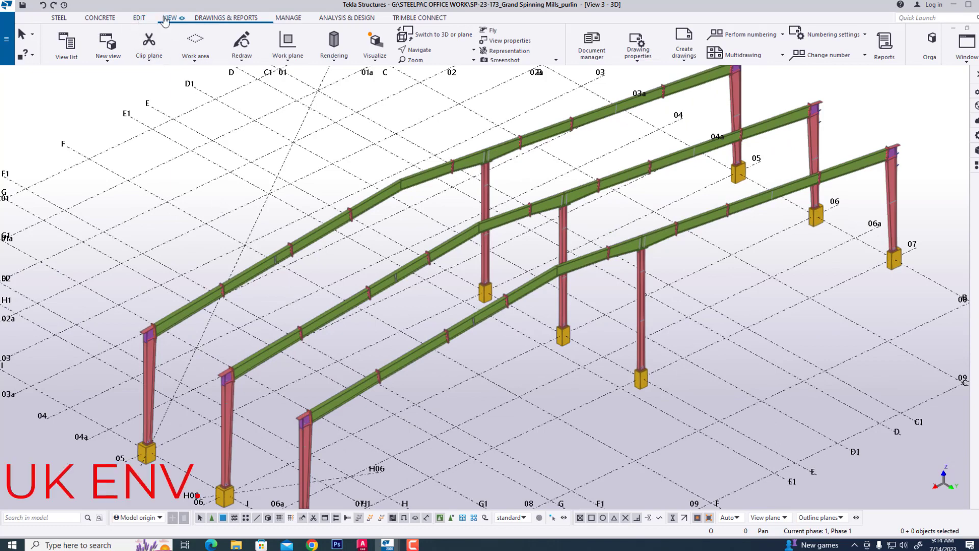
pyautogui.scroll(3, 305, 235)
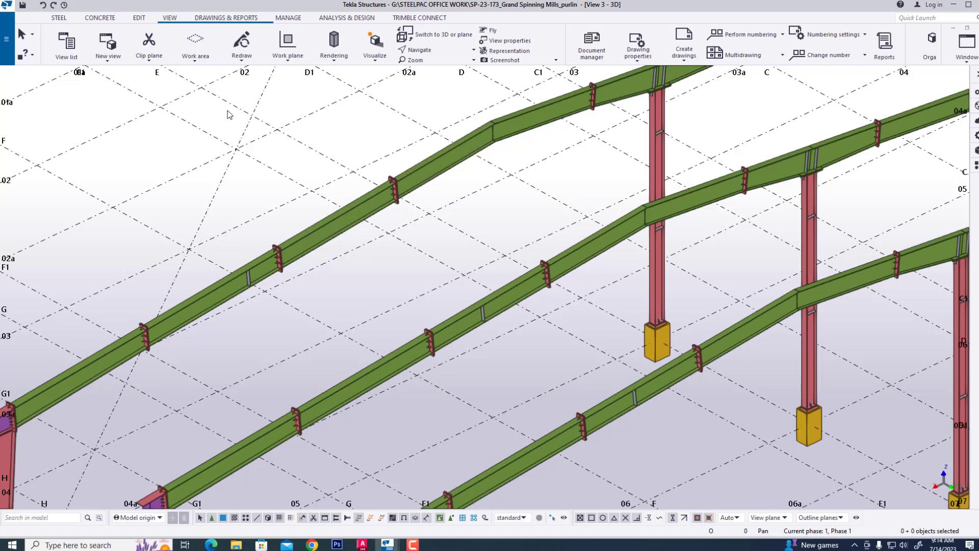
pyautogui.scroll(2, 339, 247)
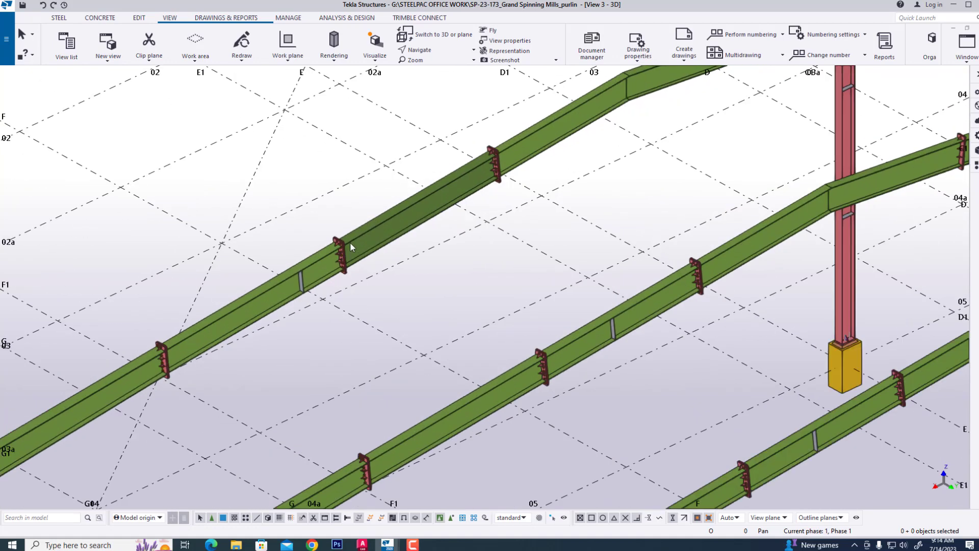
# Place the work plane on the sloping top flange of the grid 07 rafter, at the splice nearest the ridge, using the Work plane tool
pyautogui.click(287, 56)
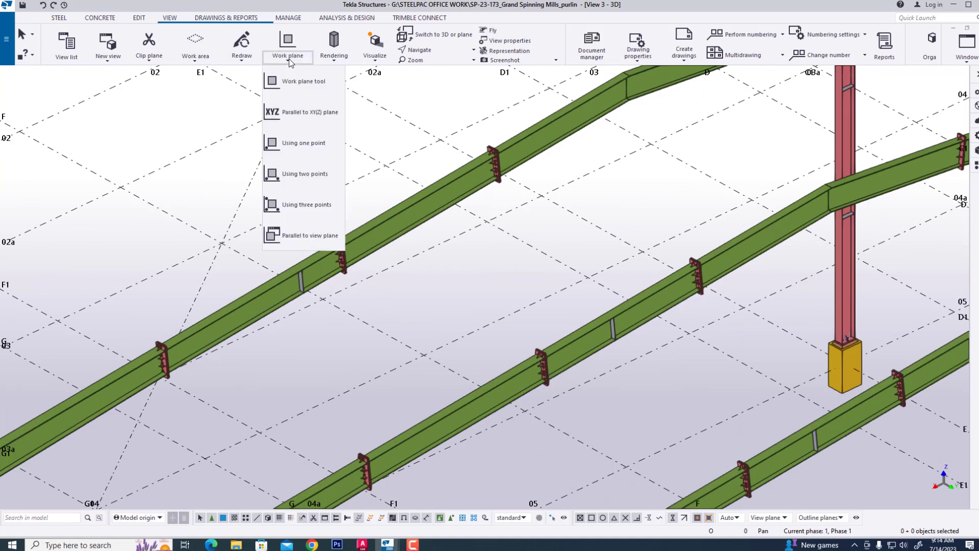
pyautogui.click(303, 81)
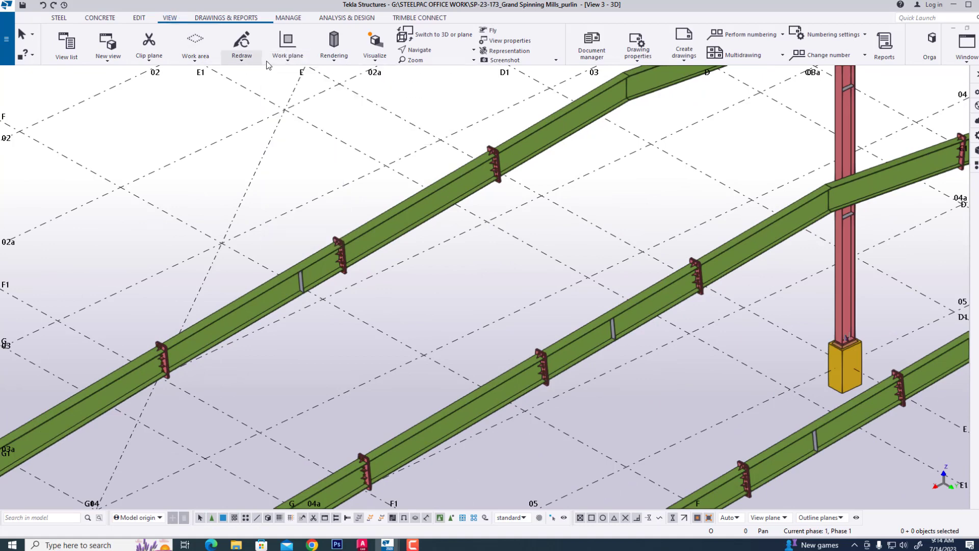
pyautogui.click(304, 59)
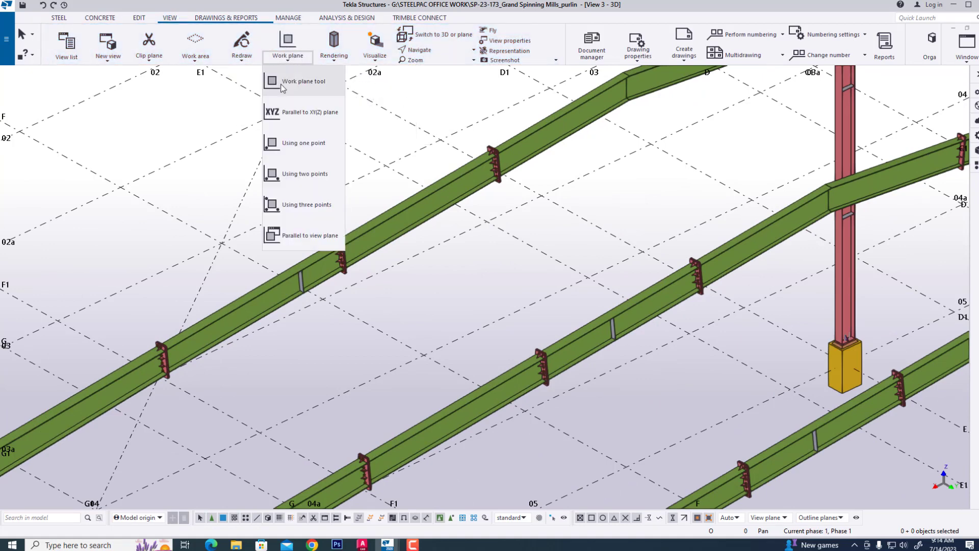
pyautogui.click(304, 82)
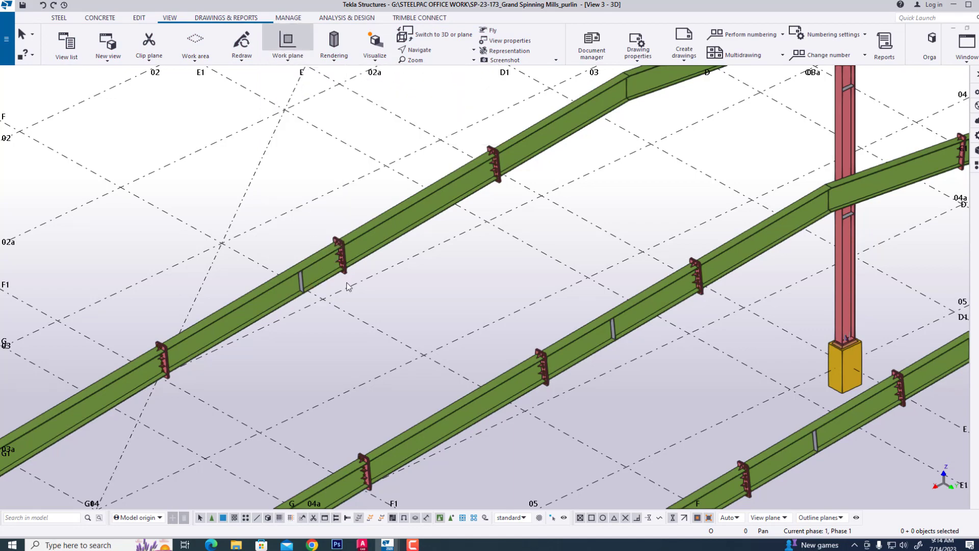
pyautogui.scroll(-3, 356, 305)
pyautogui.scroll(2, 400, 379)
pyautogui.scroll(2, 473, 408)
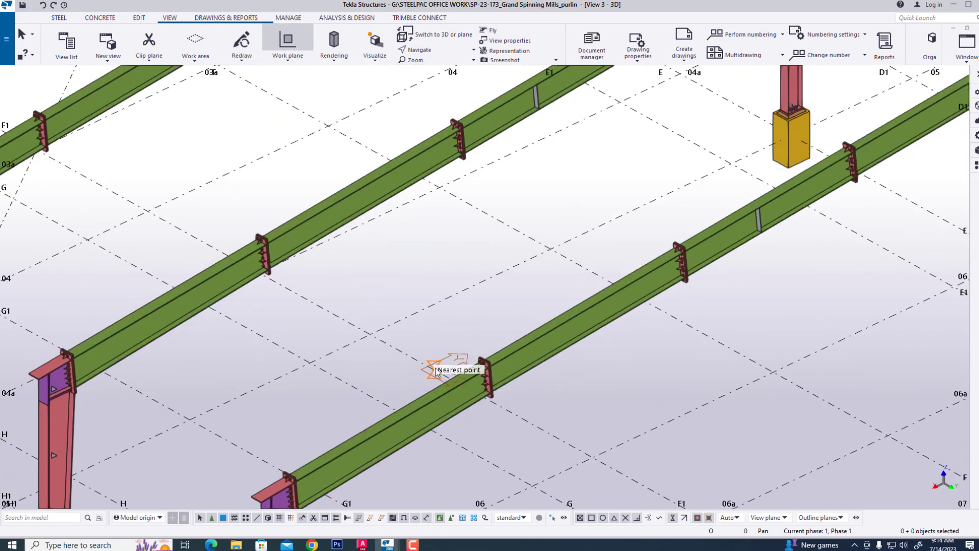
pyautogui.scroll(-1, 373, 423)
pyautogui.scroll(3, 463, 364)
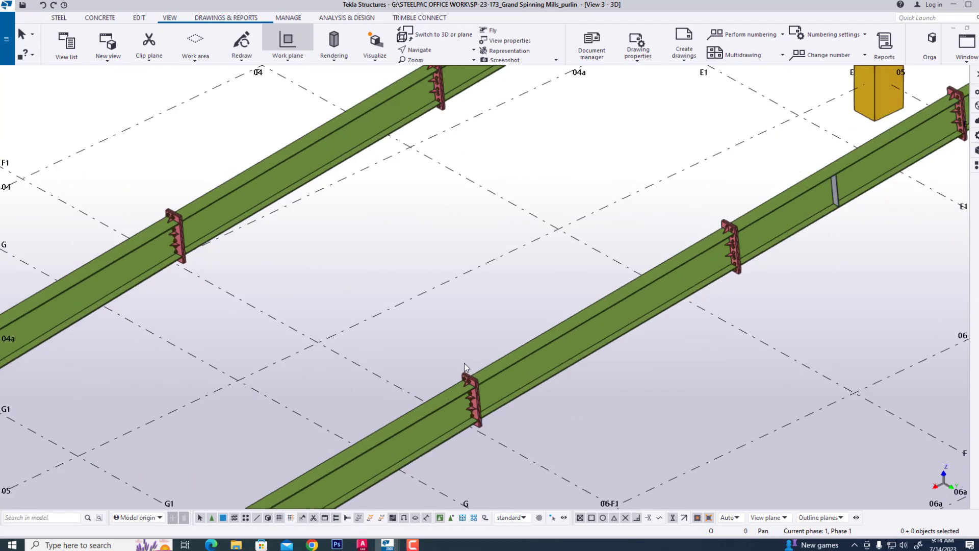
pyautogui.scroll(-1, 434, 296)
pyautogui.scroll(-2, 433, 295)
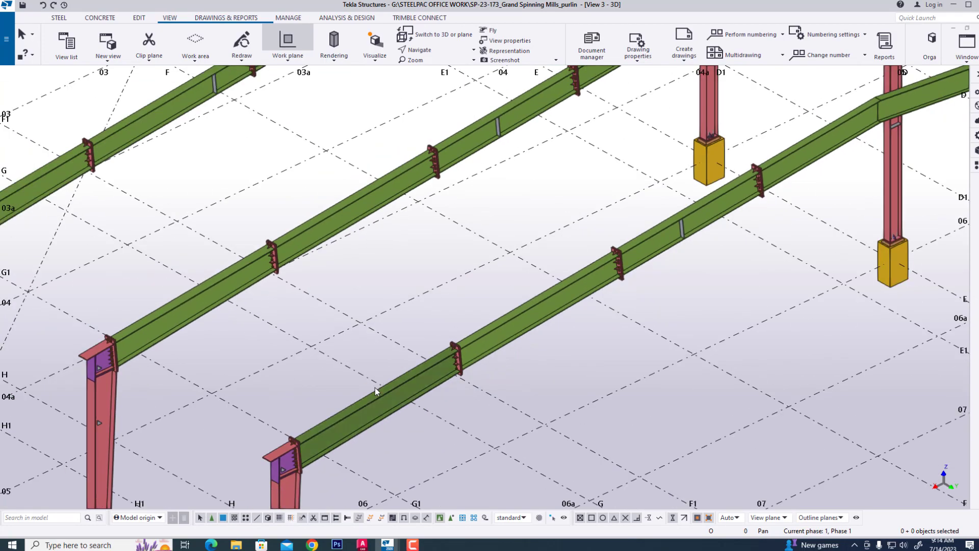
pyautogui.scroll(1, 442, 345)
pyautogui.scroll(-3, 442, 345)
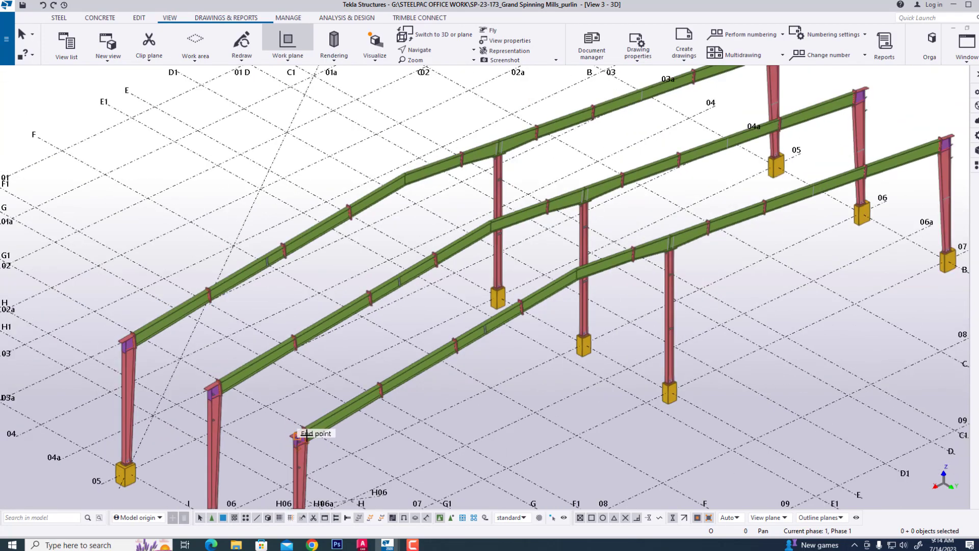
pyautogui.scroll(4, 299, 433)
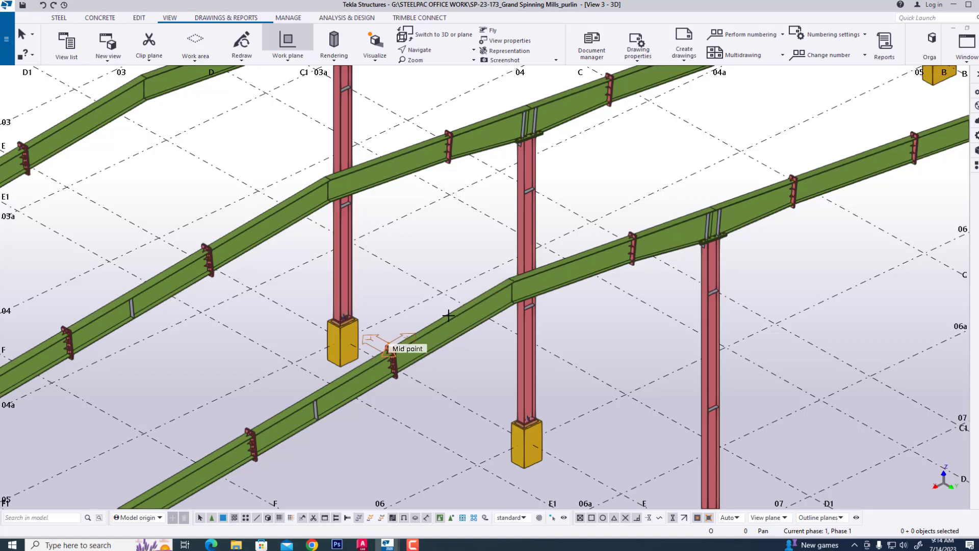
pyautogui.scroll(-1, 388, 352)
pyautogui.scroll(2, 352, 363)
pyautogui.moveTo(352, 363); pyautogui.dragTo(293, 326, button='middle')
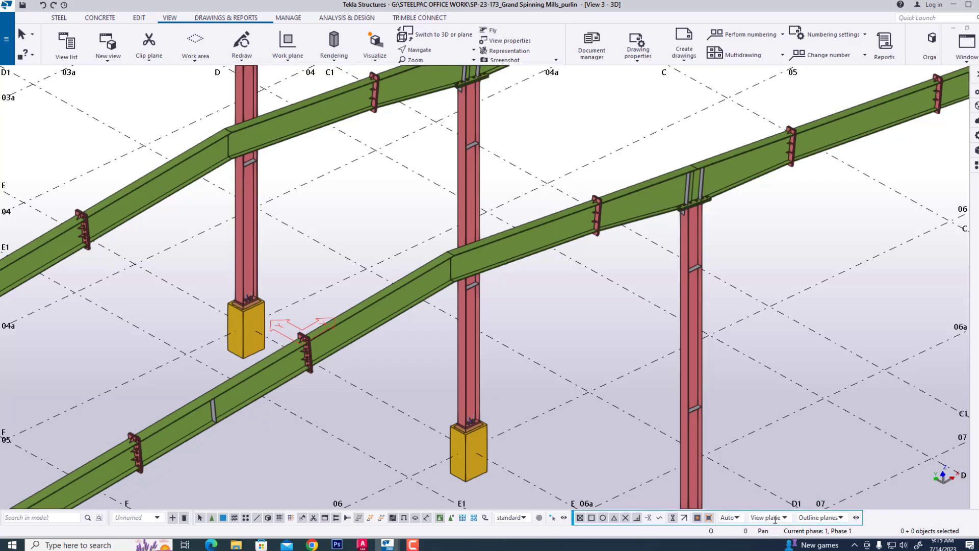
# Examine the work plane's X and Y directions on the grid 07 rafter in relation to the surrounding frames
pyautogui.scroll(-3, 417, 379)
pyautogui.scroll(-3, 331, 382)
pyautogui.scroll(3, 381, 387)
pyautogui.scroll(-3, 408, 381)
pyautogui.scroll(4, 426, 381)
pyautogui.scroll(2, 426, 381)
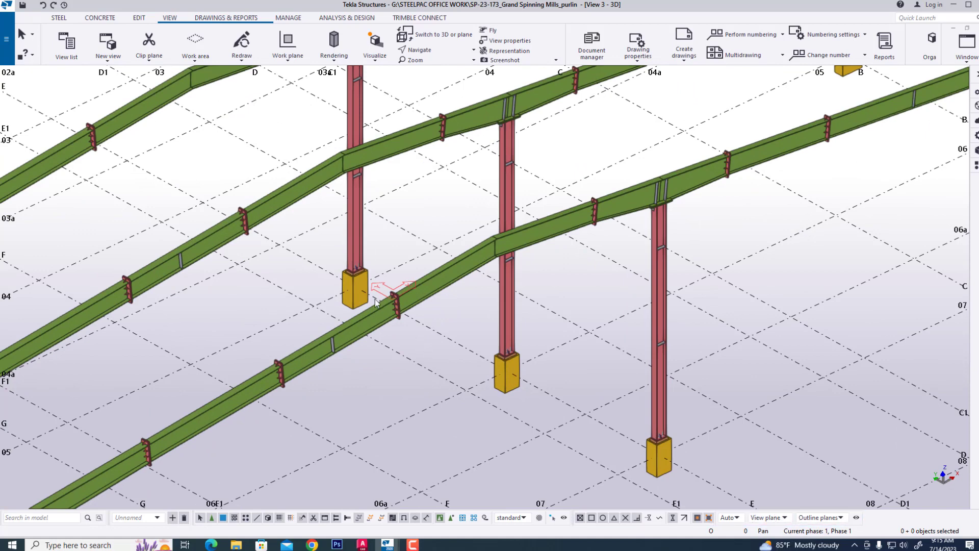
pyautogui.scroll(2, 376, 301)
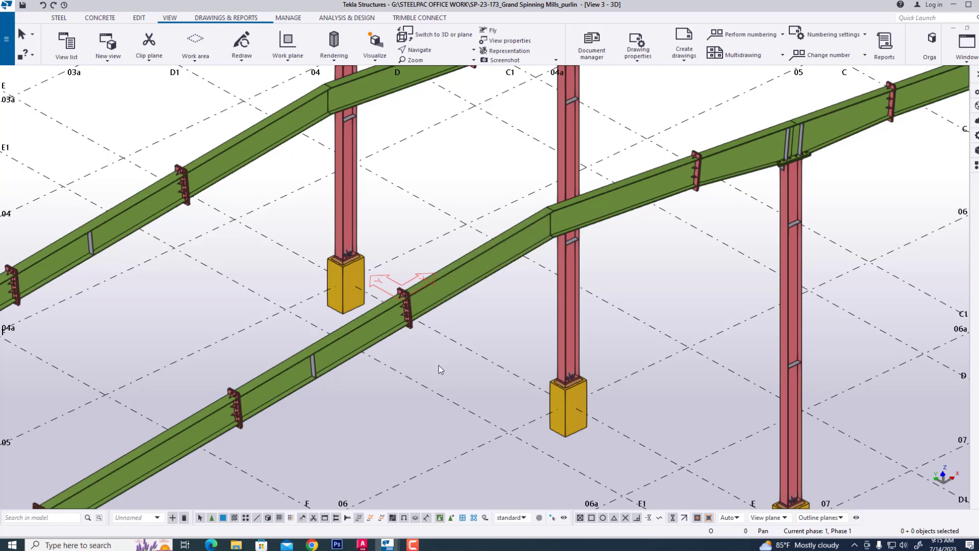
pyautogui.scroll(-5, 438, 365)
pyautogui.scroll(-1, 433, 414)
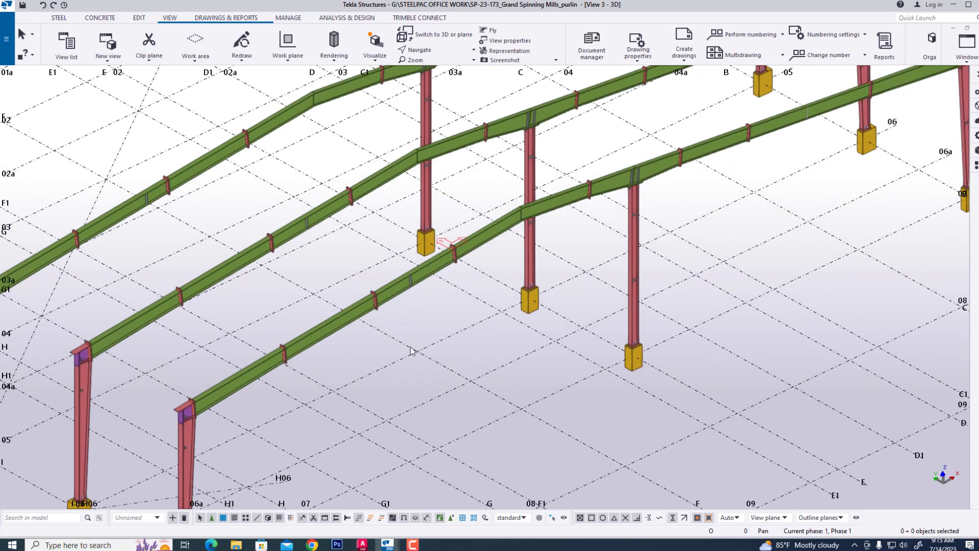
# Change the active plane setting from View plane to Work plane
pyautogui.scroll(3, 467, 337)
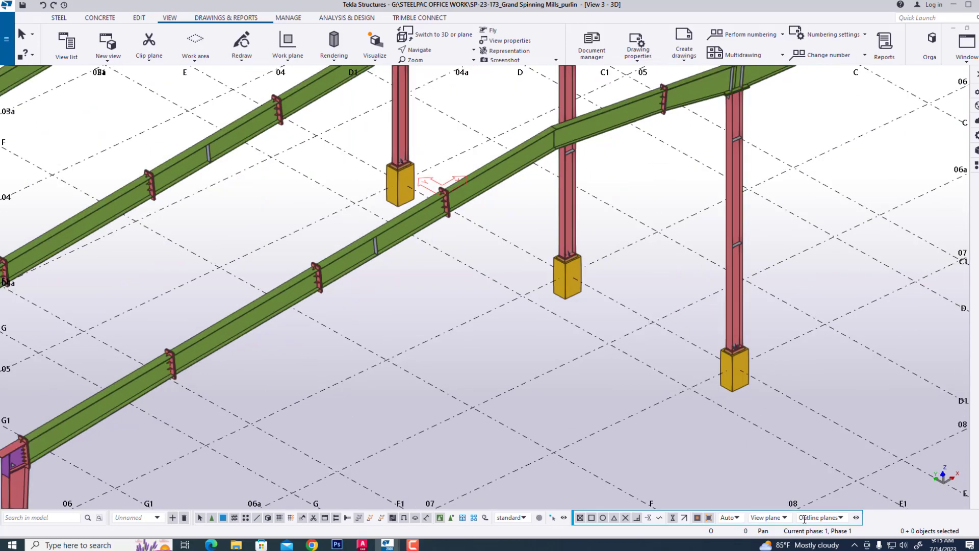
pyautogui.click(769, 517)
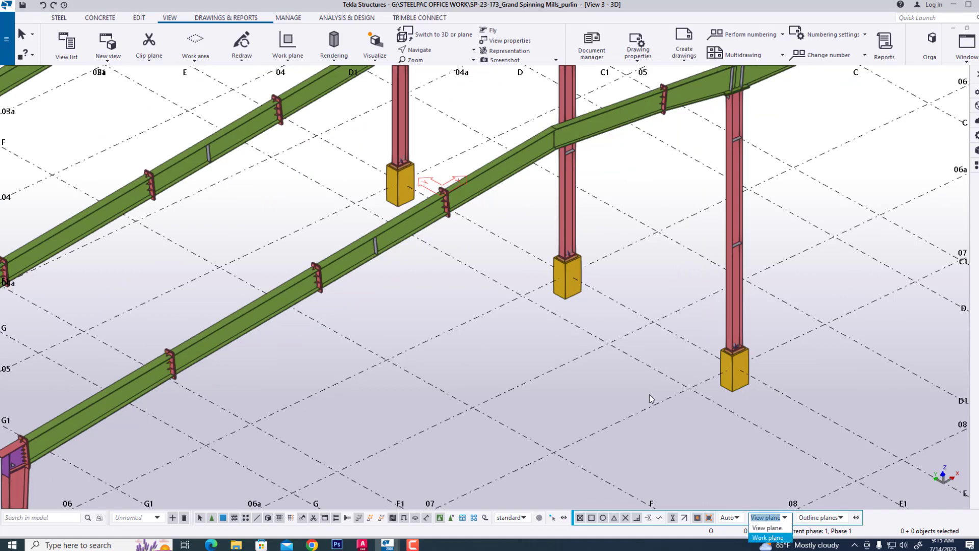
pyautogui.press('Return')
pyautogui.scroll(-2, 454, 345)
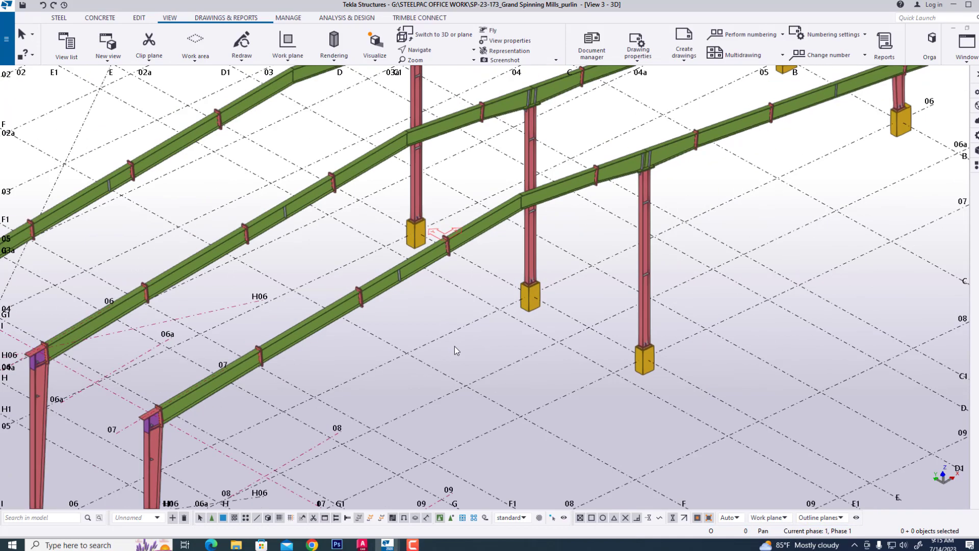
# Examine the work plane grid at rafter level against the base-level grid from a low side angle
pyautogui.scroll(5, 446, 243)
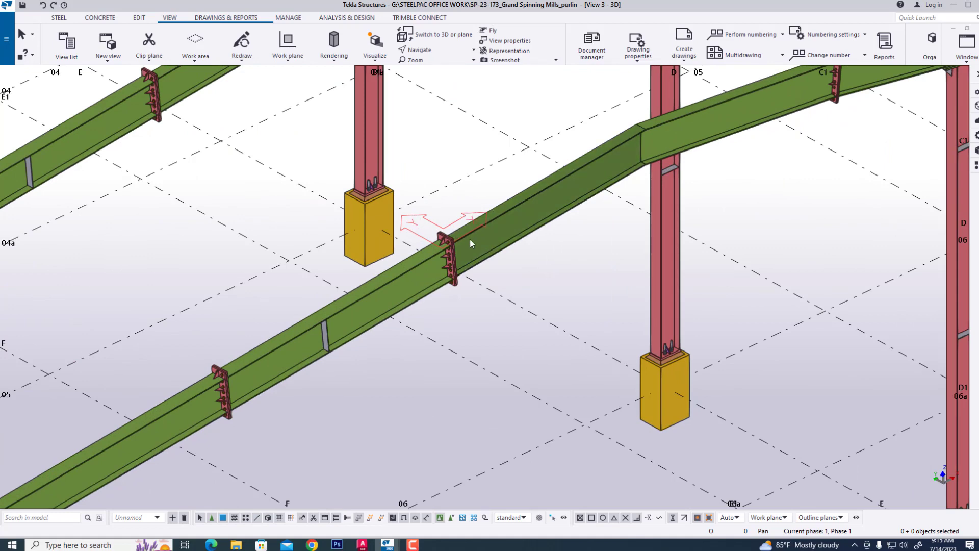
pyautogui.scroll(-6, 445, 373)
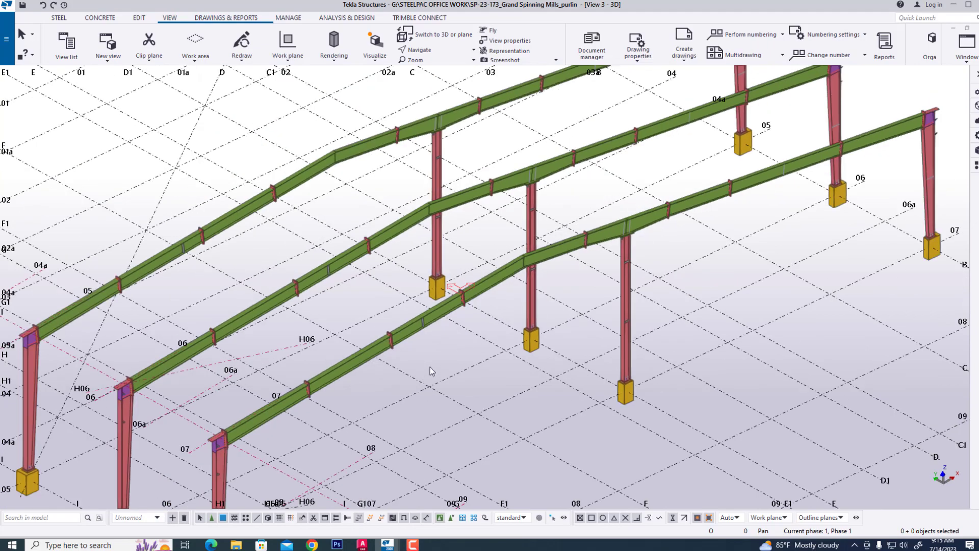
pyautogui.scroll(-3, 438, 332)
pyautogui.keyDown('ctrl'); pyautogui.moveTo(367, 413); pyautogui.dragTo(322, 326, button='middle'); pyautogui.keyUp('ctrl')
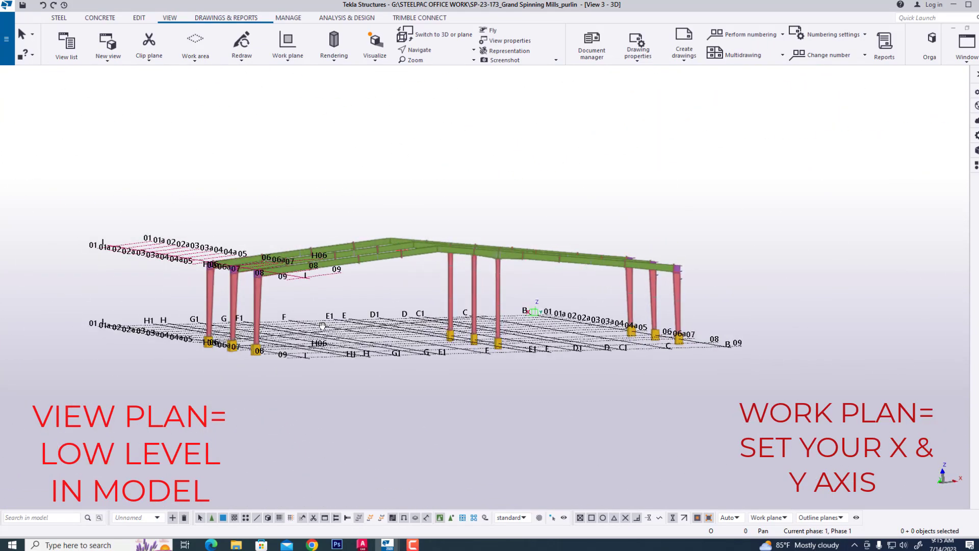
pyautogui.keyDown('ctrl'); pyautogui.moveTo(284, 295); pyautogui.dragTo(331, 351, button='middle'); pyautogui.keyUp('ctrl')
pyautogui.scroll(5, 300, 354)
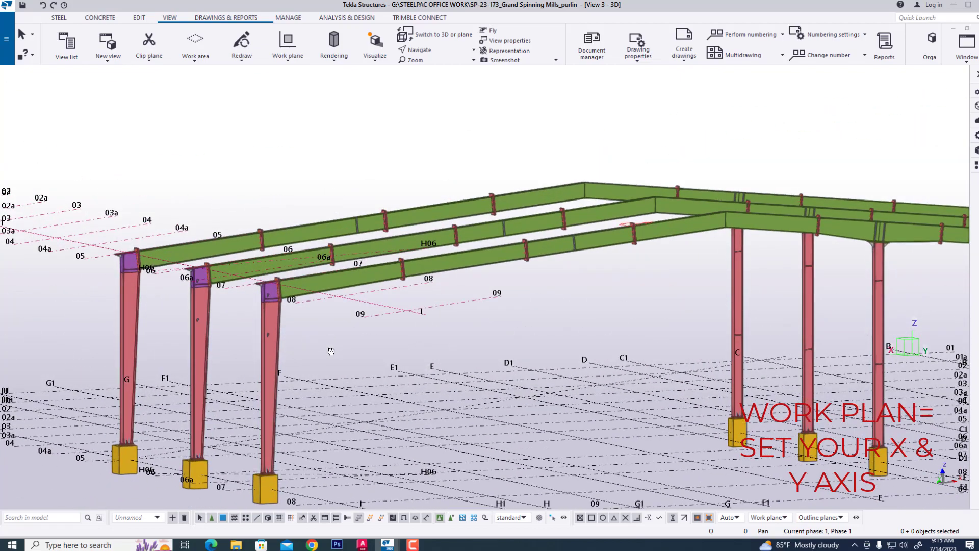
# Model a steel beam from the grid 07 rafter splice nearest the ridge to the matching splice on the grid 06 rafter
pyautogui.click(58, 19)
pyautogui.click(92, 43)
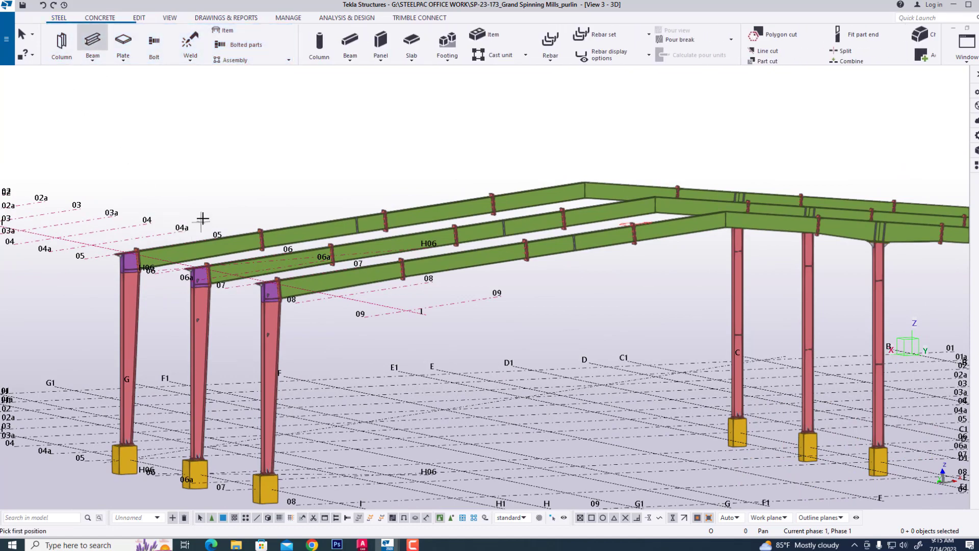
pyautogui.scroll(5, 221, 242)
pyautogui.scroll(2, 221, 242)
pyautogui.scroll(-3, 266, 231)
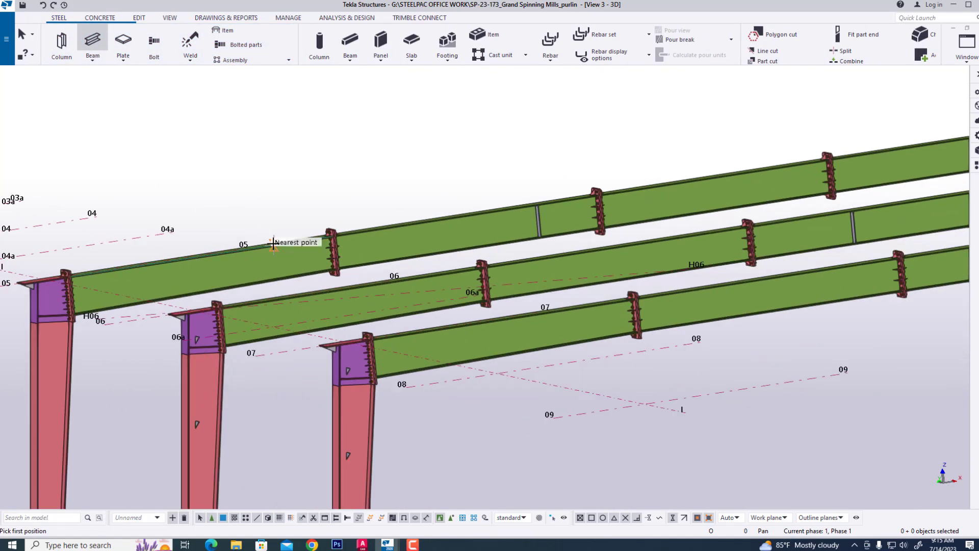
pyautogui.hotkey('ctrl', 'p')
pyautogui.scroll(6, 345, 289)
pyautogui.scroll(5, 393, 341)
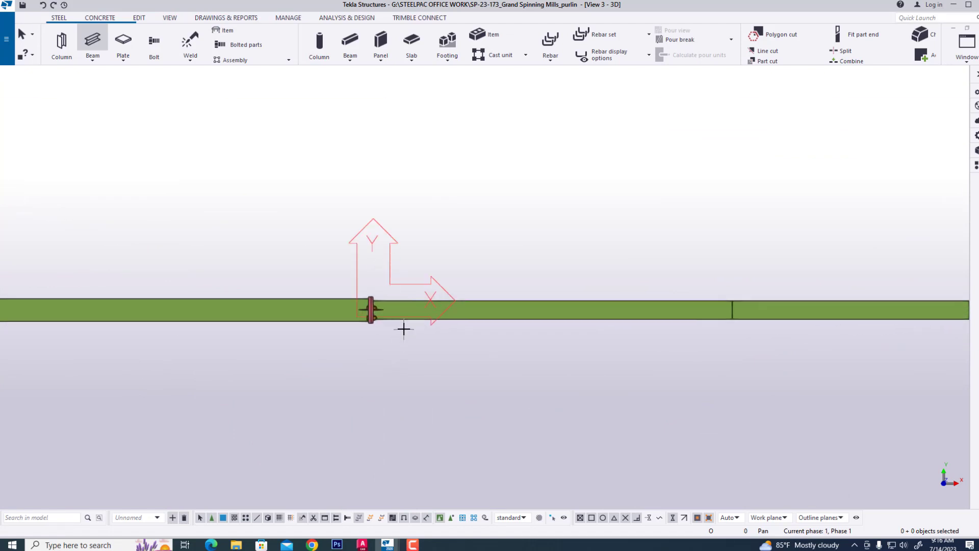
pyautogui.click(360, 306)
pyautogui.scroll(-4, 326, 396)
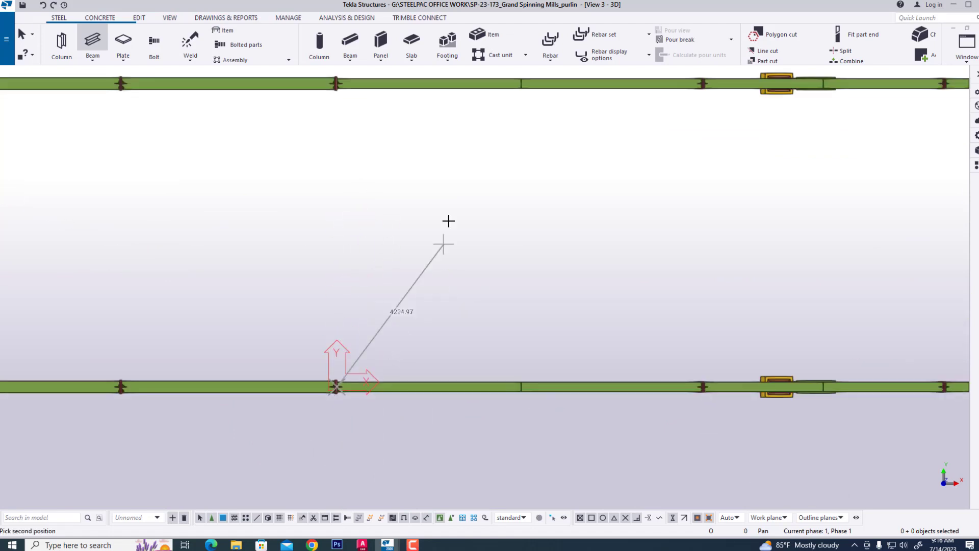
pyautogui.scroll(4, 336, 123)
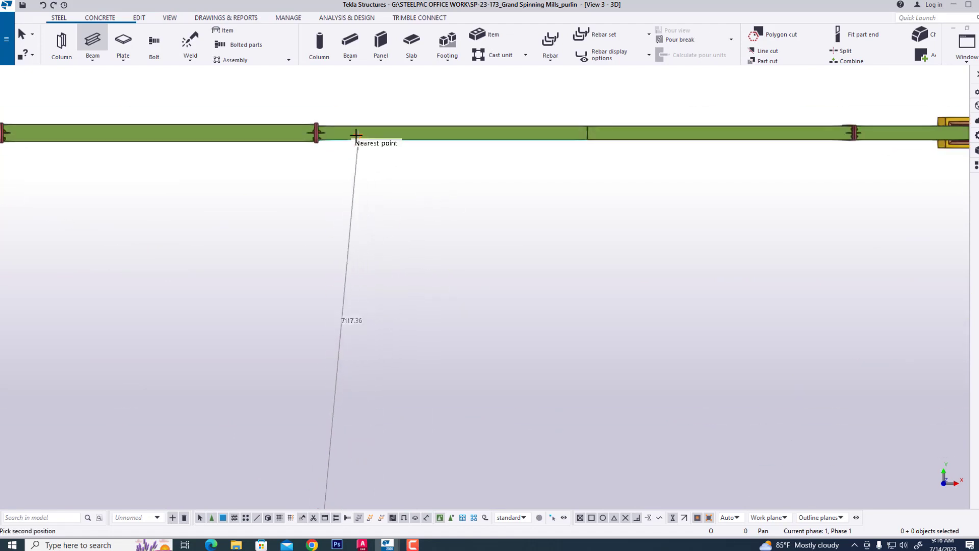
pyautogui.click(308, 130)
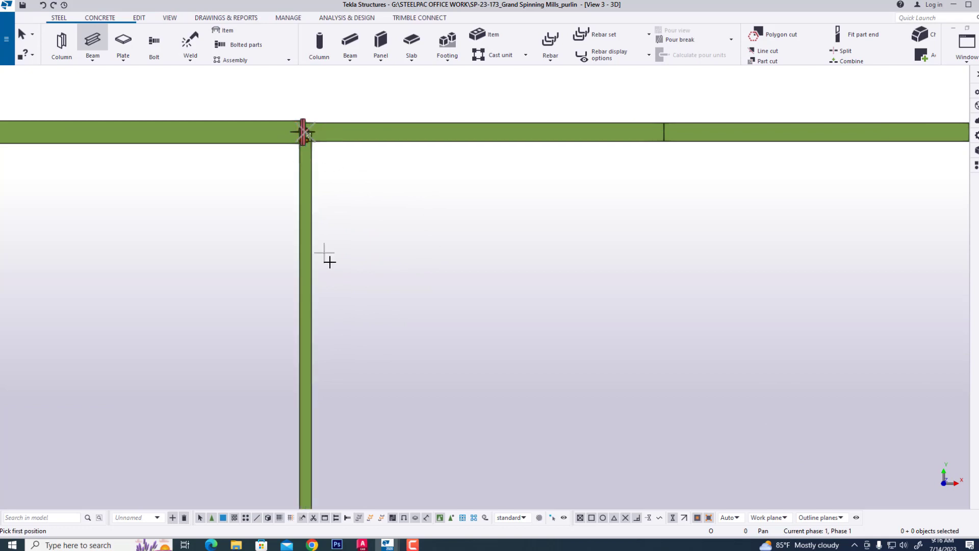
pyautogui.press('Escape')
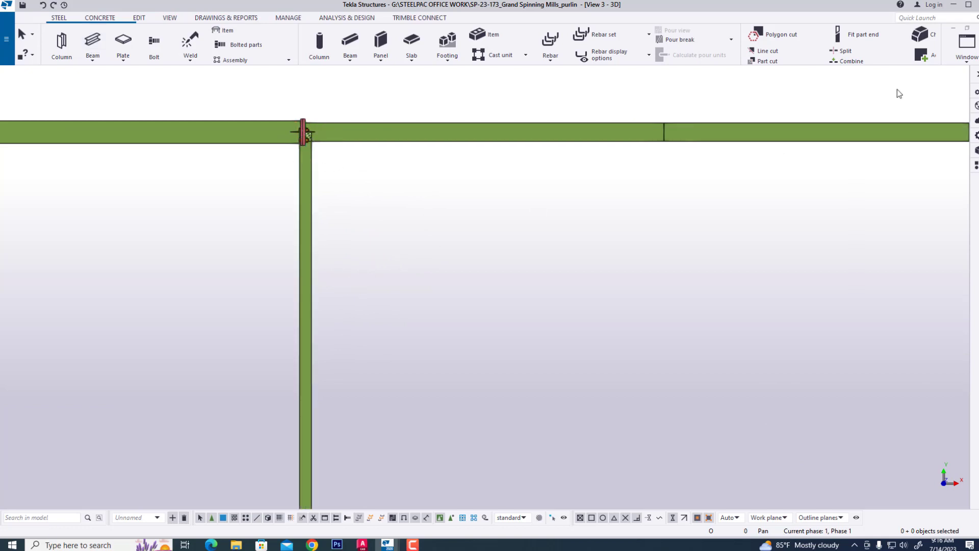
# Examine the new beam between the grid 06 and grid 07 rafters in a 3D orientation
pyautogui.click(966, 45)
pyautogui.click(547, 176)
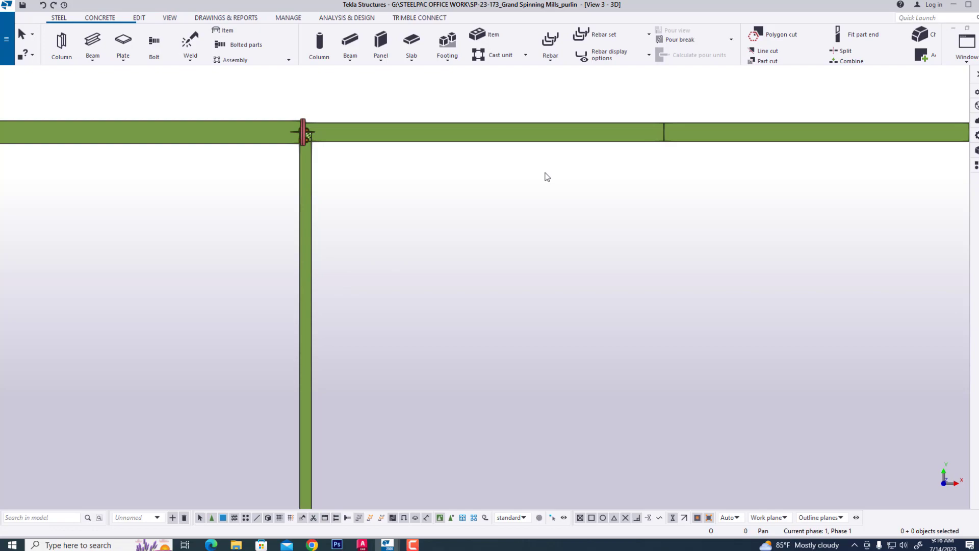
pyautogui.hotkey('ctrl', 'p')
pyautogui.scroll(3, 411, 291)
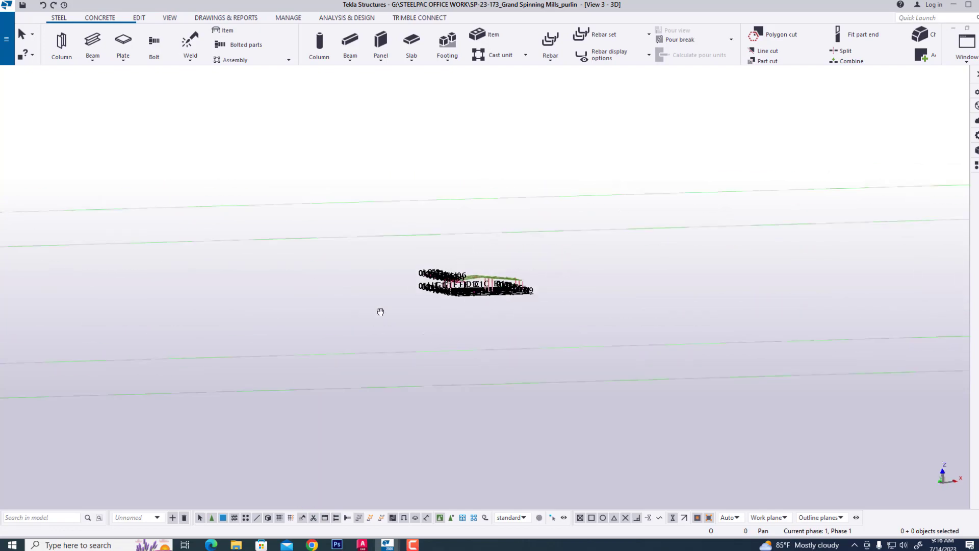
pyautogui.keyDown('ctrl'); pyautogui.moveTo(440, 319); pyautogui.dragTo(398, 383, button='middle'); pyautogui.keyUp('ctrl')
pyautogui.scroll(10, 390, 303)
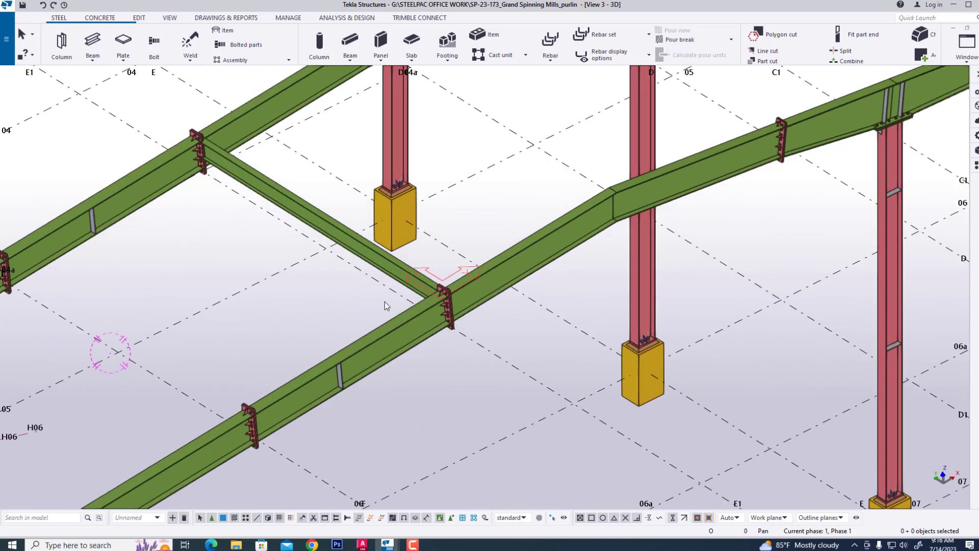
pyautogui.scroll(-2, 237, 236)
pyautogui.scroll(2, 335, 256)
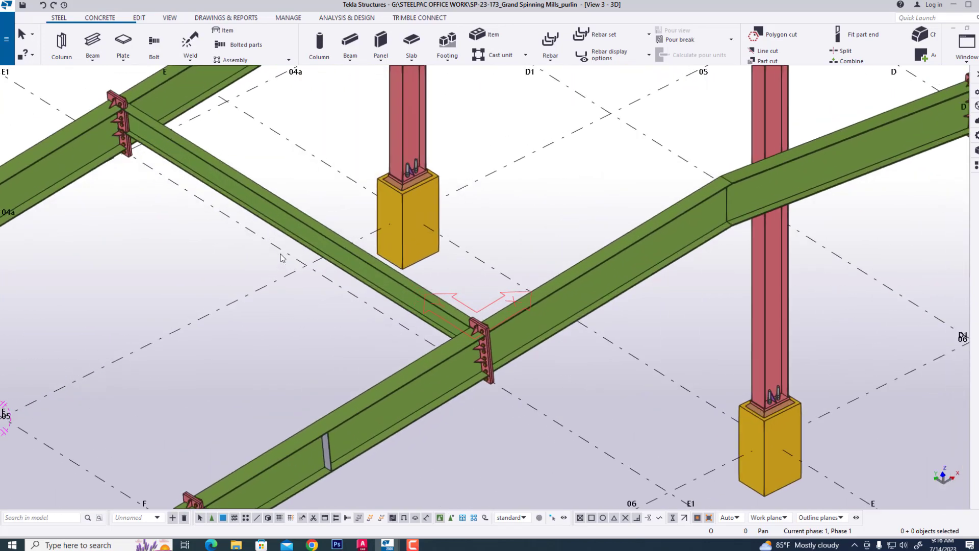
# Name the new beam PURLIN and enter 50 as its material in the beam properties
pyautogui.click(344, 251)
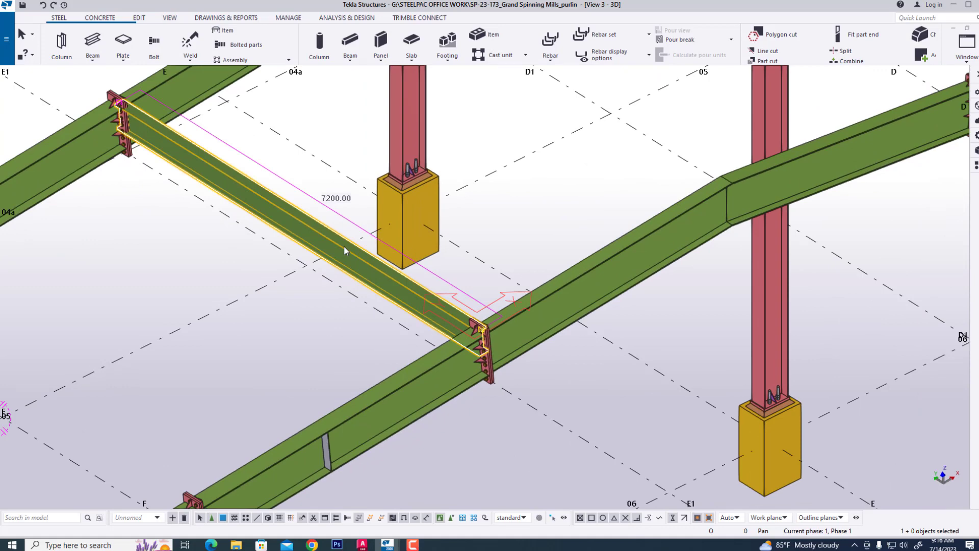
pyautogui.doubleClick(343, 246)
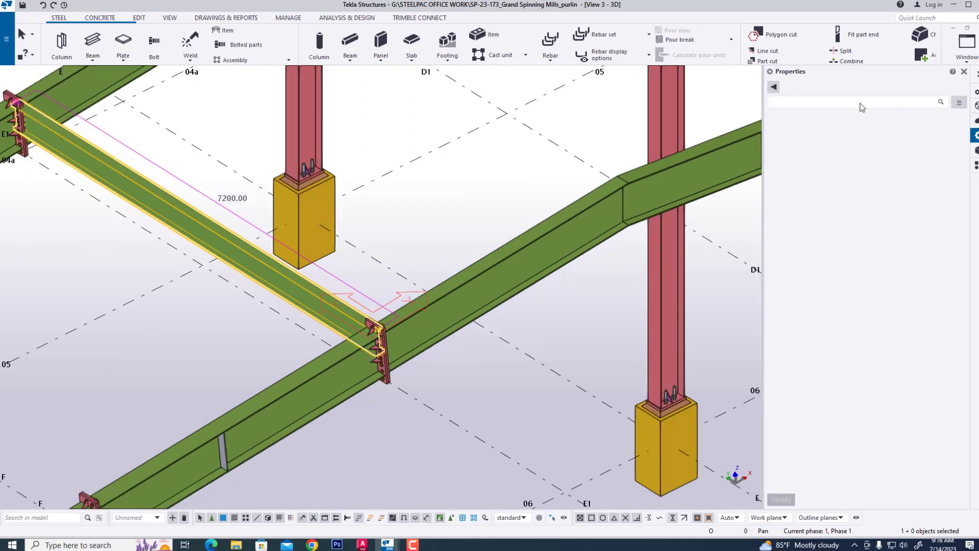
pyautogui.click(895, 132)
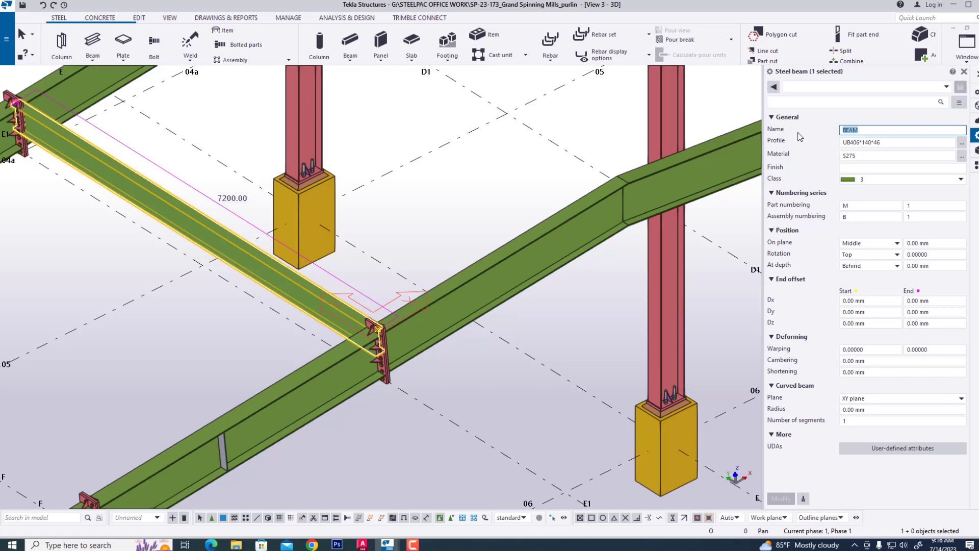
pyautogui.write('p')
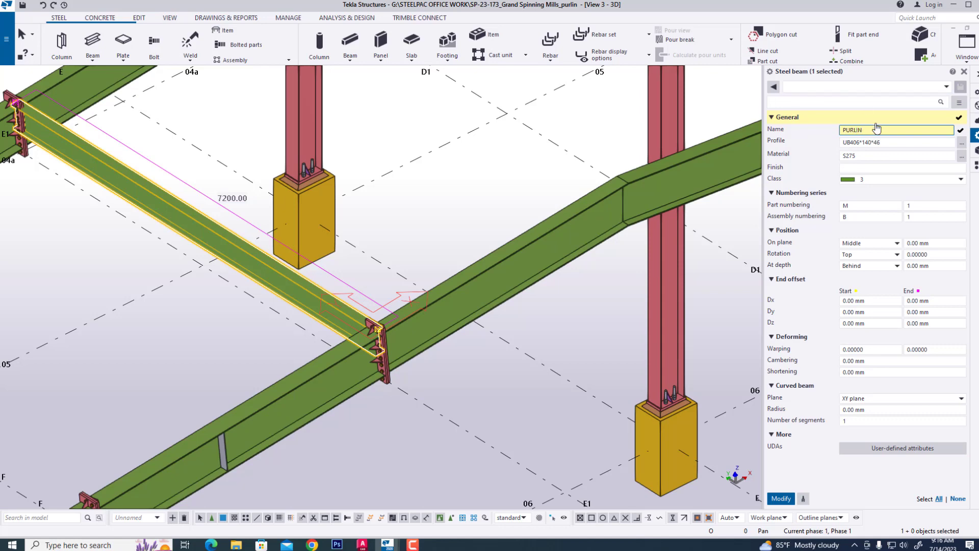
pyautogui.click(886, 155)
pyautogui.write('50')
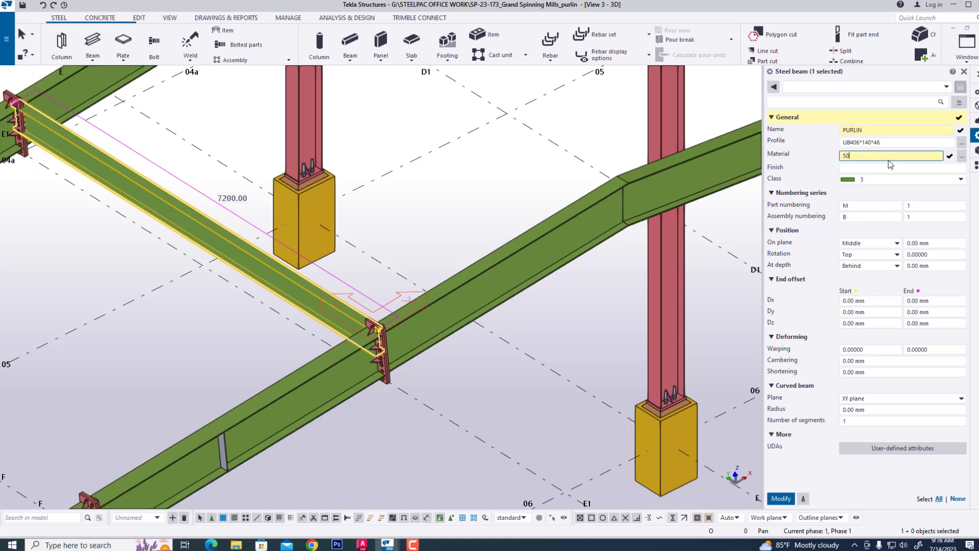
# Set the purlin's part numbering prefix to P and its assembly numbering prefix to ZP
pyautogui.click(872, 206)
pyautogui.write('P')
pyautogui.press('Tab')
pyautogui.write('ZP')
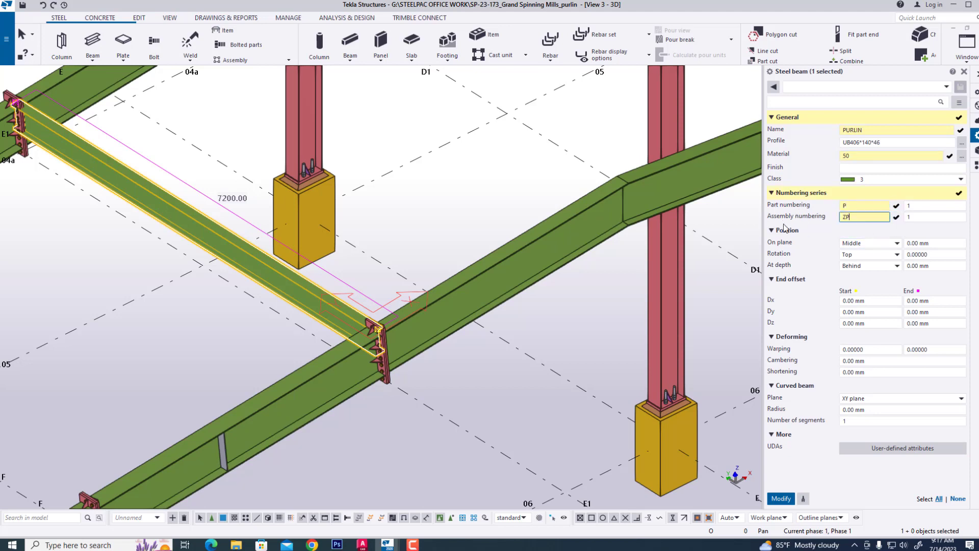
# Choose the ZZ section from the generic cold rolled profiles as the purlin's profile, keeping the 200 mm height
pyautogui.click(961, 144)
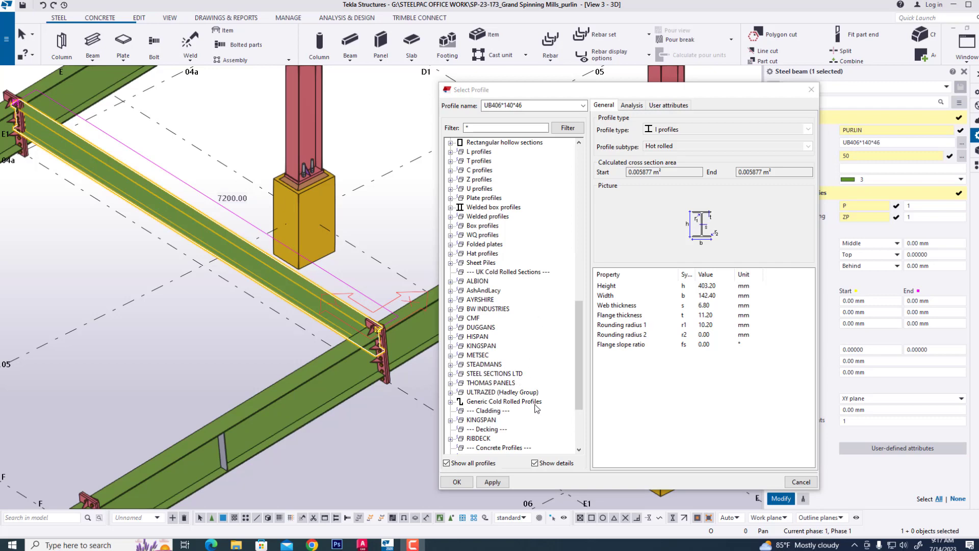
pyautogui.click(450, 402)
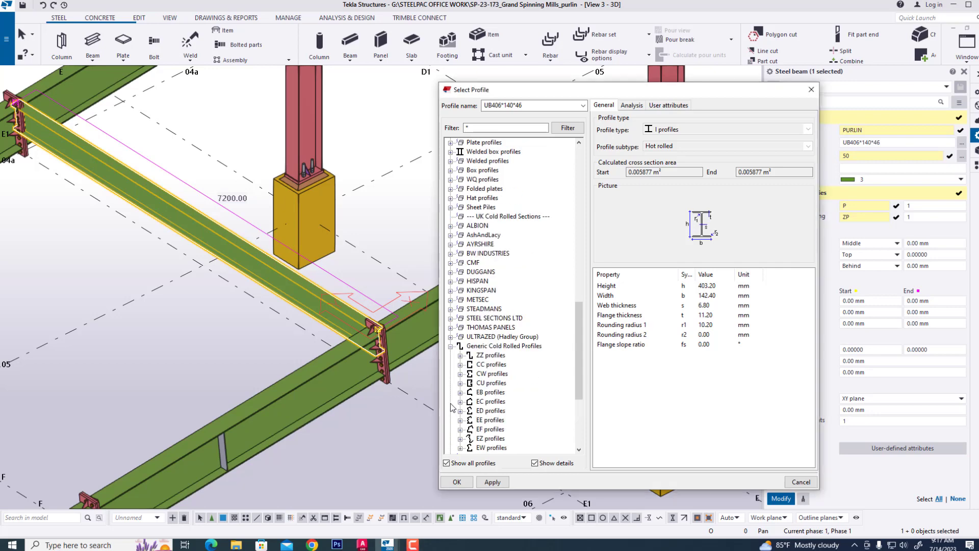
pyautogui.click(460, 355)
pyautogui.click(491, 367)
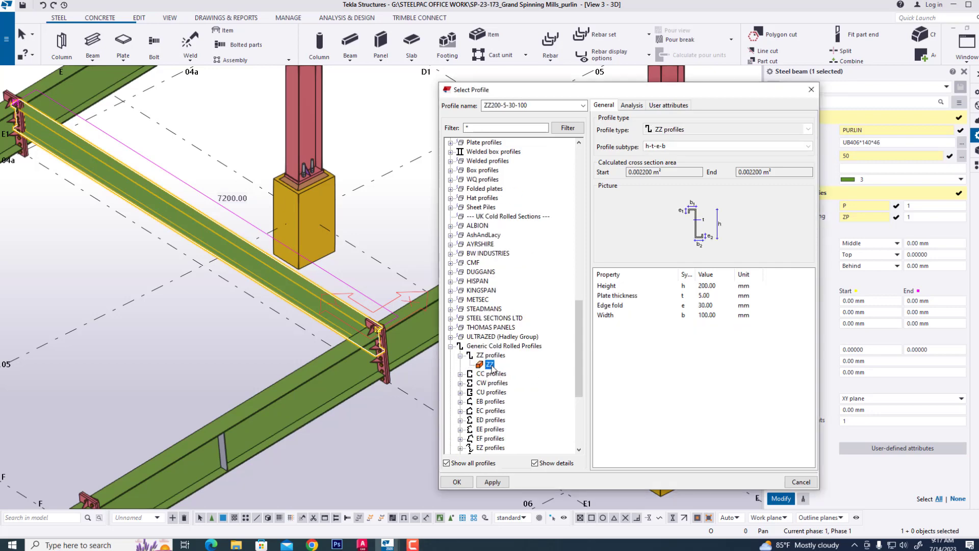
pyautogui.click(721, 288)
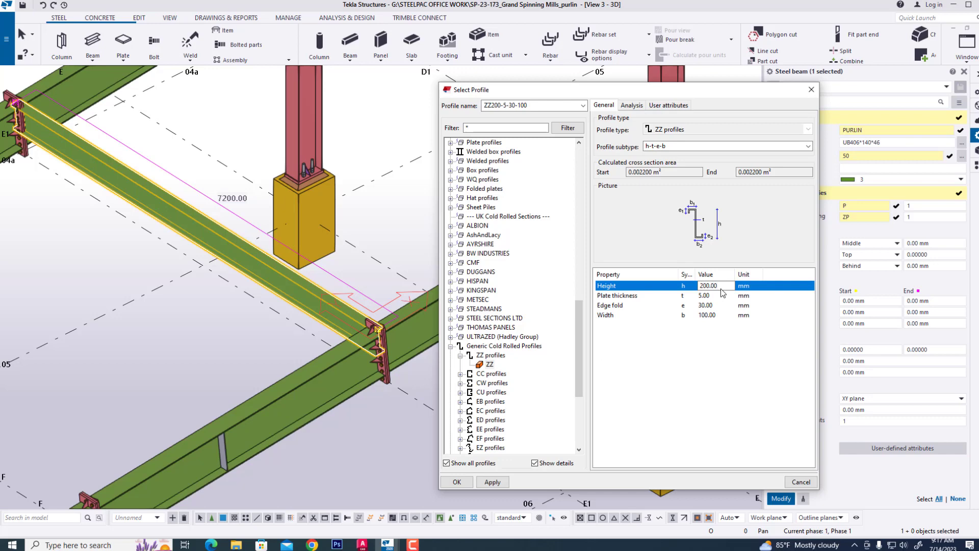
# Look up the Z200 dimensions in the Purlin / Girt Detail table of the AutoCAD approval drawing, and return to Tekla Structures
pyautogui.click(363, 544)
pyautogui.scroll(-6, 568, 313)
pyautogui.scroll(8, 500, 282)
pyautogui.moveTo(553, 322); pyautogui.dragTo(344, 360, button='middle')
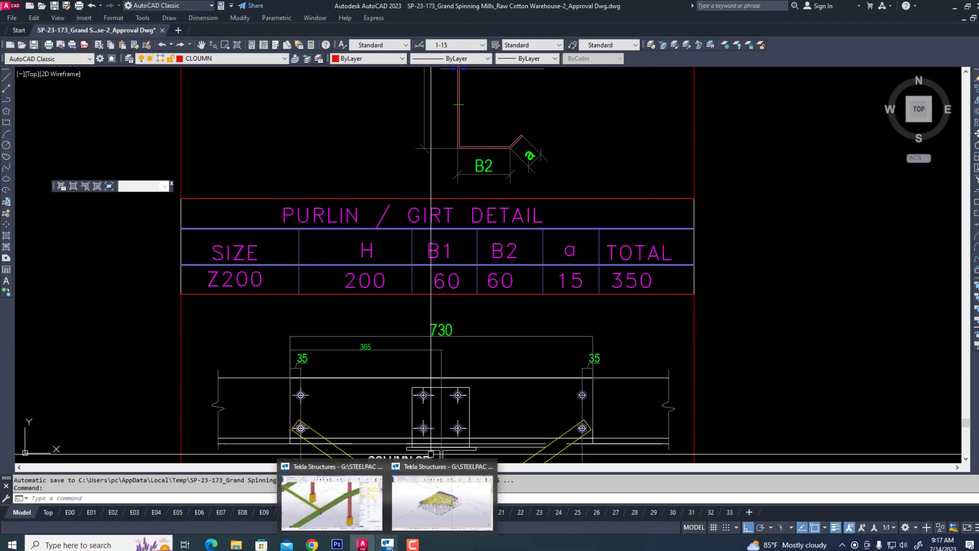
pyautogui.click(331, 500)
# Set the ZZ profile's width to 60 mm, edge fold to 15 mm and plate thickness to 2 mm, and apply the modified properties to the purlin
pyautogui.click(717, 299)
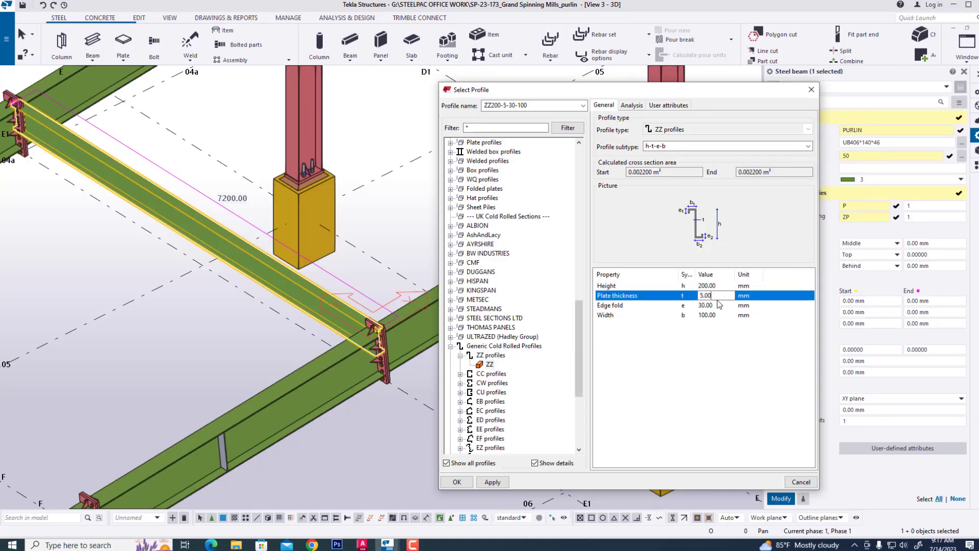
pyautogui.click(720, 307)
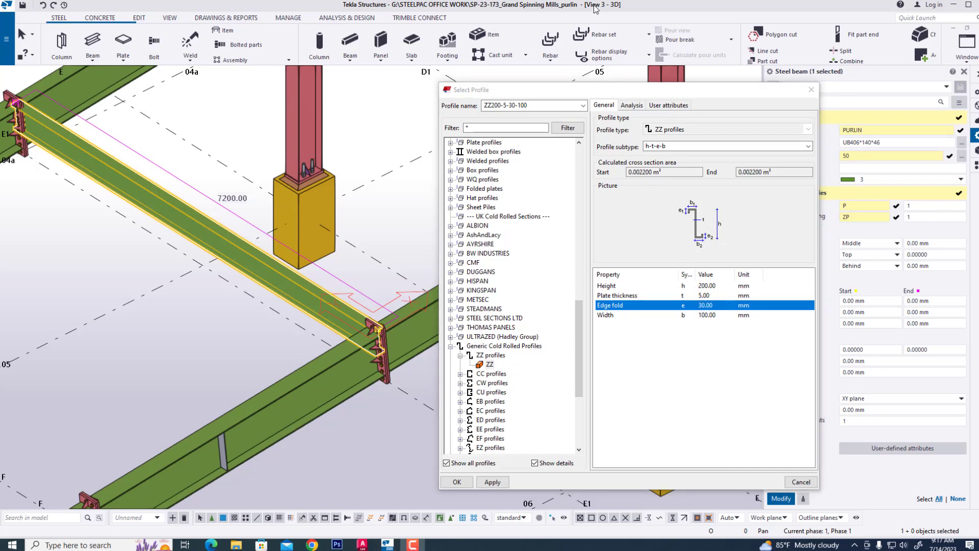
pyautogui.click(719, 297)
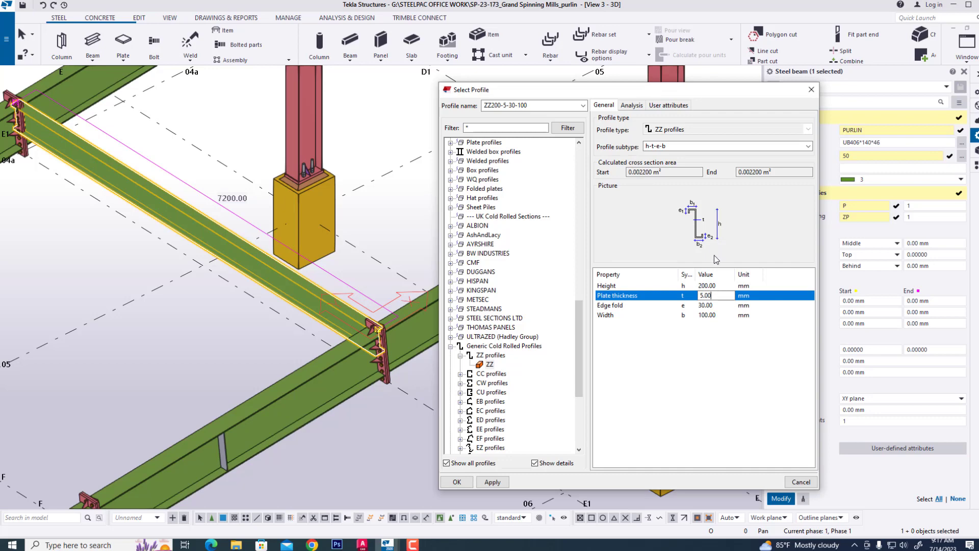
pyautogui.click(720, 315)
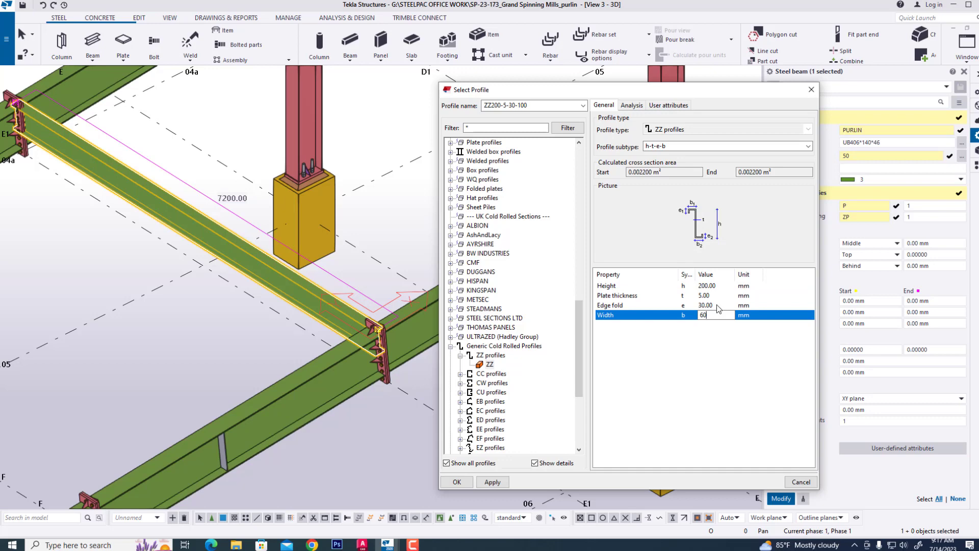
pyautogui.click(717, 306)
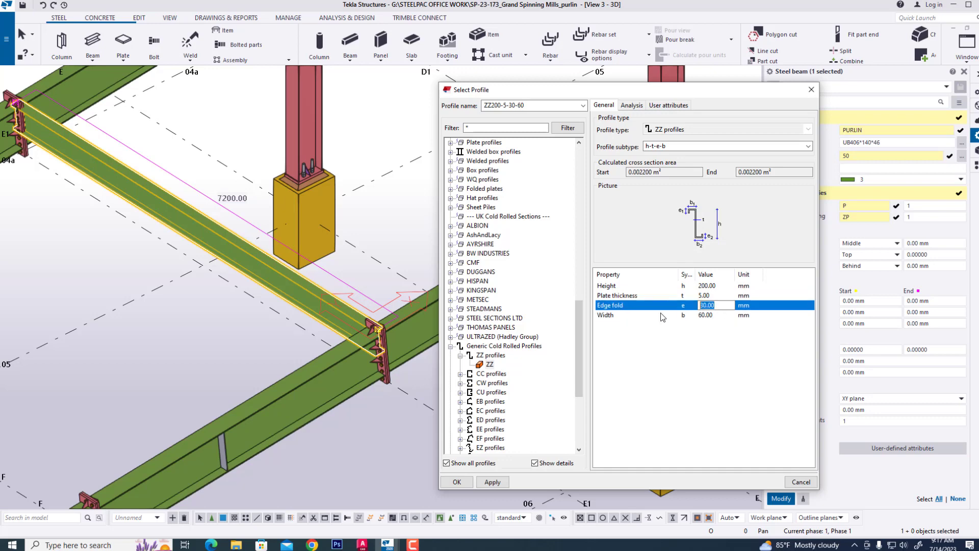
pyautogui.click(716, 298)
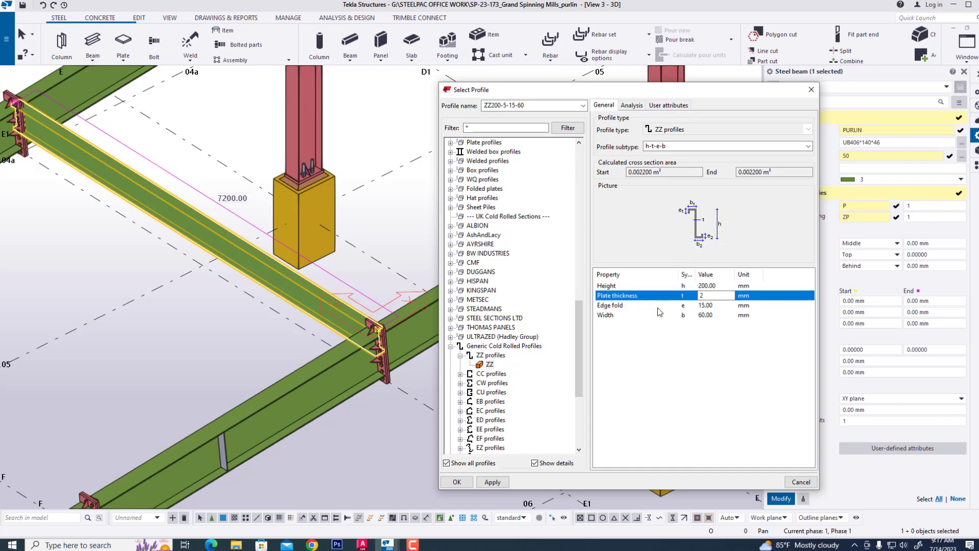
pyautogui.click(492, 482)
pyautogui.click(468, 482)
pyautogui.click(783, 499)
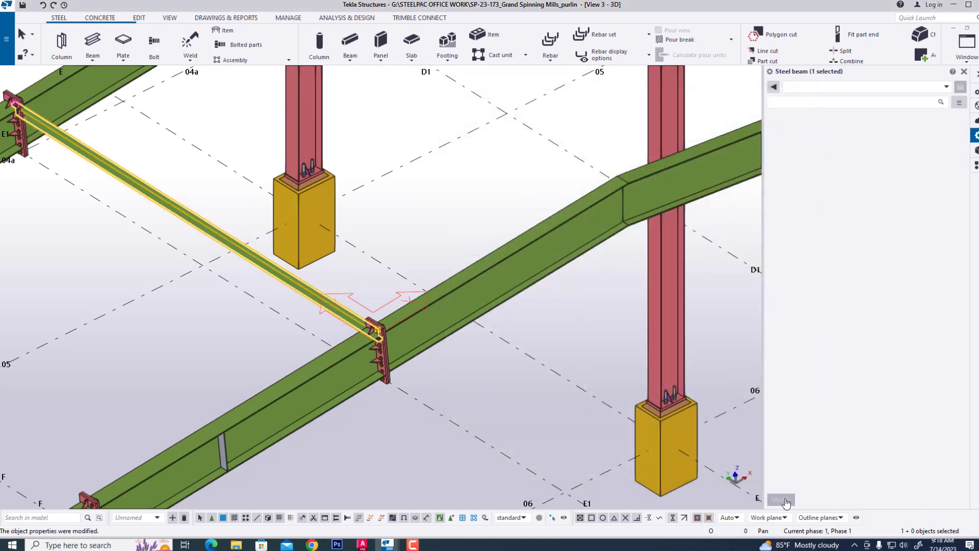
# Examine the Z purlin's position between the grid 06 and grid 07 rafters within the surrounding frames
pyautogui.click(469, 353)
pyautogui.scroll(2, 267, 281)
pyautogui.scroll(-4, 440, 311)
pyautogui.moveTo(441, 311); pyautogui.dragTo(413, 259, button='middle')
pyautogui.scroll(-5, 368, 310)
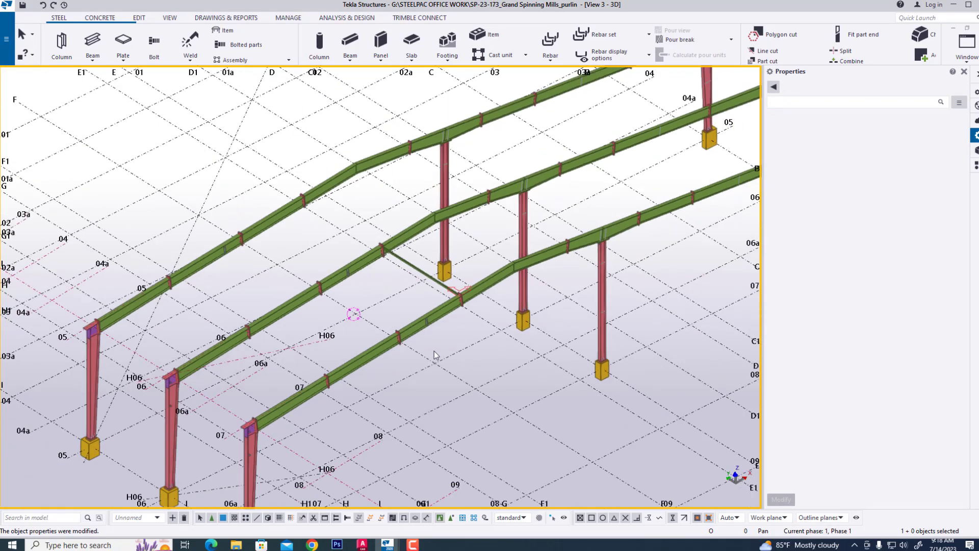
pyautogui.moveTo(441, 347); pyautogui.dragTo(443, 277, button='middle')
pyautogui.scroll(1, 505, 269)
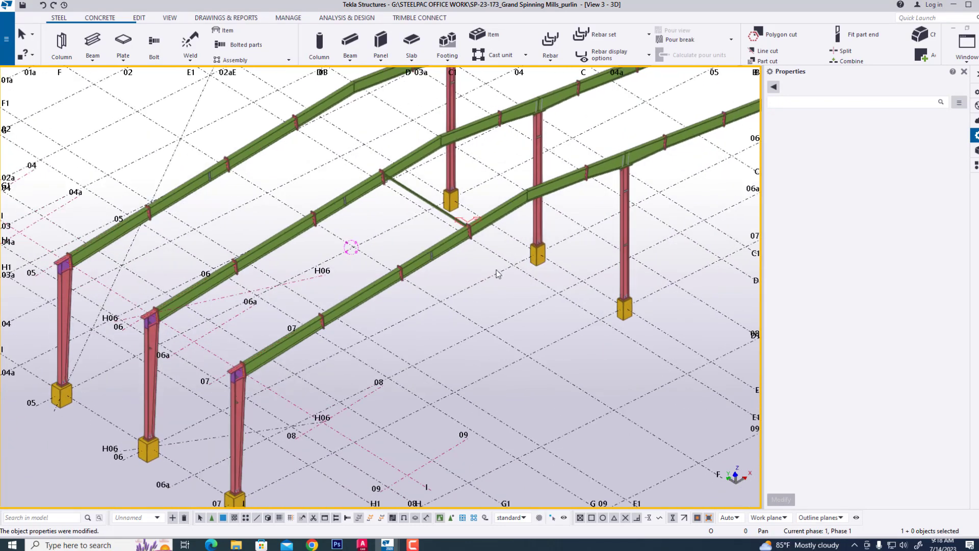
# Switch to the Grid 07 view and show the rafter and purlin in plan
pyautogui.hotkey('ctrl', 'i')
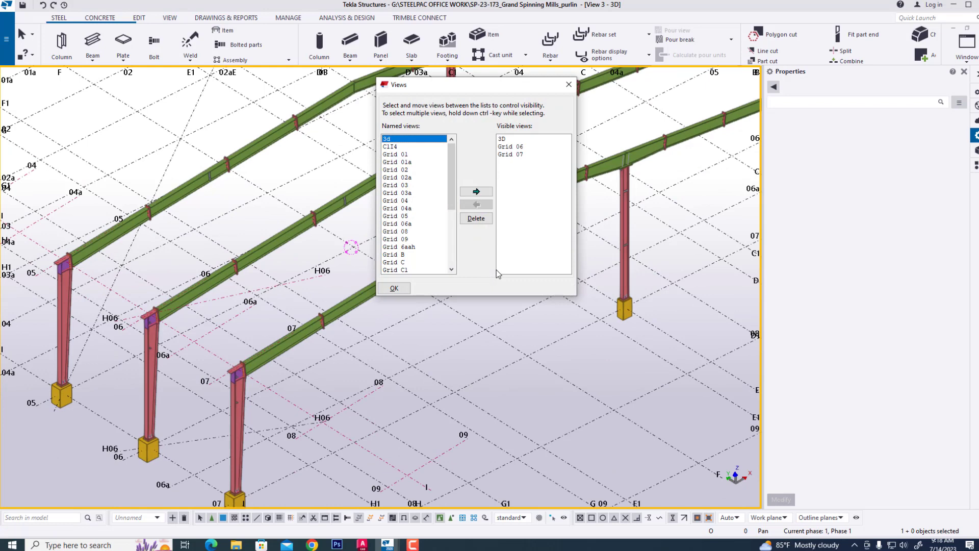
pyautogui.click(516, 156)
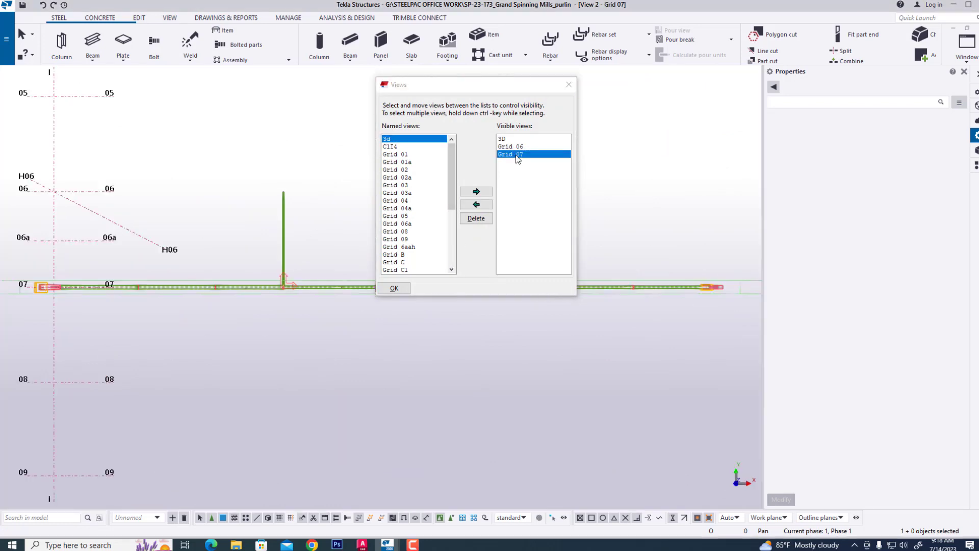
pyautogui.click(568, 84)
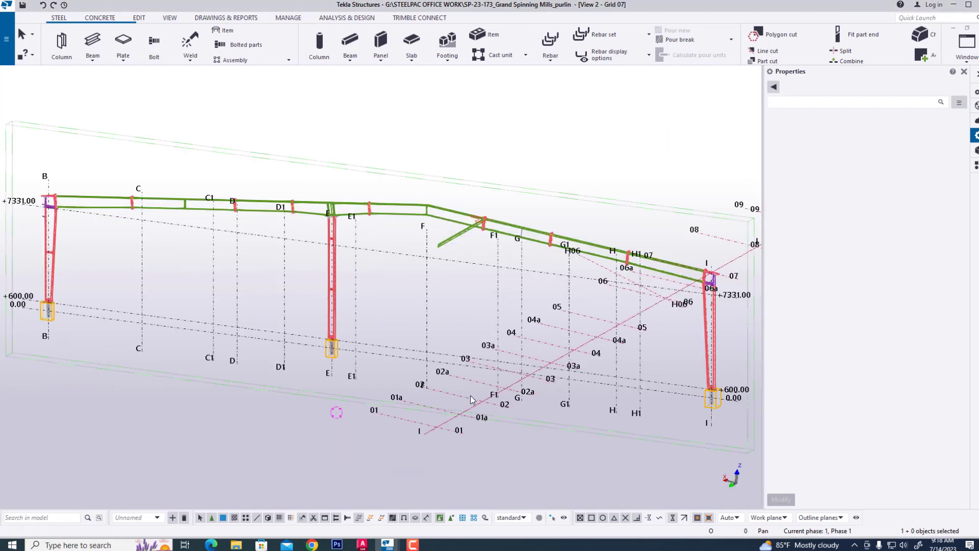
pyautogui.scroll(2, 306, 286)
pyautogui.scroll(-3, 320, 266)
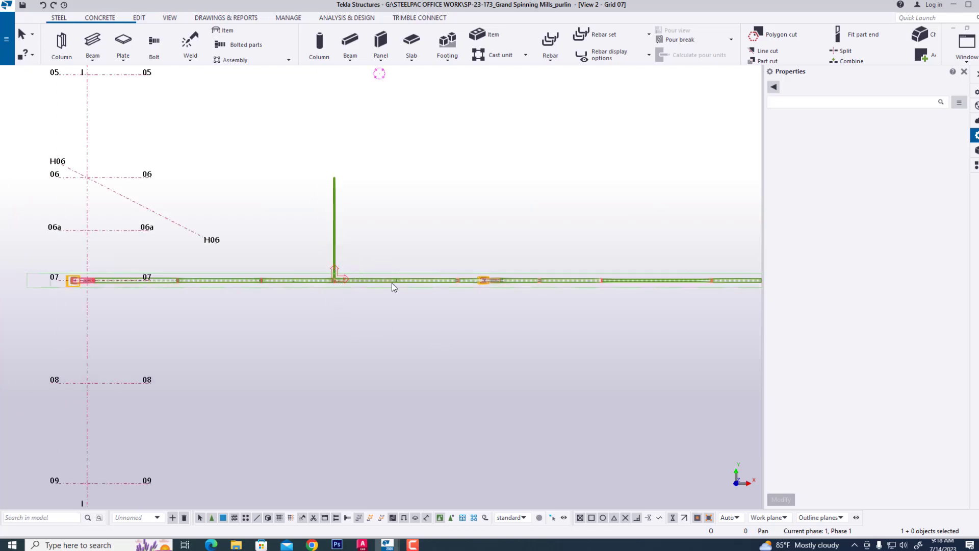
# Set the work plane to the XY plane at depth coordinate 0.00 and switch the Grid 07 view back to 3D
pyautogui.click(170, 19)
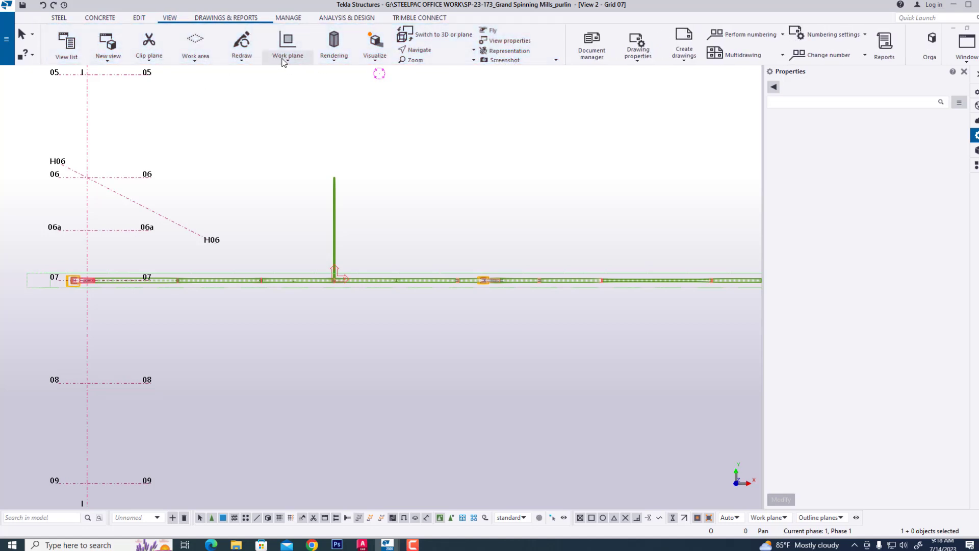
pyautogui.click(283, 60)
pyautogui.click(289, 113)
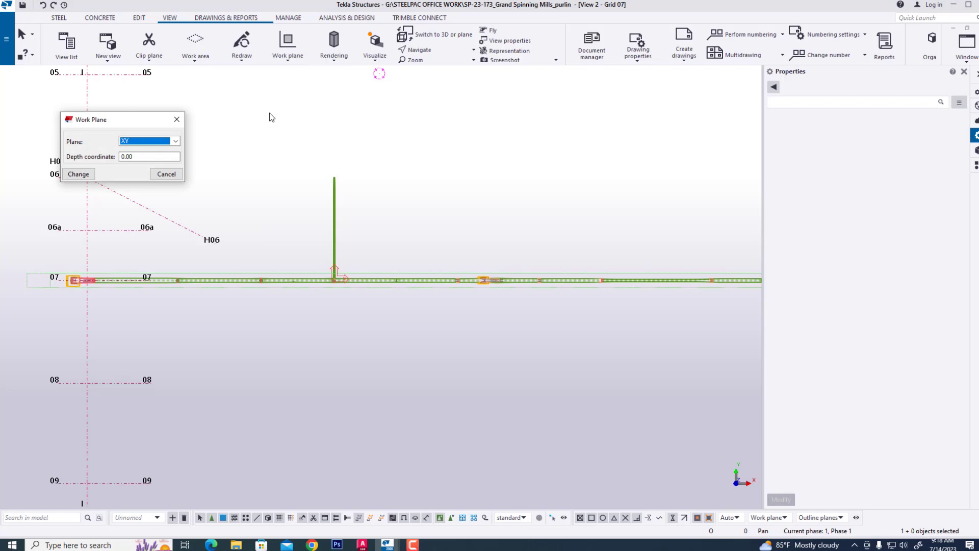
pyautogui.click(88, 172)
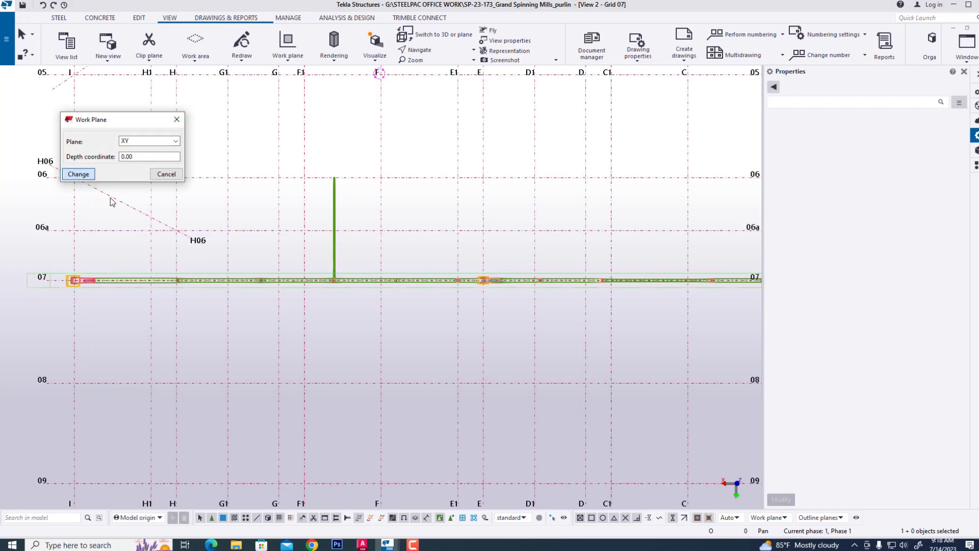
pyautogui.click(176, 119)
pyautogui.hotkey('ctrl', 'p')
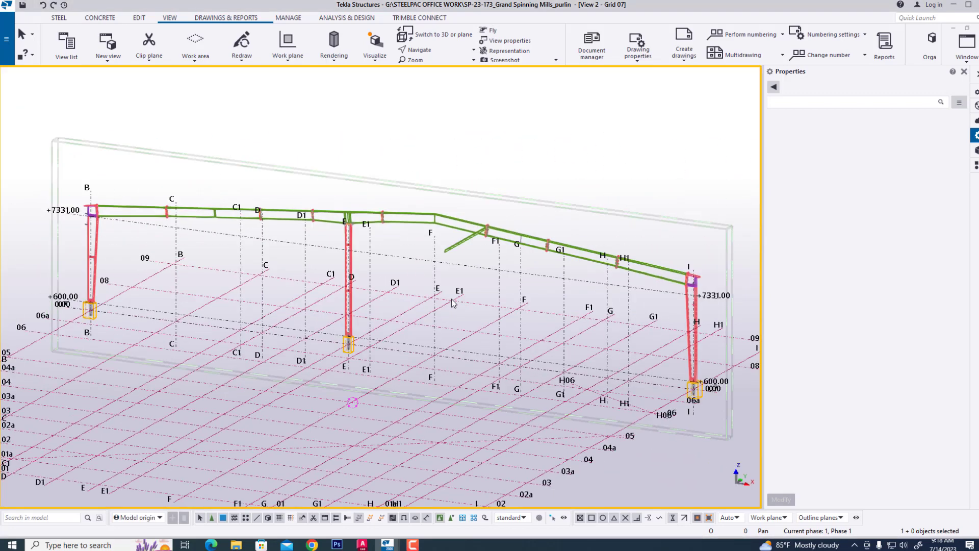
# Change the plane used for picking points from the work plane to the view plane
pyautogui.click(783, 518)
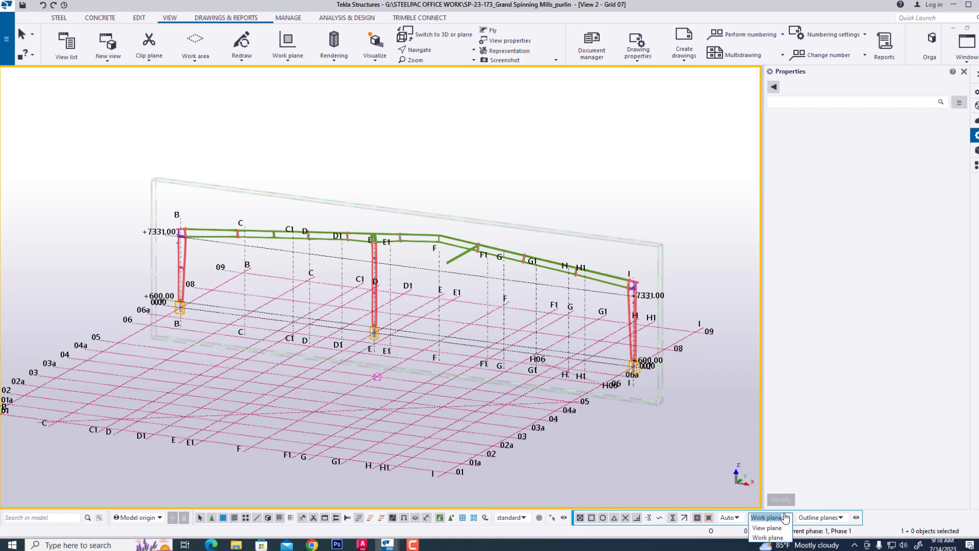
pyautogui.click(766, 527)
pyautogui.scroll(4, 454, 301)
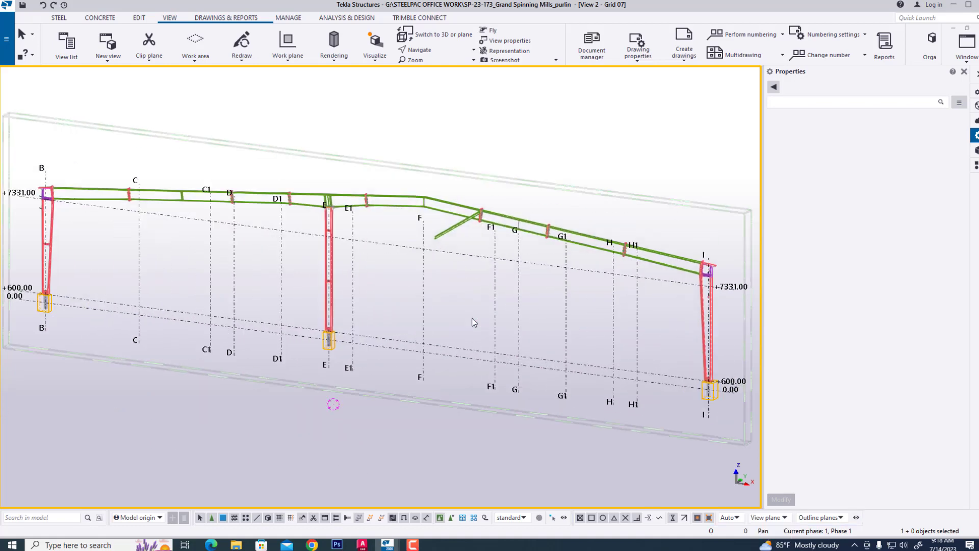
pyautogui.scroll(-3, 454, 305)
# Select the purlin between the grid 06 and grid 07 rafters in the 3D view and return to the Grid 07 view
pyautogui.hotkey('ctrl', 'Tab')
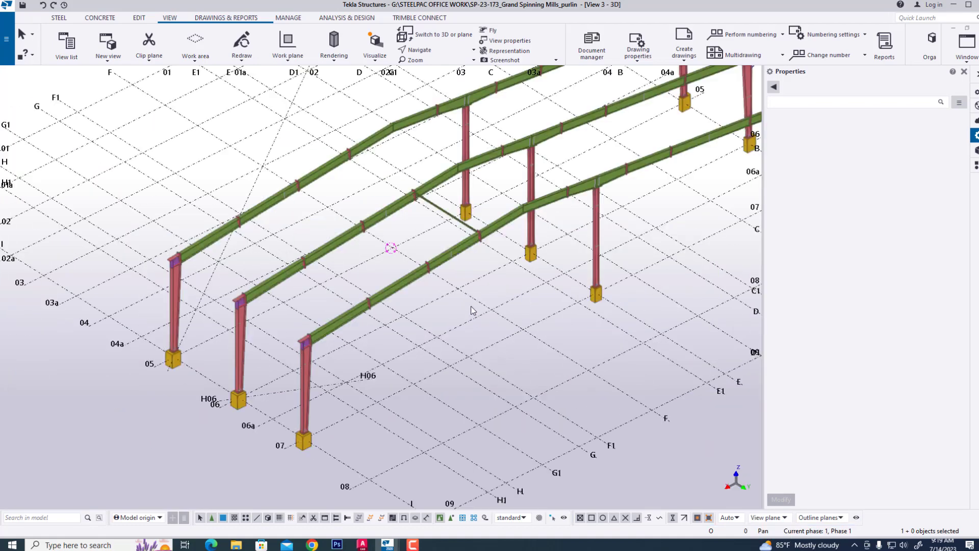
pyautogui.scroll(5, 476, 227)
pyautogui.click(476, 230)
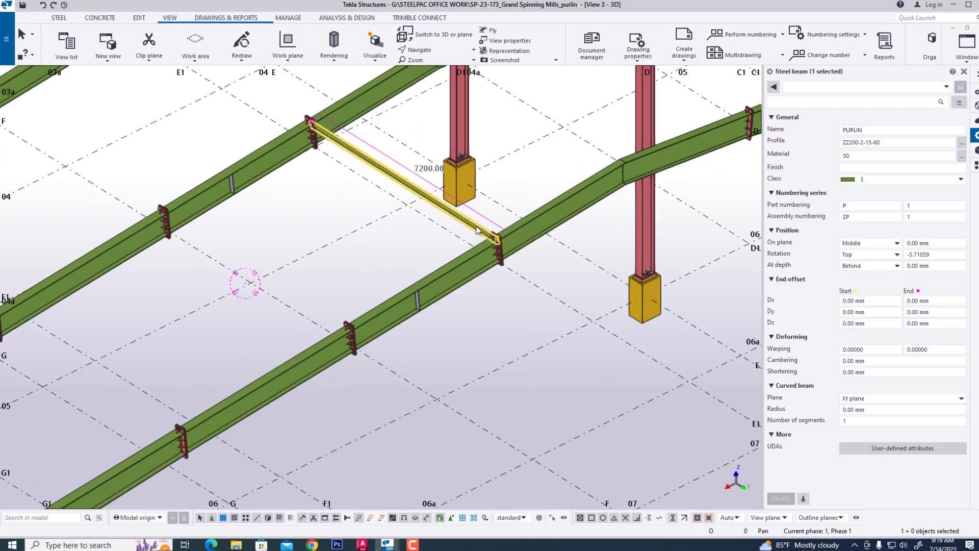
pyautogui.scroll(1, 476, 230)
pyautogui.click(966, 44)
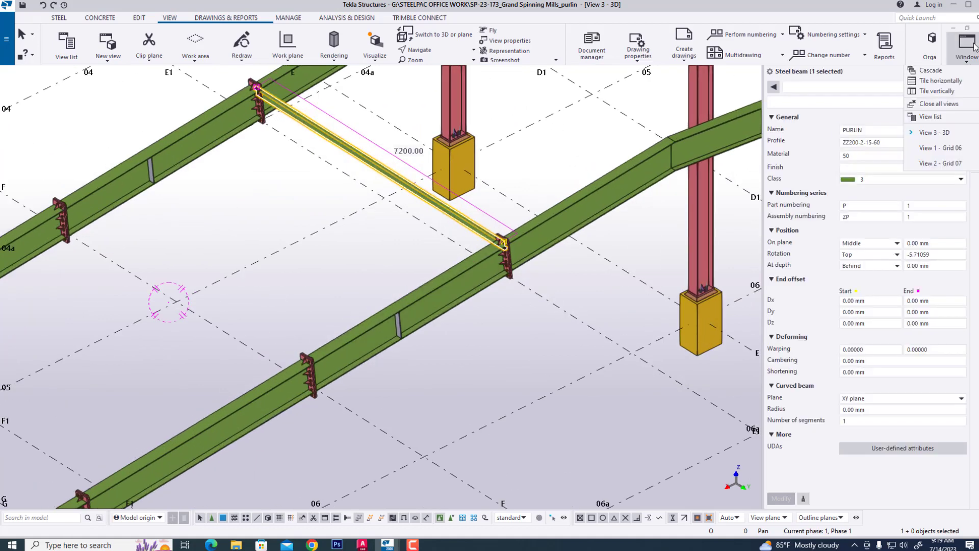
pyautogui.click(933, 162)
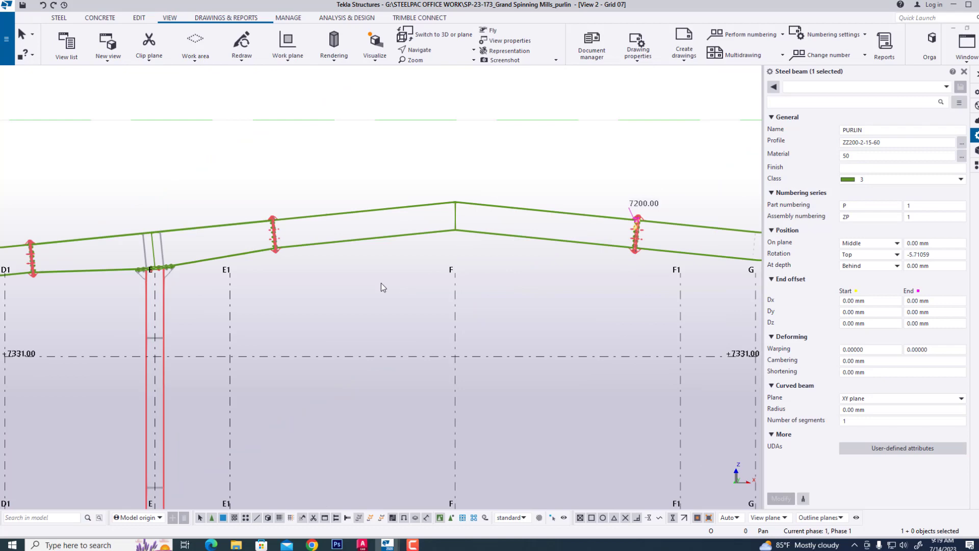
# Move the purlin from the bottom corner of its web onto the rafter's top flange beside the ridge, without expanding the work area
pyautogui.scroll(8, 632, 224)
pyautogui.scroll(5, 628, 215)
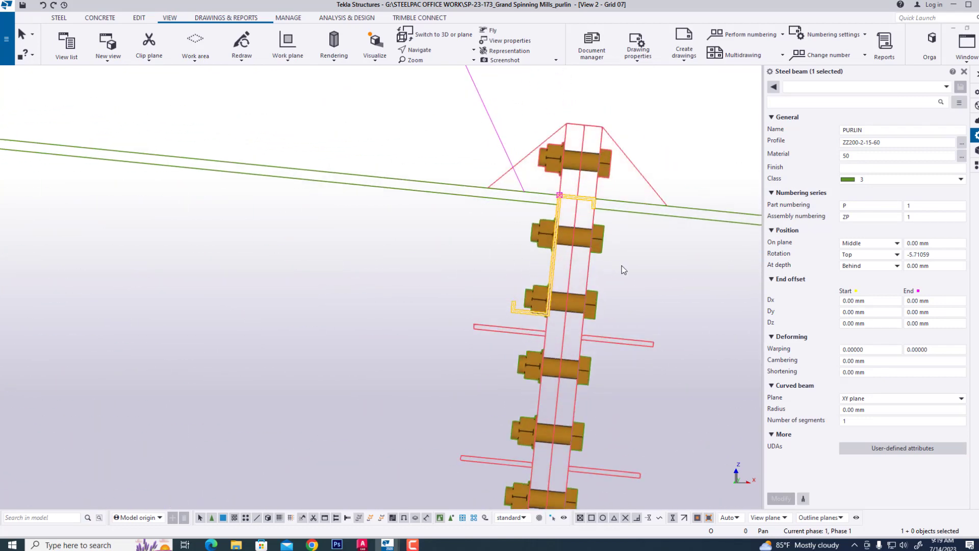
pyautogui.scroll(3, 509, 314)
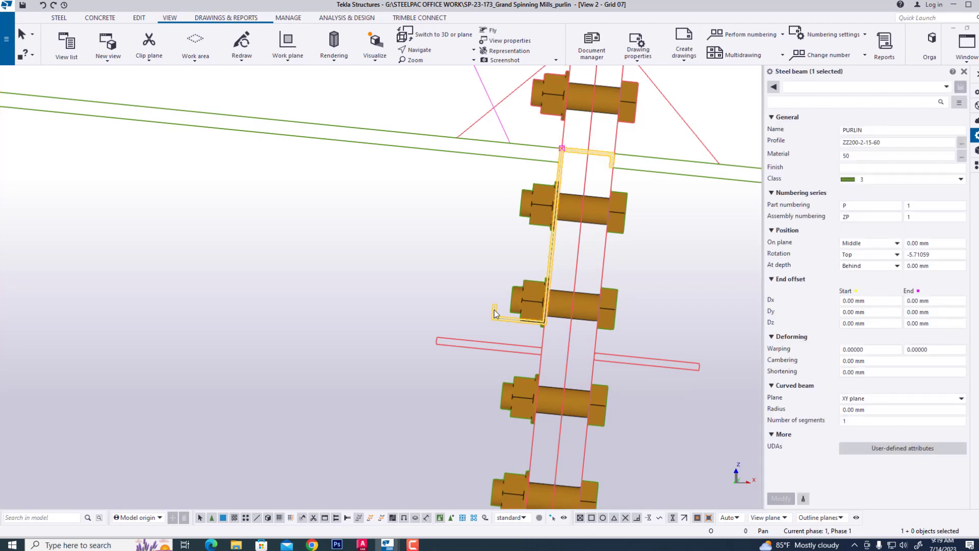
pyautogui.rightClick(494, 313)
pyautogui.click(530, 88)
pyautogui.scroll(2, 540, 306)
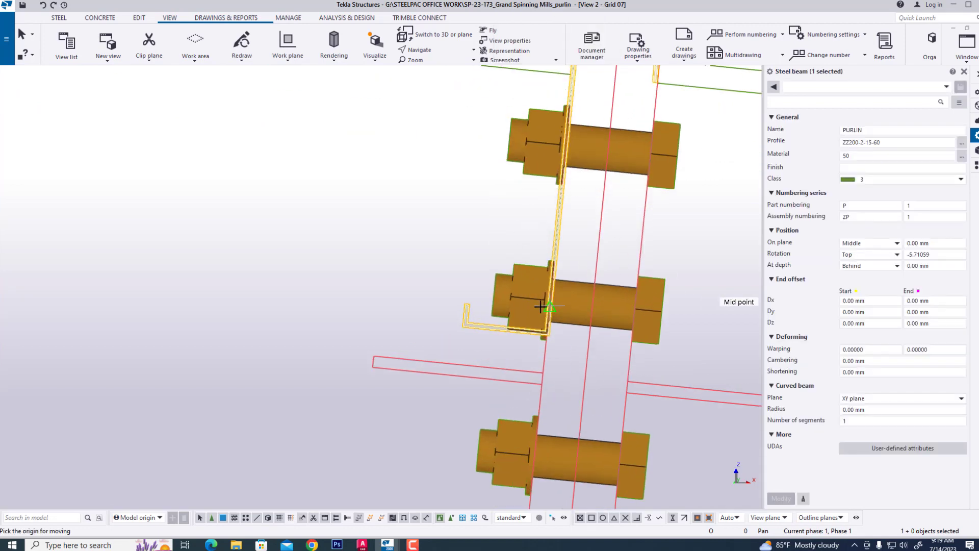
pyautogui.click(545, 331)
pyautogui.scroll(-4, 555, 330)
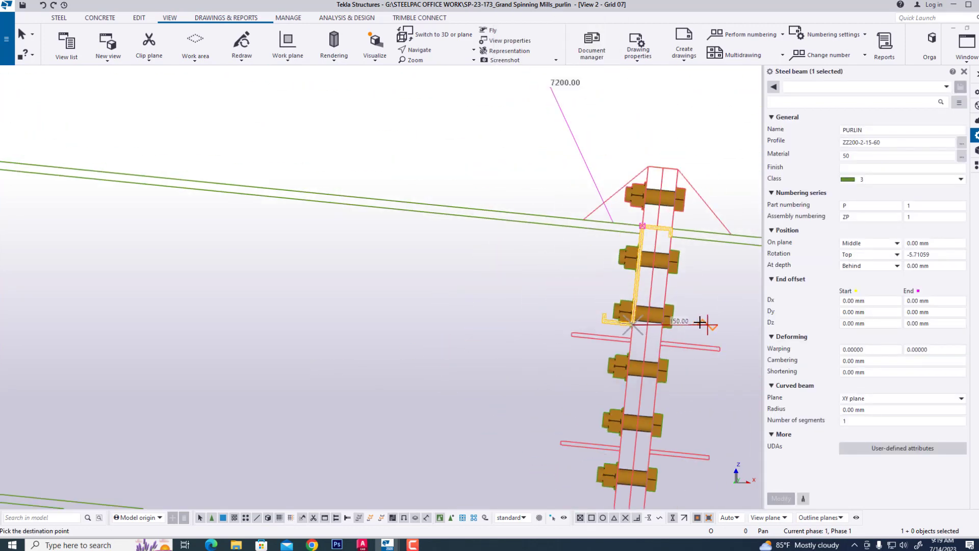
pyautogui.scroll(-4, 697, 323)
pyautogui.scroll(4, 301, 219)
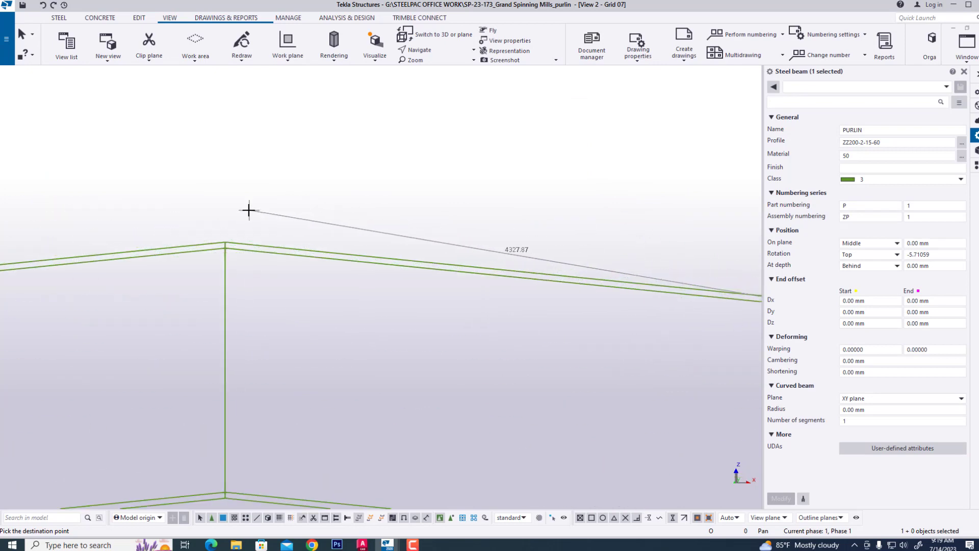
pyautogui.click(261, 242)
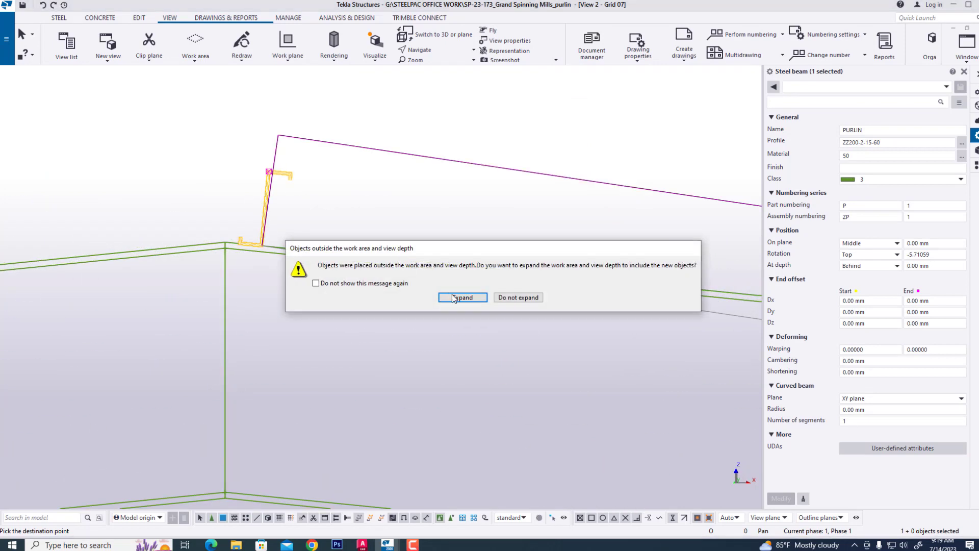
pyautogui.click(517, 297)
# Change the purlin's At depth position to Front and apply the modification
pyautogui.scroll(-3, 449, 255)
pyautogui.click(387, 223)
pyautogui.scroll(3, 387, 223)
pyautogui.click(355, 187)
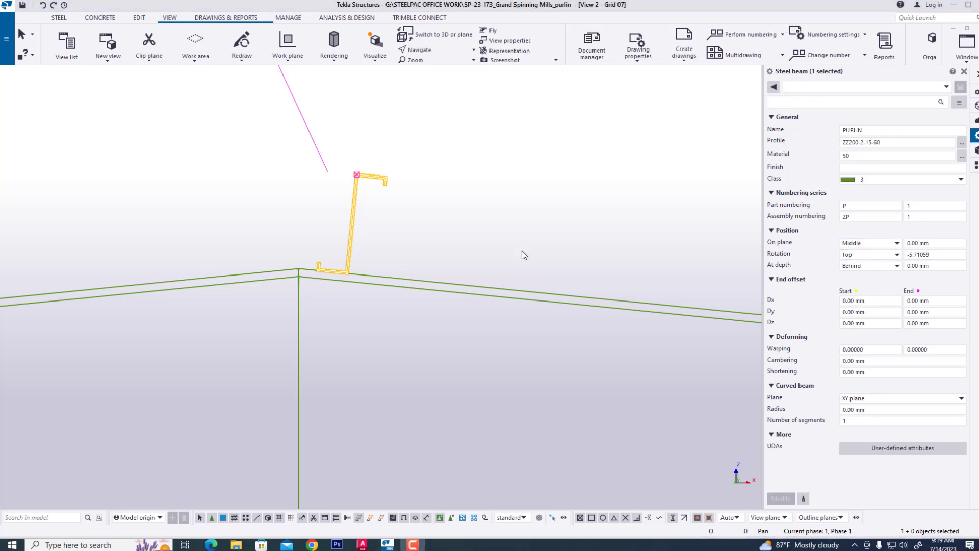
pyautogui.click(888, 267)
pyautogui.click(862, 286)
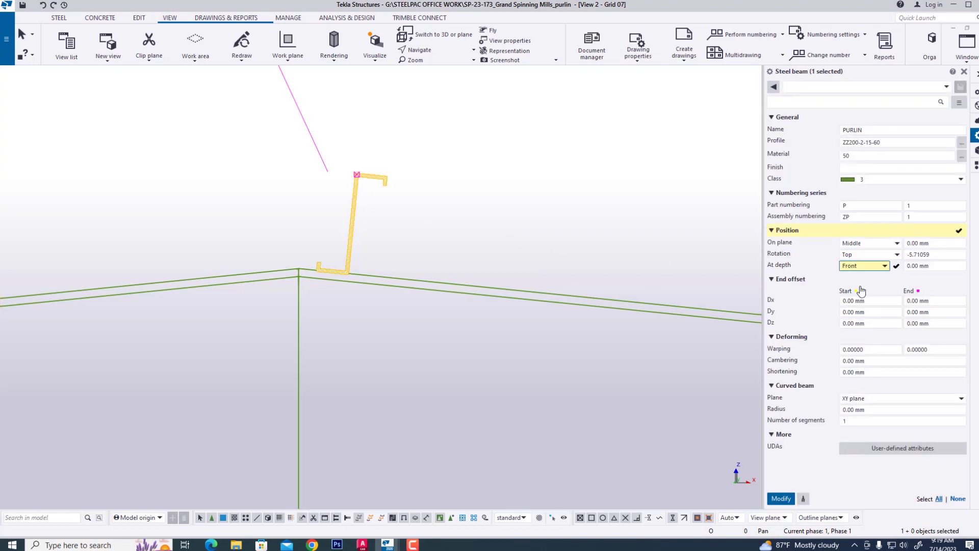
pyautogui.click(780, 498)
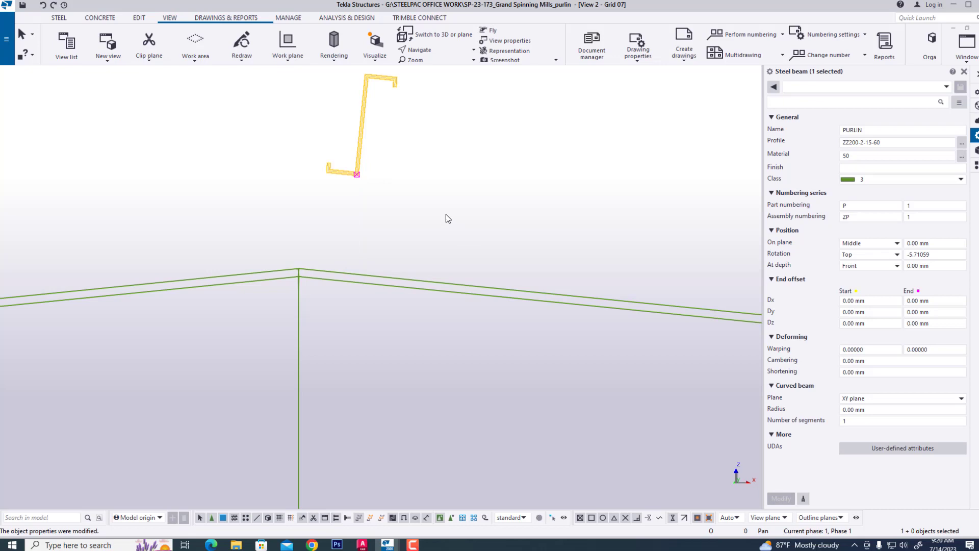
# Set the purlin's At depth offset to 10 mm and apply the modification
pyautogui.click(405, 236)
pyautogui.click(357, 171)
pyautogui.scroll(4, 391, 236)
pyautogui.scroll(2, 363, 235)
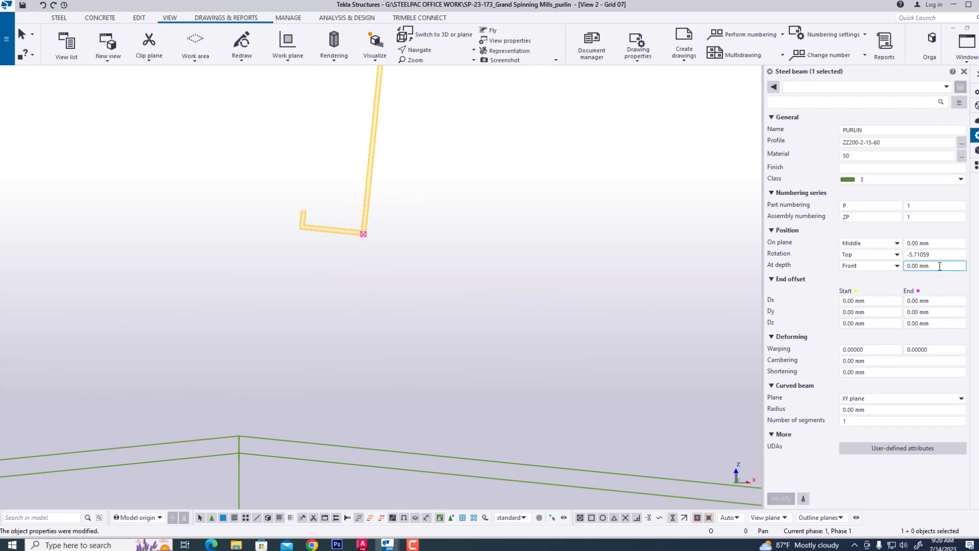
pyautogui.write('10')
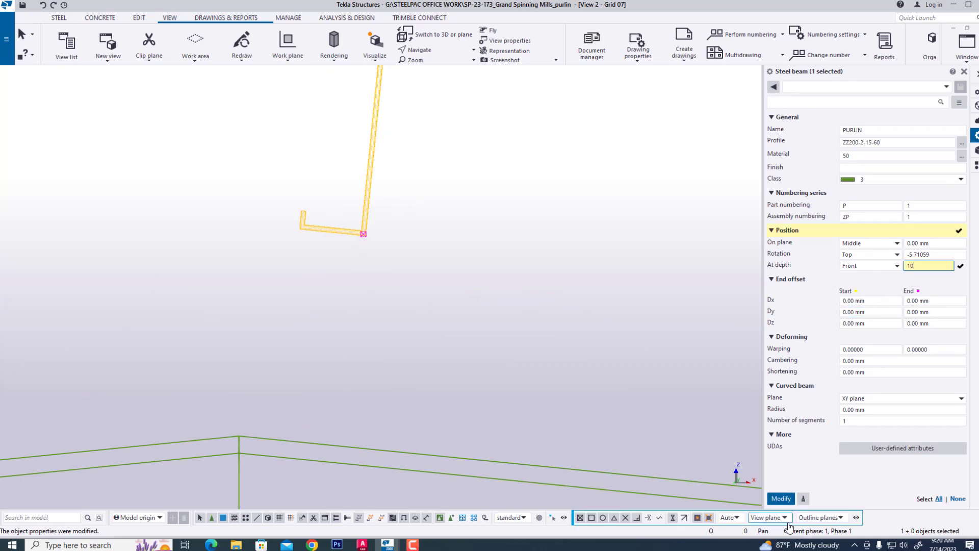
pyautogui.click(781, 499)
# Move the purlin by its reference point down onto the rafter's top flange beside the ridge, without expanding the work area
pyautogui.click(396, 295)
pyautogui.click(343, 219)
pyautogui.rightClick(359, 202)
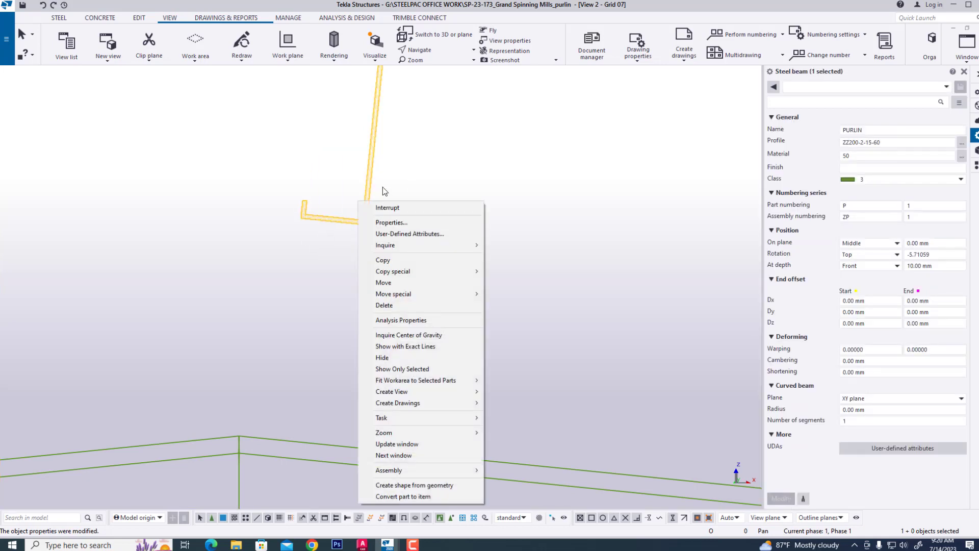
pyautogui.click(384, 282)
pyautogui.click(363, 234)
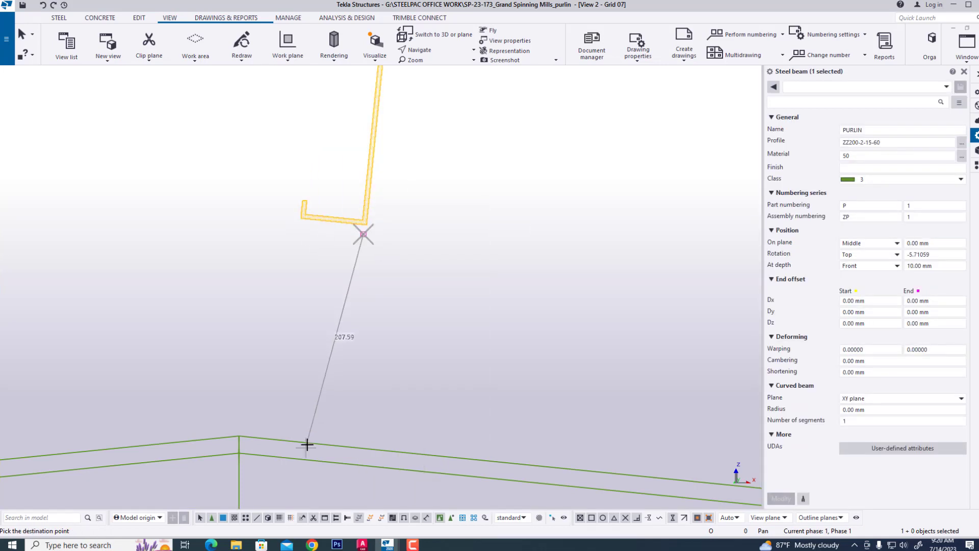
pyautogui.click(277, 438)
pyautogui.click(516, 298)
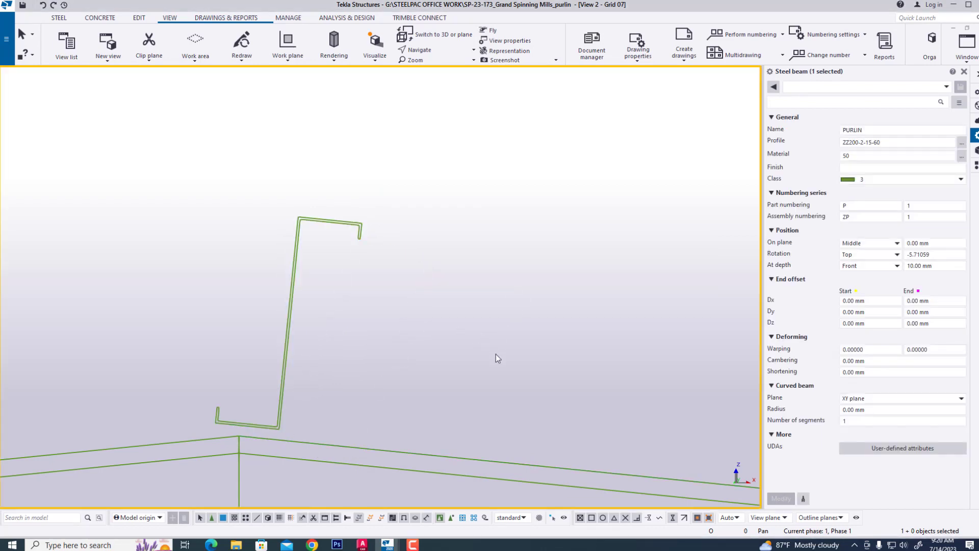
# Draw a construction line along the top edge of the rafter sloping down from the ridge on the purlin's side
pyautogui.click(137, 19)
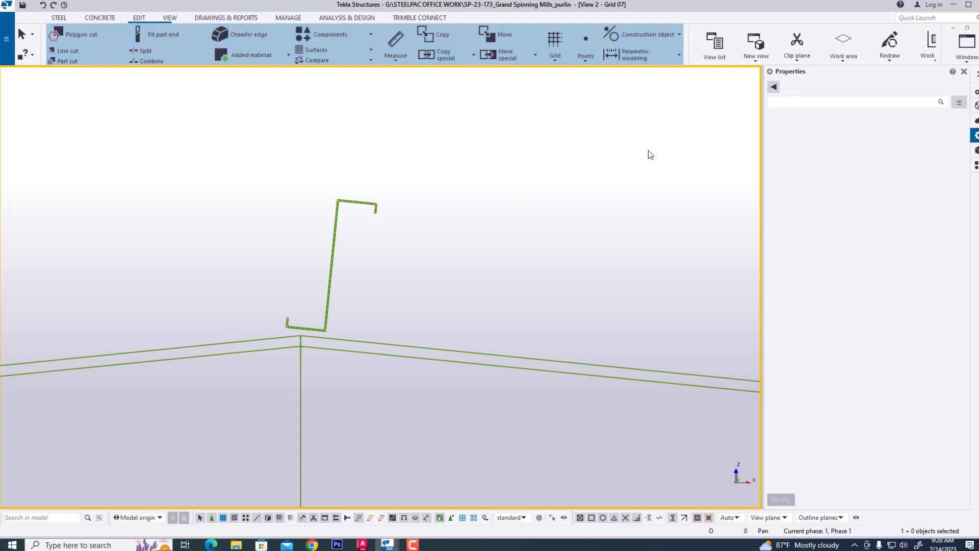
pyautogui.click(655, 34)
pyautogui.click(644, 60)
pyautogui.scroll(4, 338, 343)
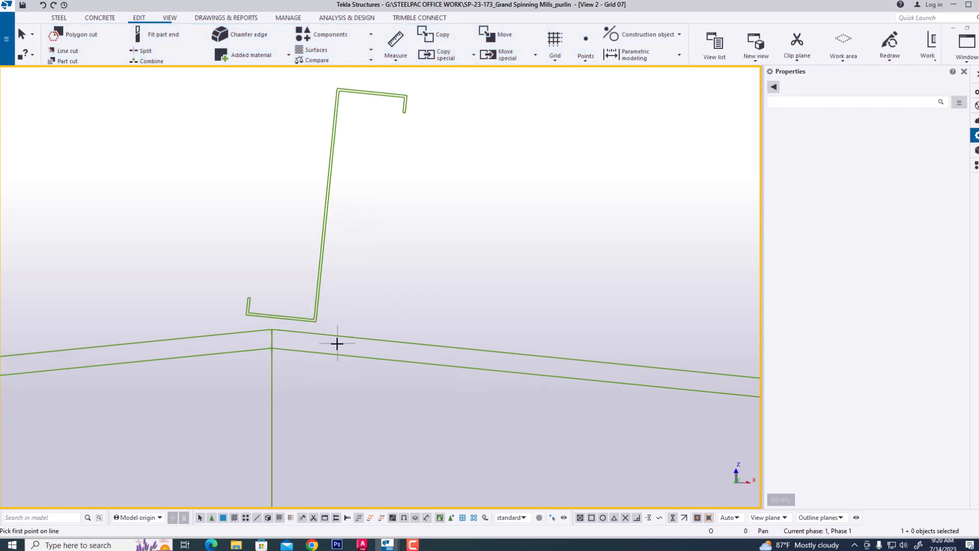
pyautogui.click(302, 324)
pyautogui.click(550, 346)
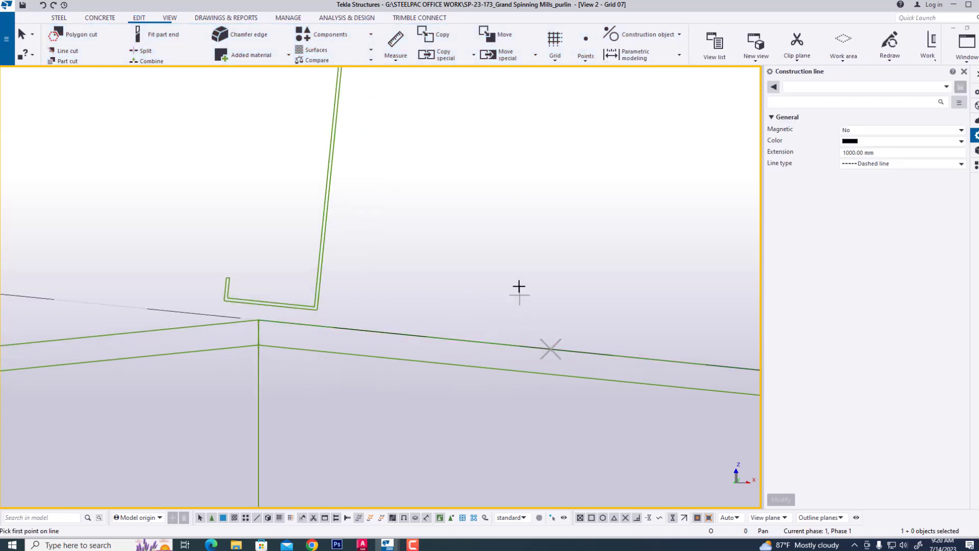
pyautogui.scroll(-2, 520, 299)
pyautogui.rightClick(269, 214)
pyautogui.click(296, 222)
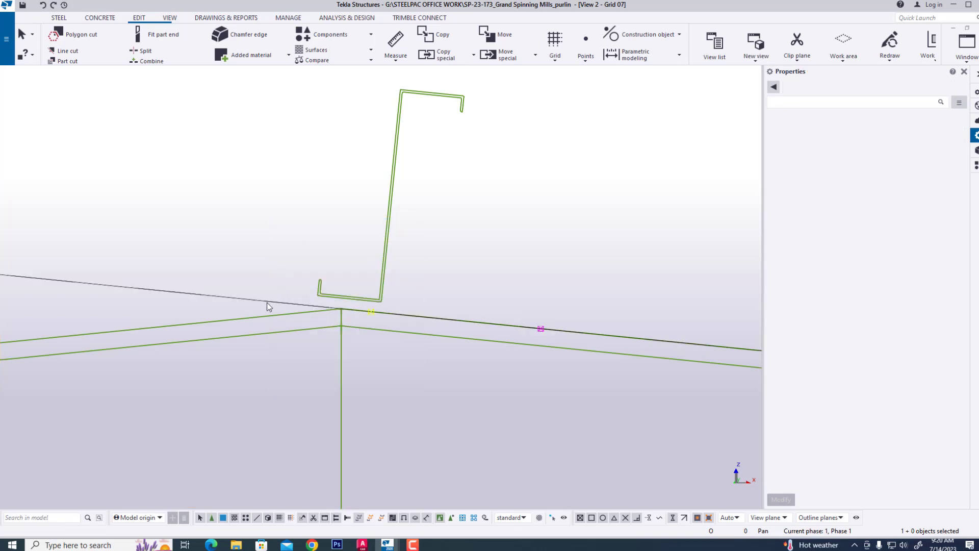
# Mirror-copy the sloping construction line about the vertical ridge line, with X0 28700, Y0 43200 and angle 0
pyautogui.rightClick(268, 302)
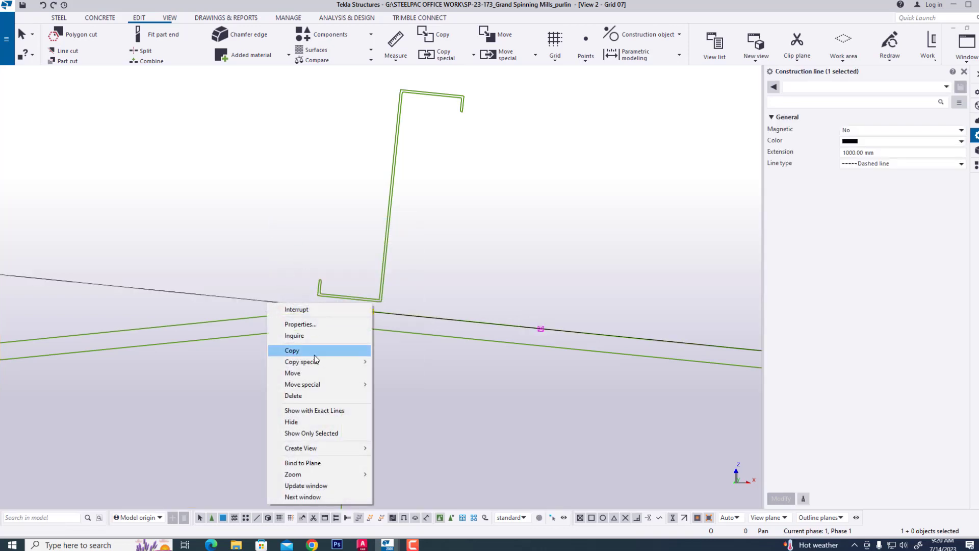
pyautogui.moveTo(316, 363)
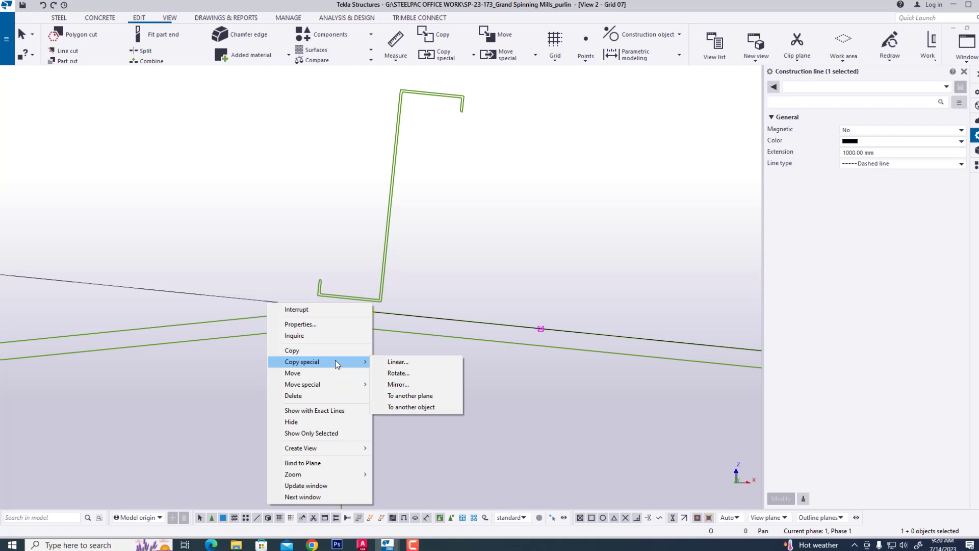
pyautogui.click(408, 387)
pyautogui.click(341, 414)
pyautogui.click(342, 181)
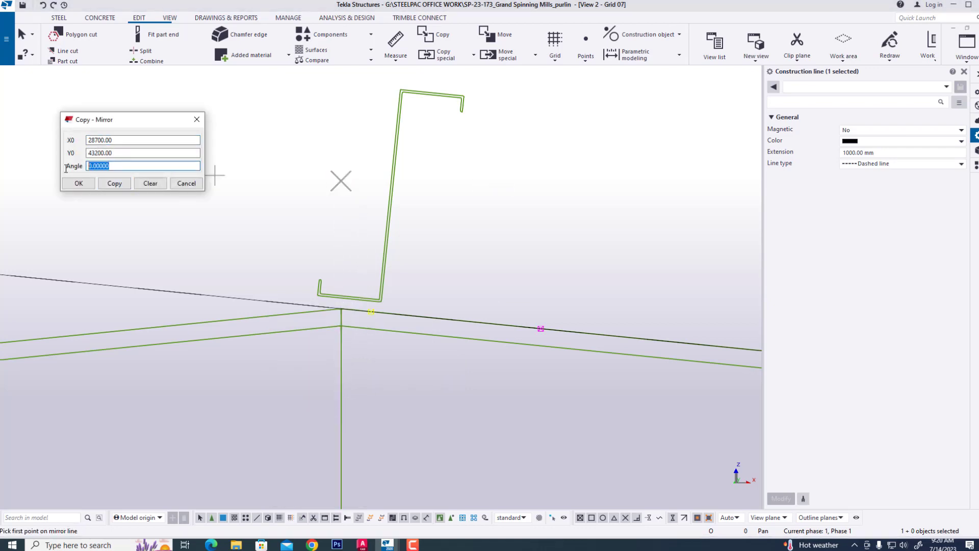
pyautogui.click(116, 183)
pyautogui.click(196, 119)
pyautogui.rightClick(244, 184)
pyautogui.click(265, 189)
# Draw a construction line perpendicular to the rafter slope near the ridge, running from the top flange to the bottom flange
pyautogui.click(679, 34)
pyautogui.click(625, 117)
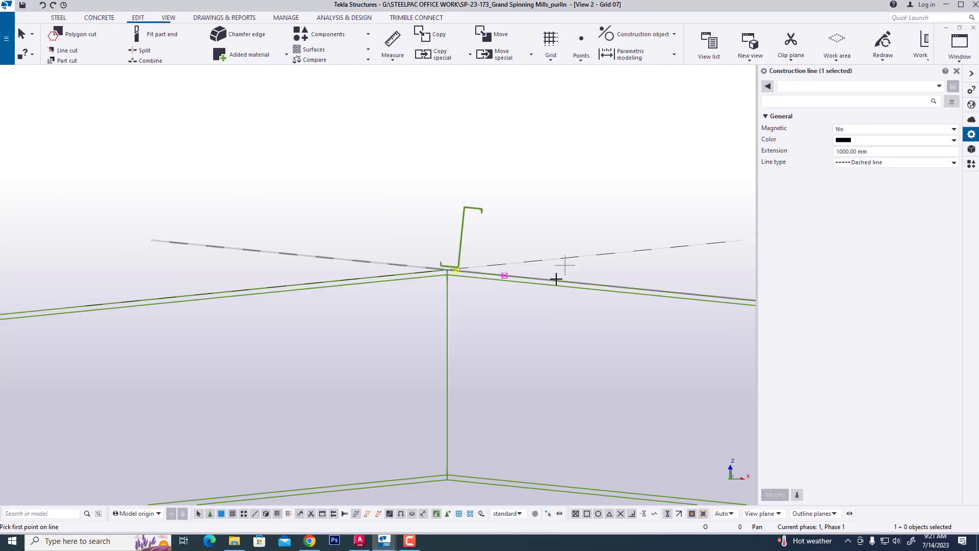
pyautogui.click(532, 279)
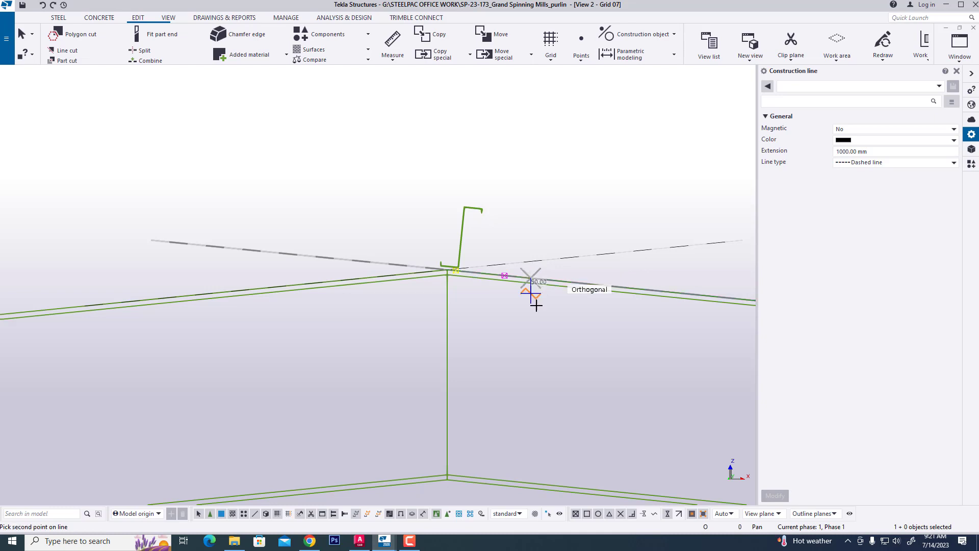
pyautogui.click(513, 489)
pyautogui.rightClick(557, 312)
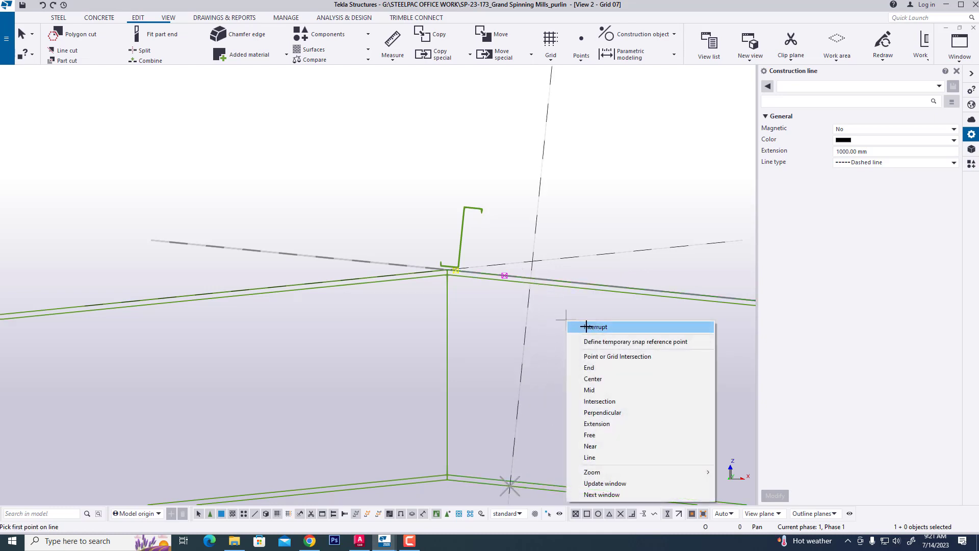
pyautogui.click(573, 321)
# Copy the perpendicular construction line from its top-flange point to the ridge apex, then remove the original line
pyautogui.rightClick(507, 172)
pyautogui.click(548, 217)
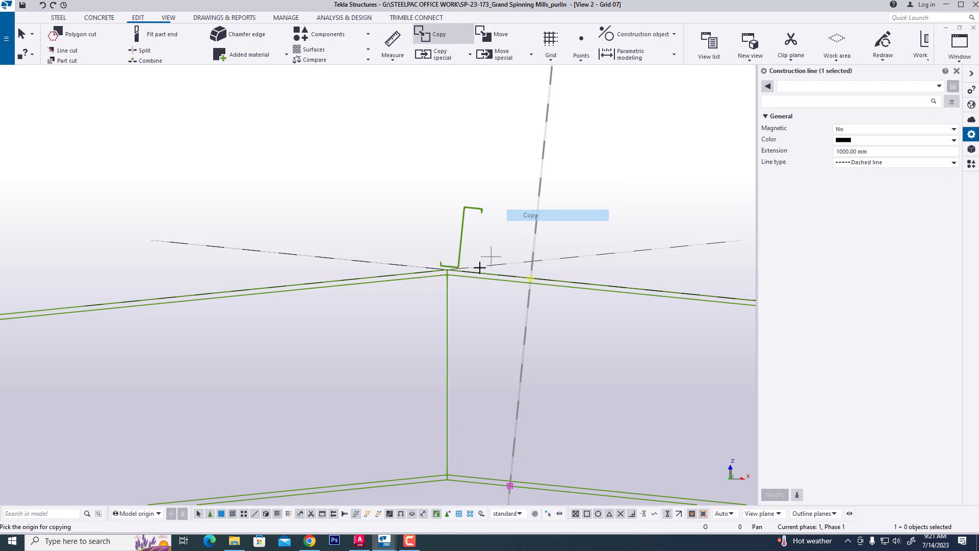
pyautogui.scroll(2, 500, 252)
pyautogui.click(565, 262)
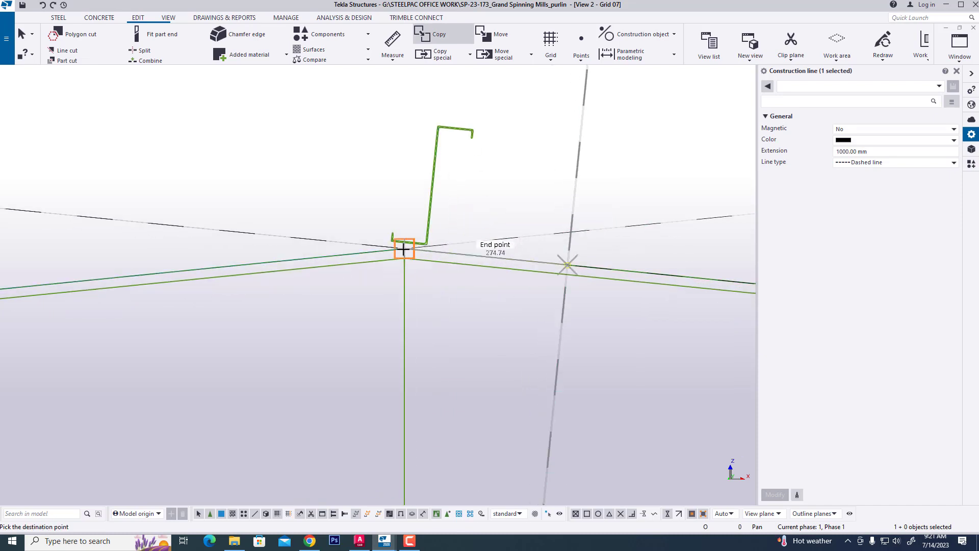
pyautogui.rightClick(516, 169)
pyautogui.click(528, 176)
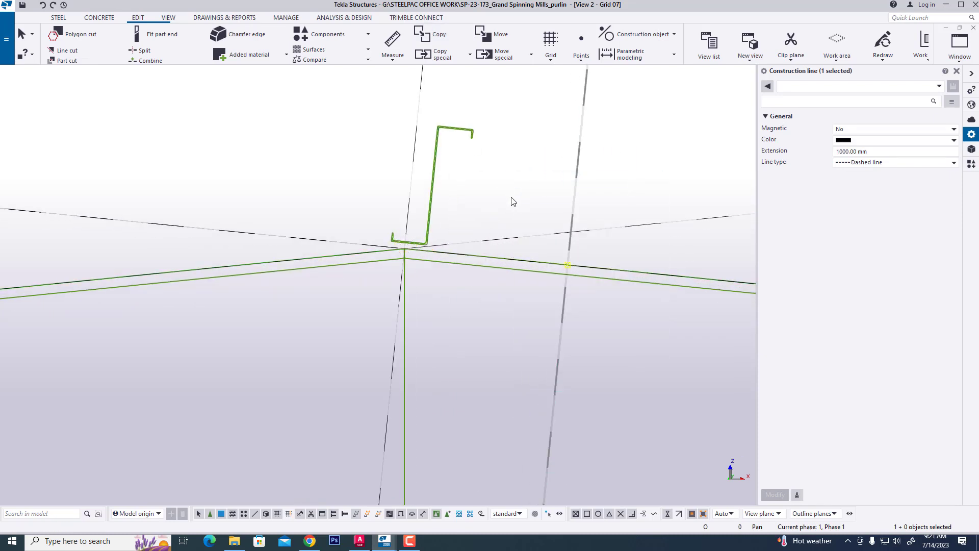
# Copy the perpendicular construction line at the ridge 150 mm down the rafter's slope
pyautogui.rightClick(416, 141)
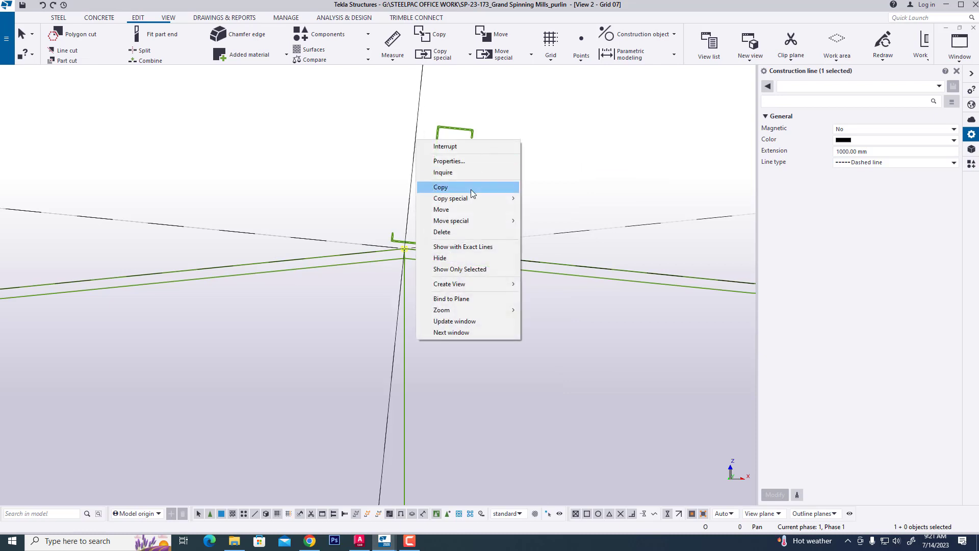
pyautogui.click(471, 193)
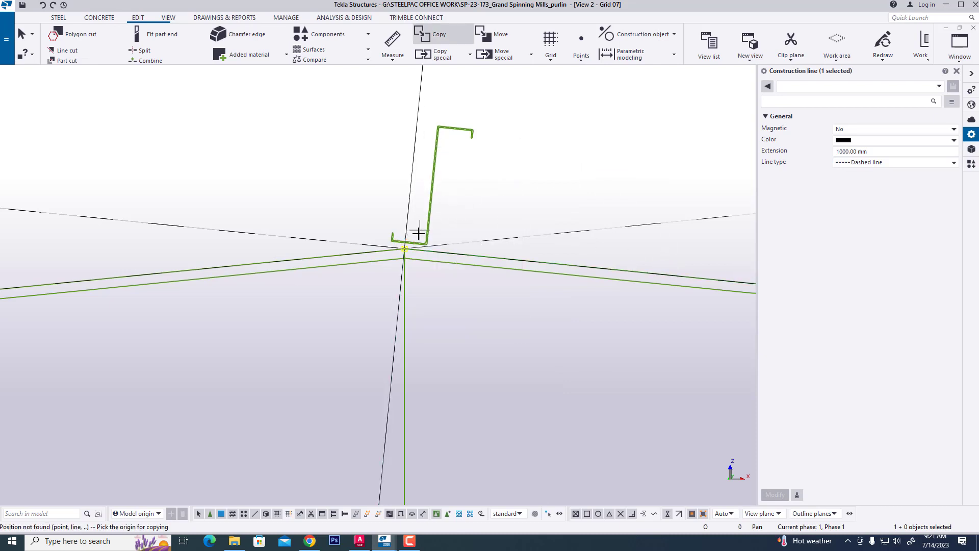
pyautogui.click(404, 249)
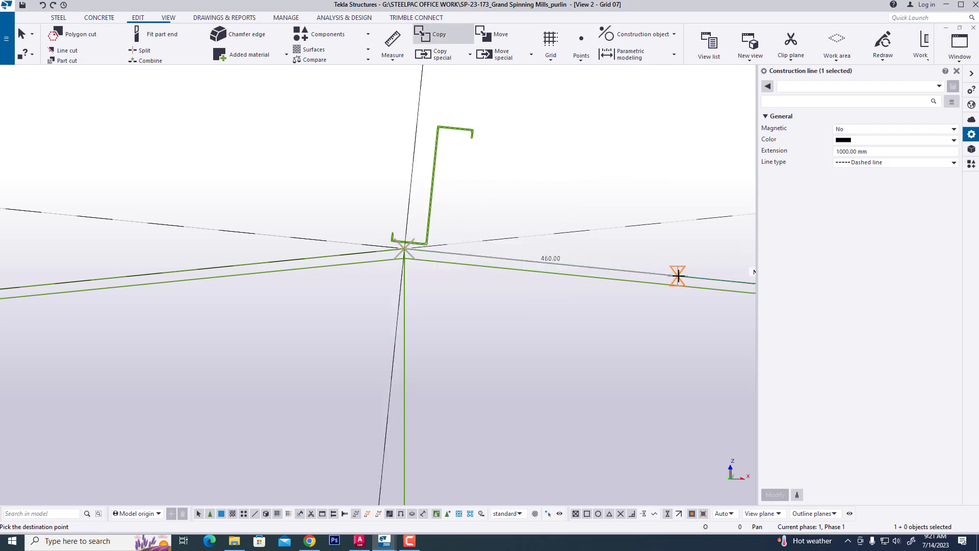
pyautogui.write('150')
pyautogui.press('Return')
pyautogui.rightClick(605, 197)
pyautogui.click(618, 200)
# Copy the 150 mm offset construction line a further 800 mm down the same rafter slope
pyautogui.rightClick(484, 176)
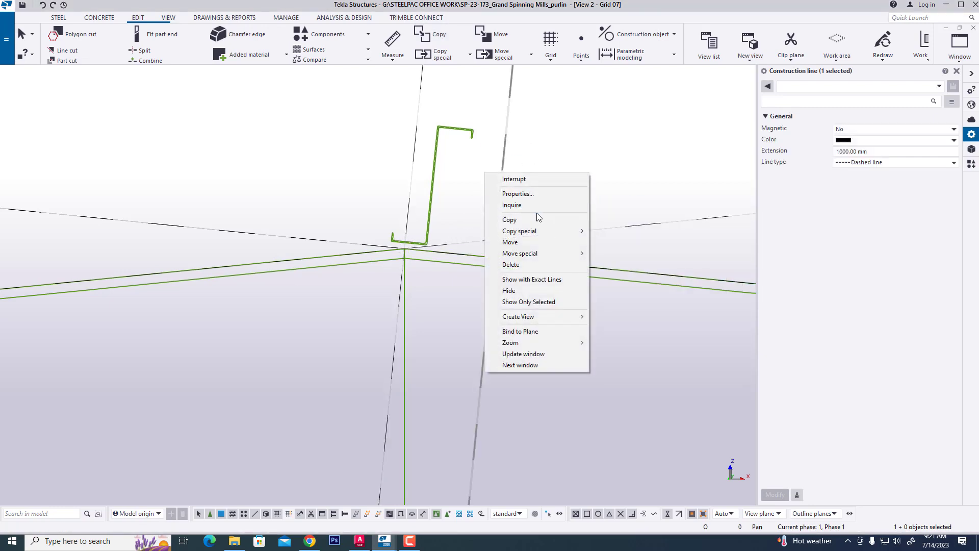
pyautogui.click(502, 219)
pyautogui.click(494, 258)
pyautogui.scroll(-2, 473, 239)
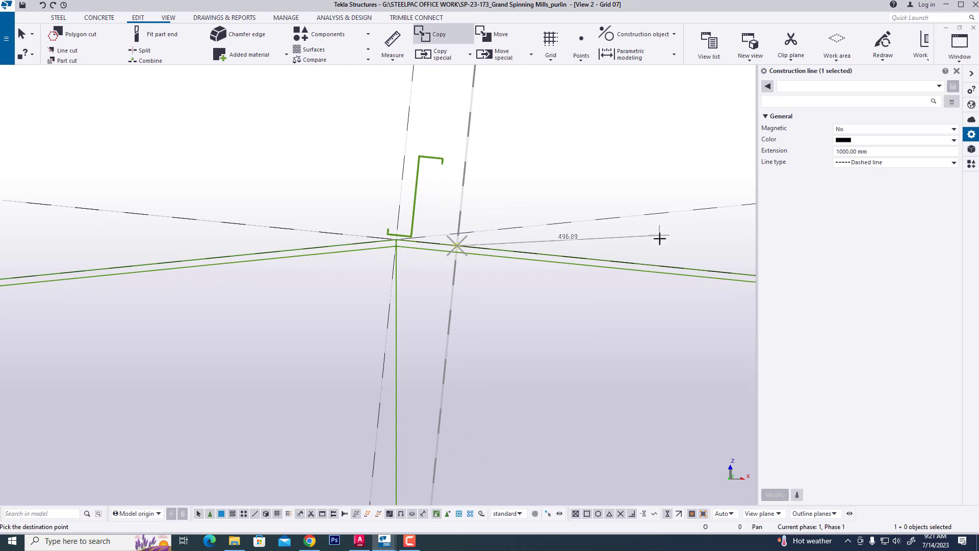
pyautogui.write('800')
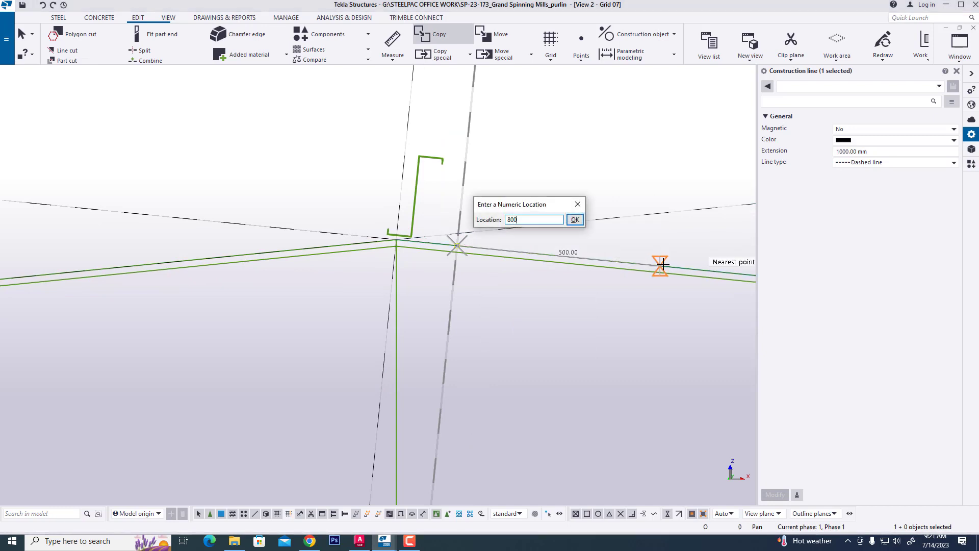
pyautogui.press('Return')
pyautogui.scroll(-2, 415, 232)
pyautogui.press('Escape')
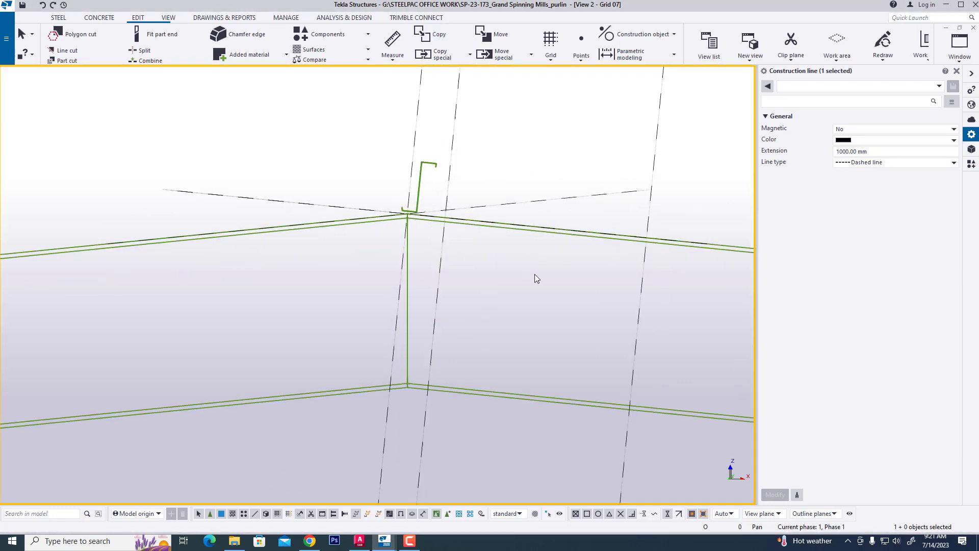
# Mirror-copy the three perpendicular construction lines about the vertical ridge line, with X0 28700, Y0 43200 and angle 90
pyautogui.scroll(-2, 535, 278)
pyautogui.moveTo(638, 153); pyautogui.dragTo(377, 120)
pyautogui.rightClick(377, 119)
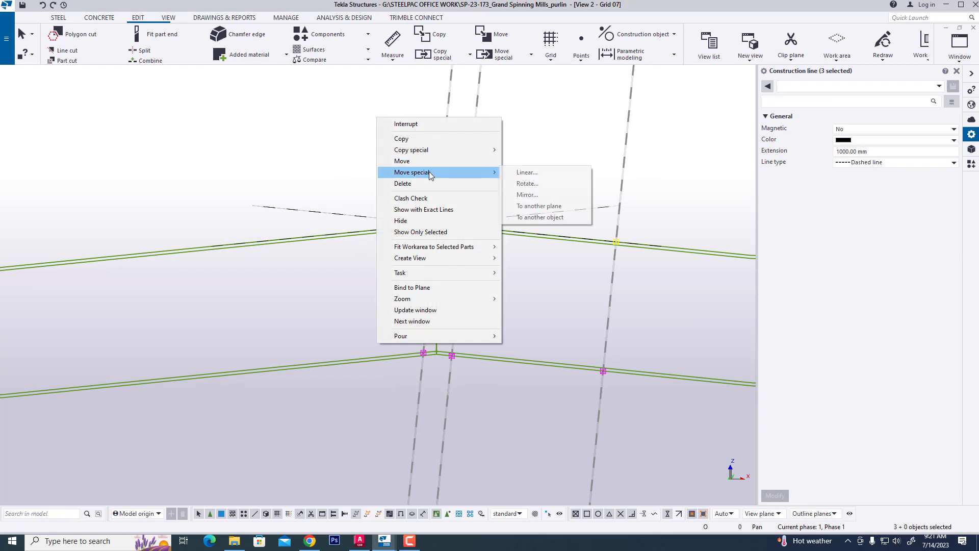
pyautogui.moveTo(429, 153)
pyautogui.click(527, 172)
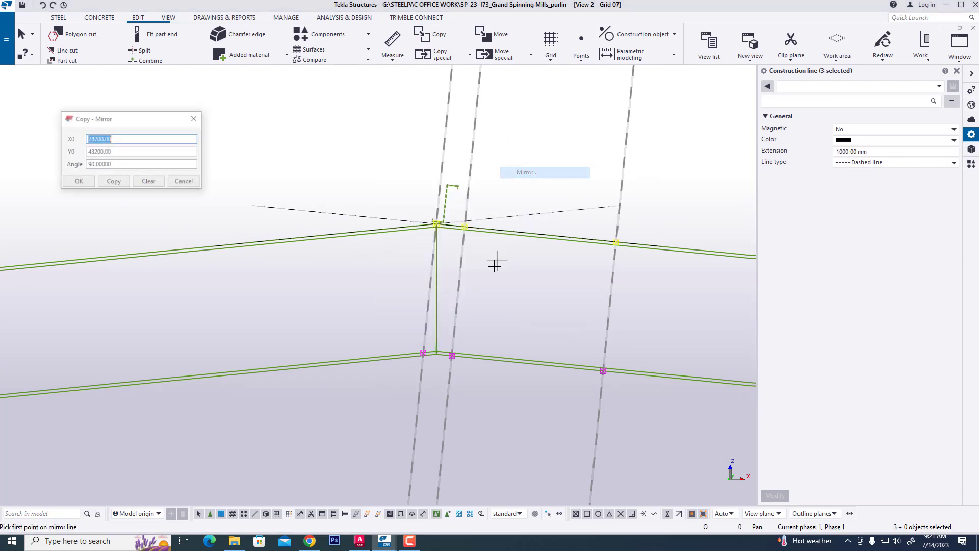
pyautogui.click(436, 330)
pyautogui.click(433, 129)
pyautogui.click(94, 165)
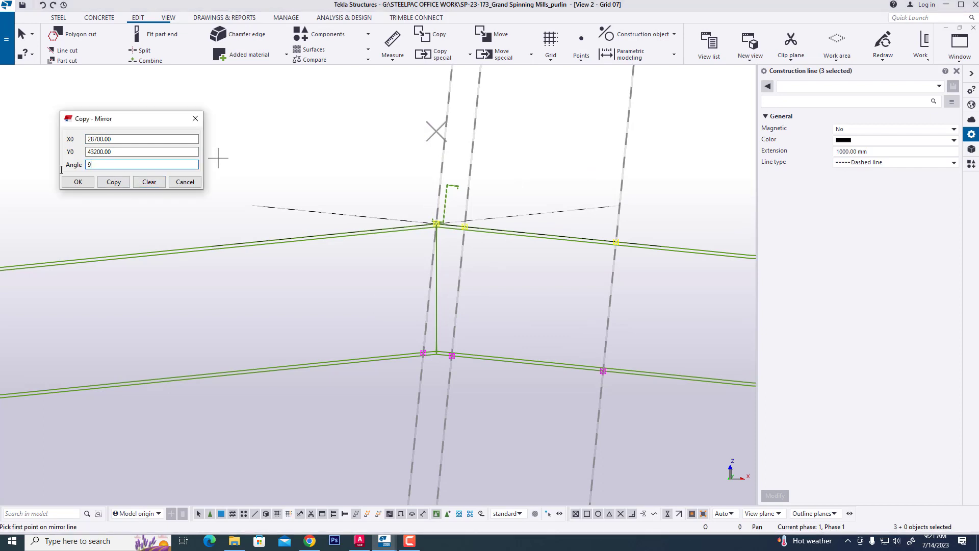
pyautogui.write('90')
pyautogui.click(113, 182)
pyautogui.click(195, 118)
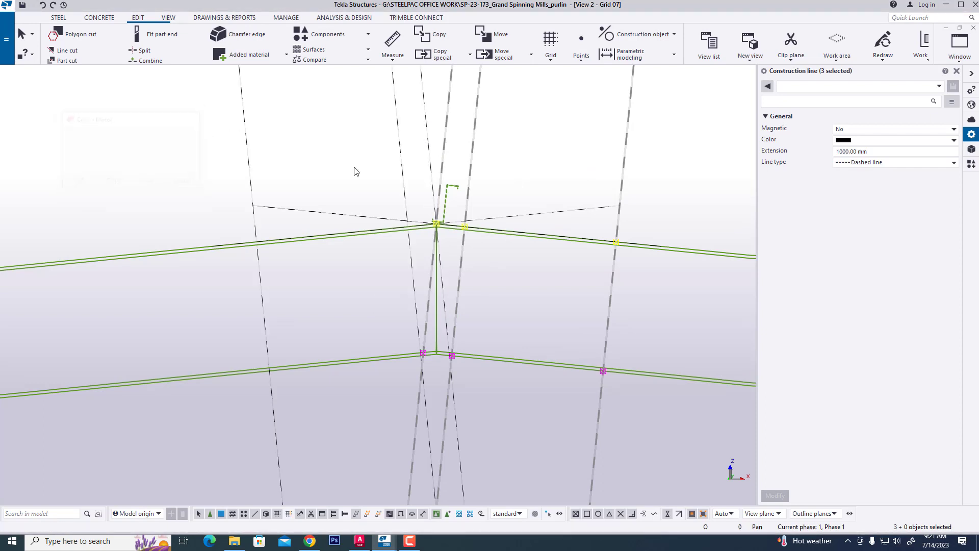
pyautogui.rightClick(501, 139)
pyautogui.click(548, 190)
# Move the purlin from its reference point to the 150 mm construction line on the rafter's top flange, without expanding the work area
pyautogui.scroll(5, 466, 200)
pyautogui.moveTo(470, 116); pyautogui.dragTo(431, 217)
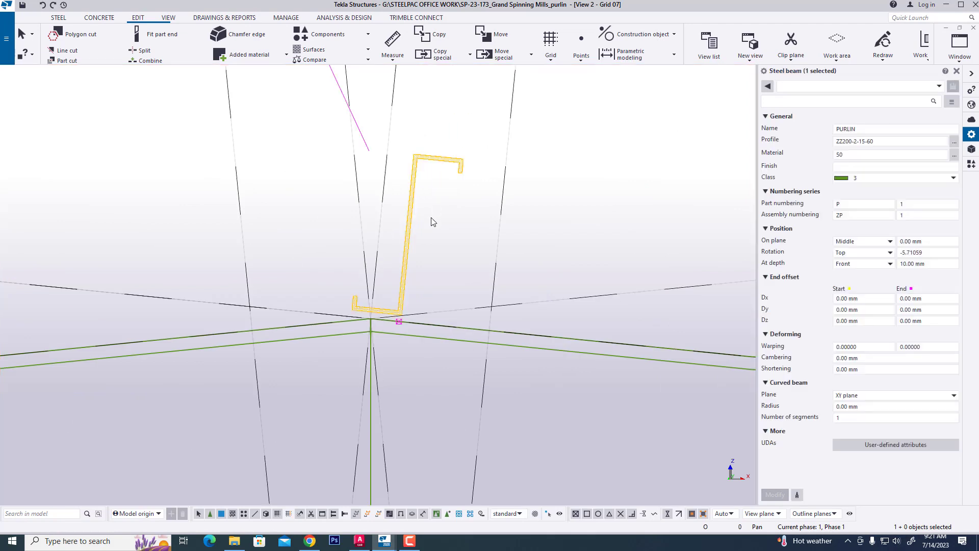
pyautogui.rightClick(408, 229)
pyautogui.click(433, 311)
pyautogui.scroll(2, 429, 320)
pyautogui.click(387, 319)
pyautogui.click(519, 333)
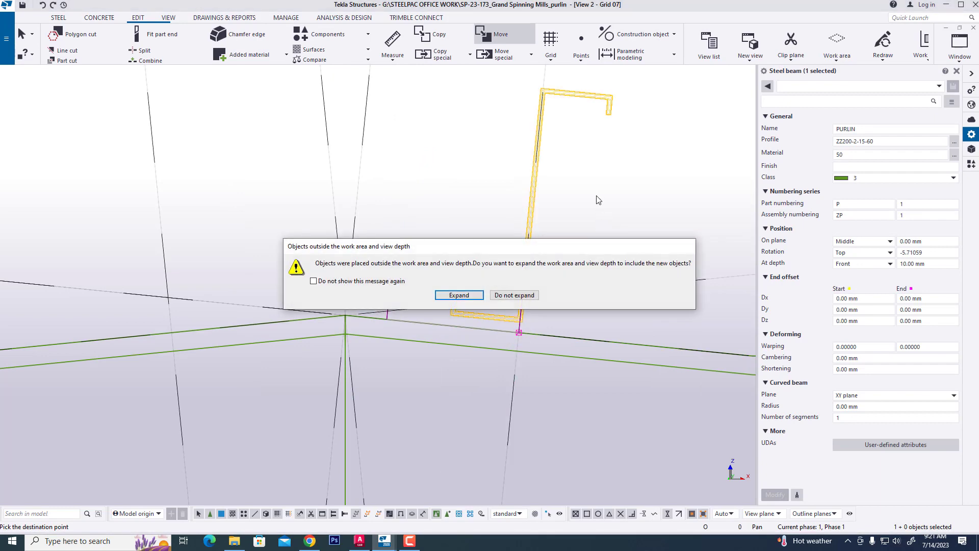
pyautogui.click(526, 295)
pyautogui.rightClick(477, 204)
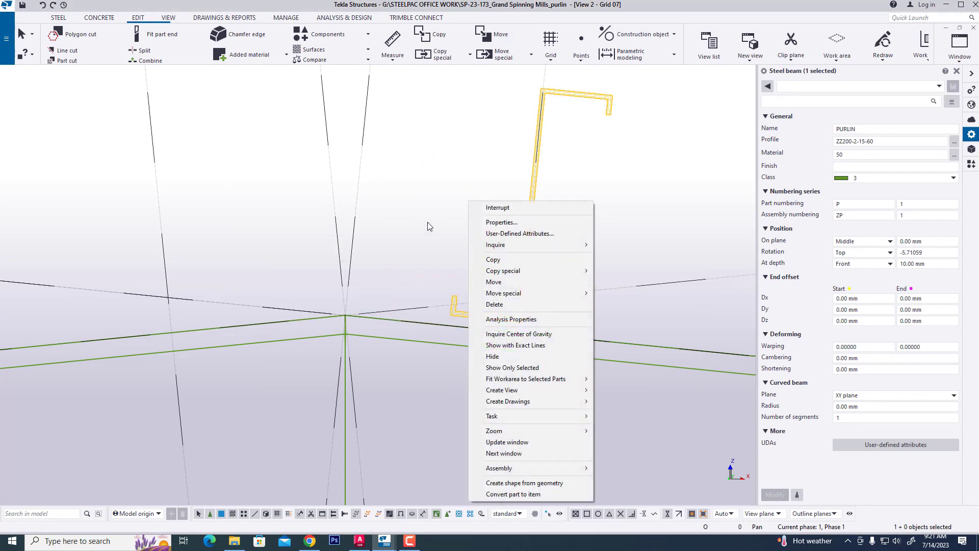
pyautogui.click(497, 242)
pyautogui.scroll(2, 569, 112)
pyautogui.scroll(-4, 531, 203)
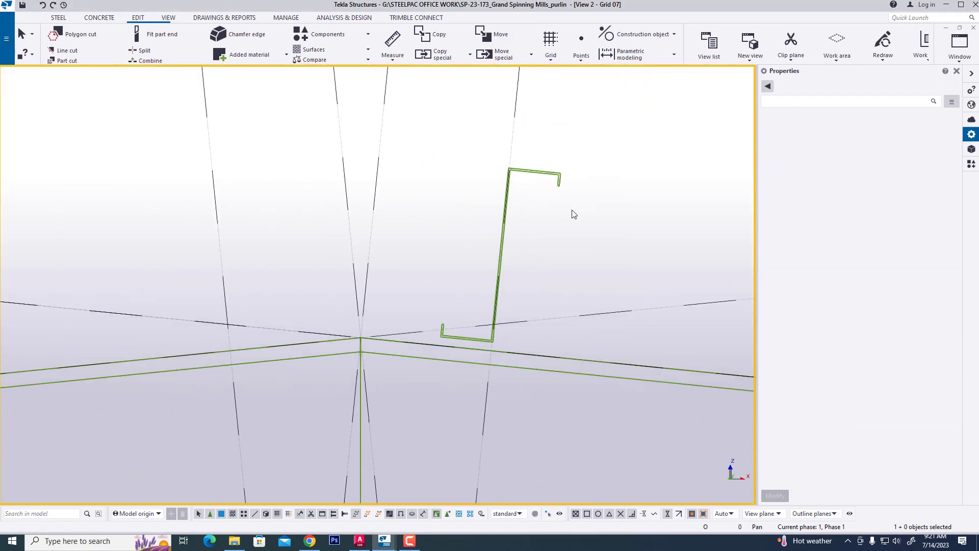
# In the 3D view, copy the ridge purlin into the adjacent bay, using the ends of grid lines 07 and 06 as origin and destination
pyautogui.click(959, 44)
pyautogui.click(924, 135)
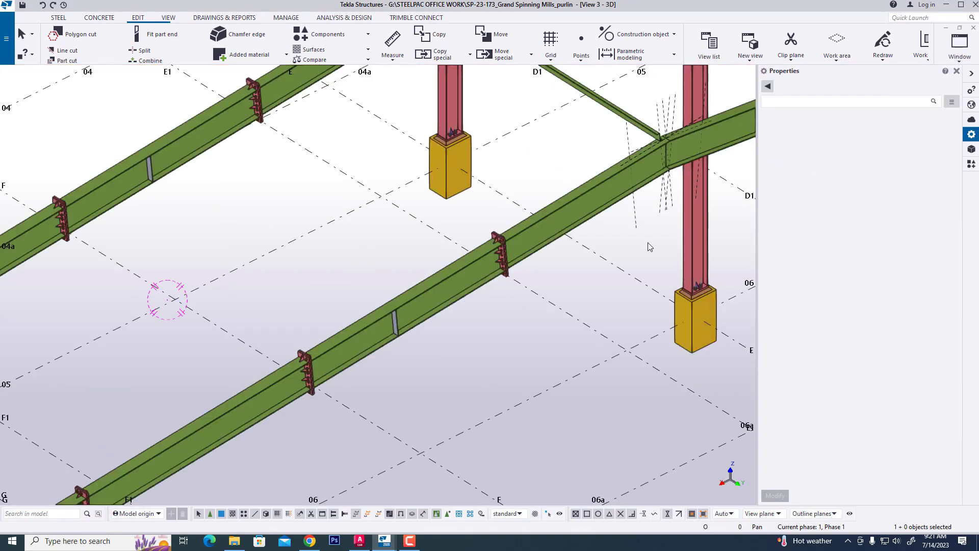
pyautogui.scroll(-2, 542, 256)
pyautogui.scroll(1, 543, 256)
pyautogui.scroll(-1, 545, 256)
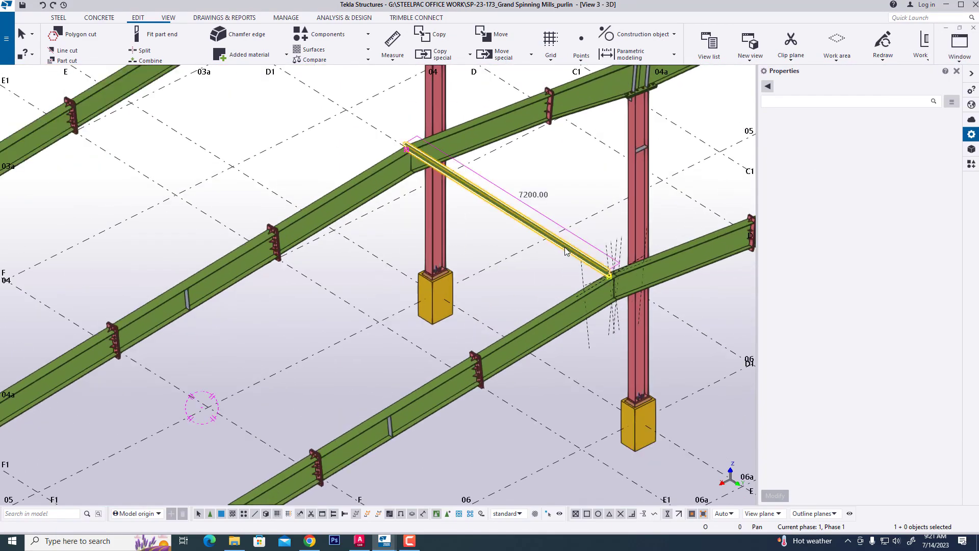
pyautogui.click(566, 251)
pyautogui.scroll(-1, 565, 251)
pyautogui.rightClick(335, 127)
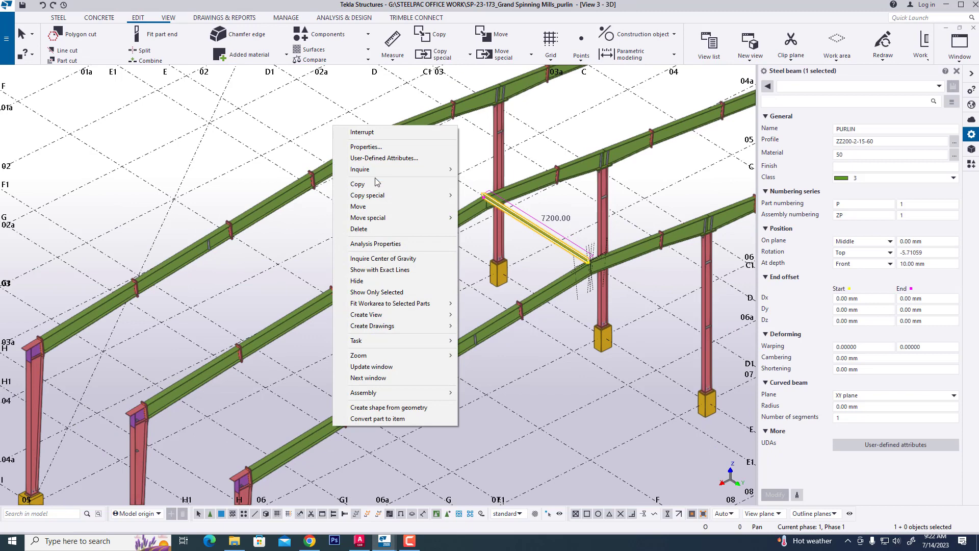
pyautogui.click(392, 181)
pyautogui.scroll(-1, 539, 332)
pyautogui.scroll(-1, 573, 330)
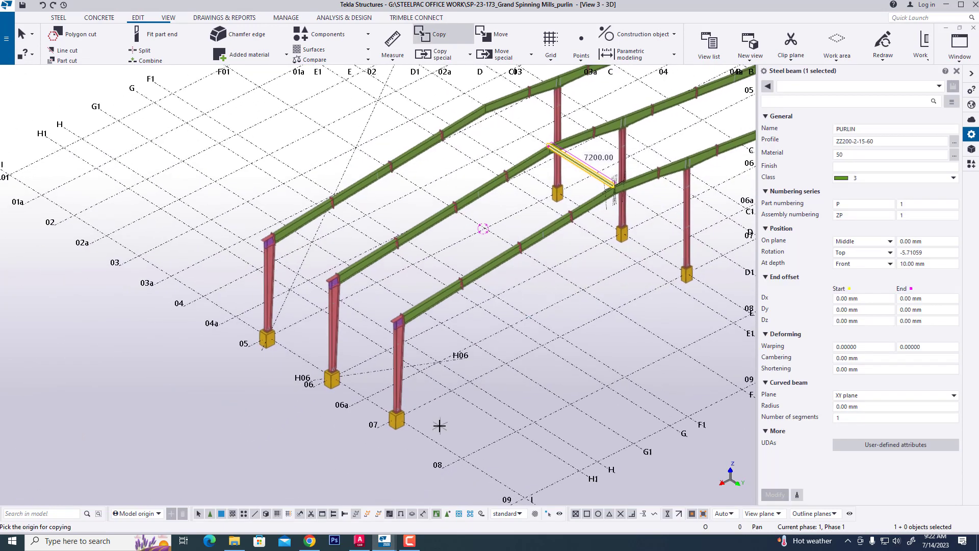
pyautogui.click(379, 429)
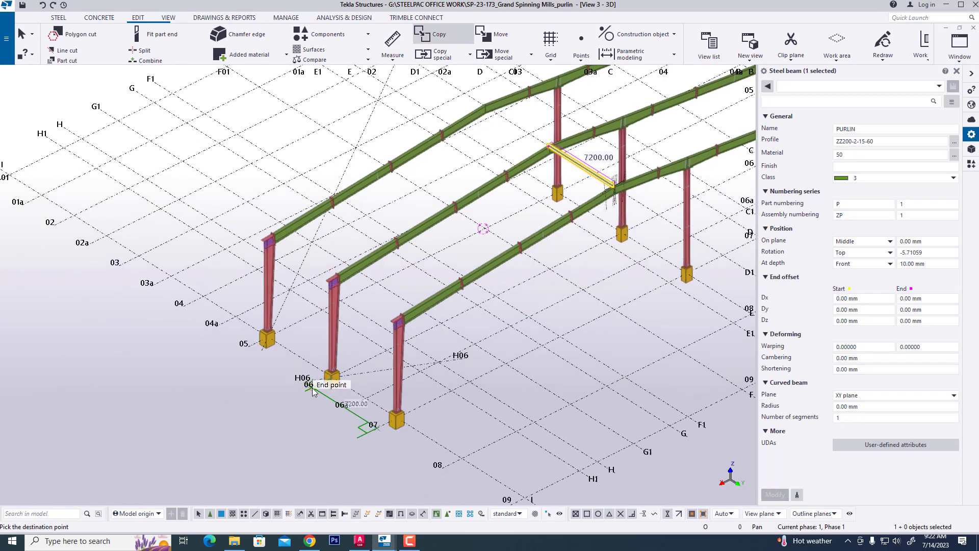
pyautogui.click(312, 390)
pyautogui.scroll(5, 482, 230)
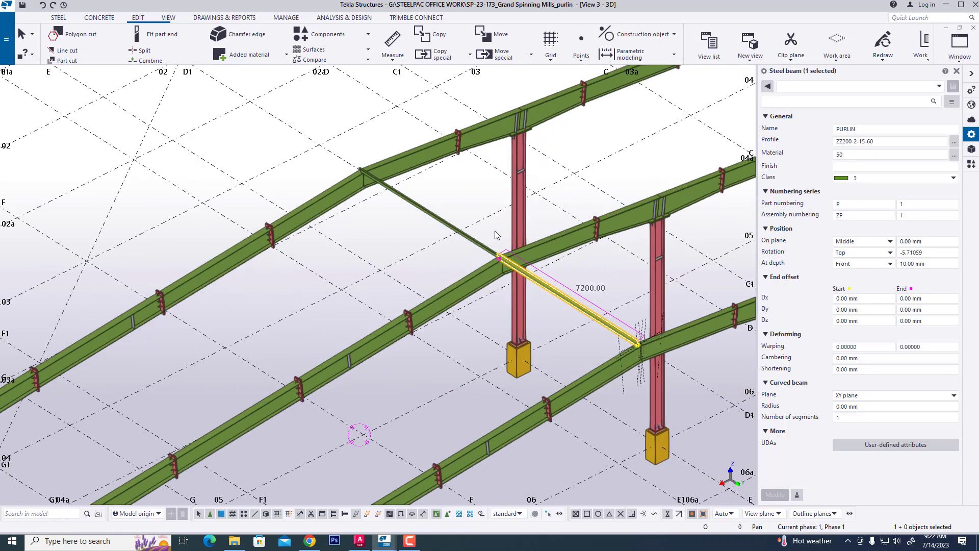
pyautogui.rightClick(479, 230)
pyautogui.click(510, 282)
# Redraw the 3D view at the purlin joint over the rafter and start the Cold rolled overlap (1) component by searching for 1
pyautogui.scroll(4, 510, 290)
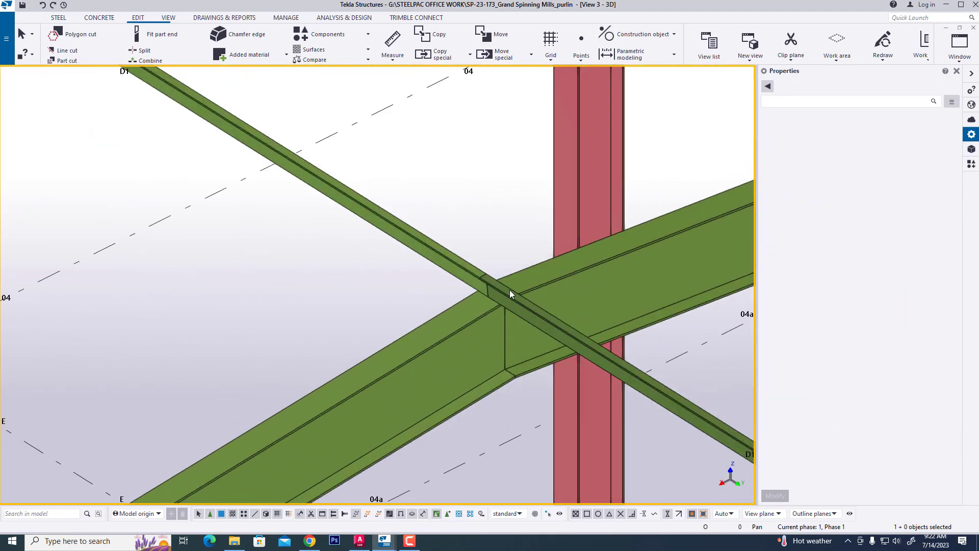
pyautogui.scroll(-1, 400, 334)
pyautogui.rightClick(451, 204)
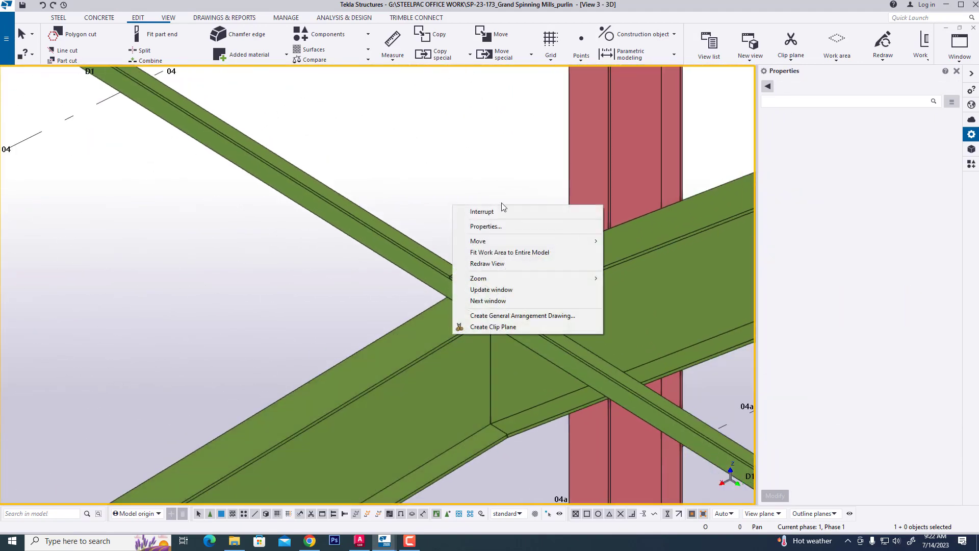
pyautogui.click(512, 268)
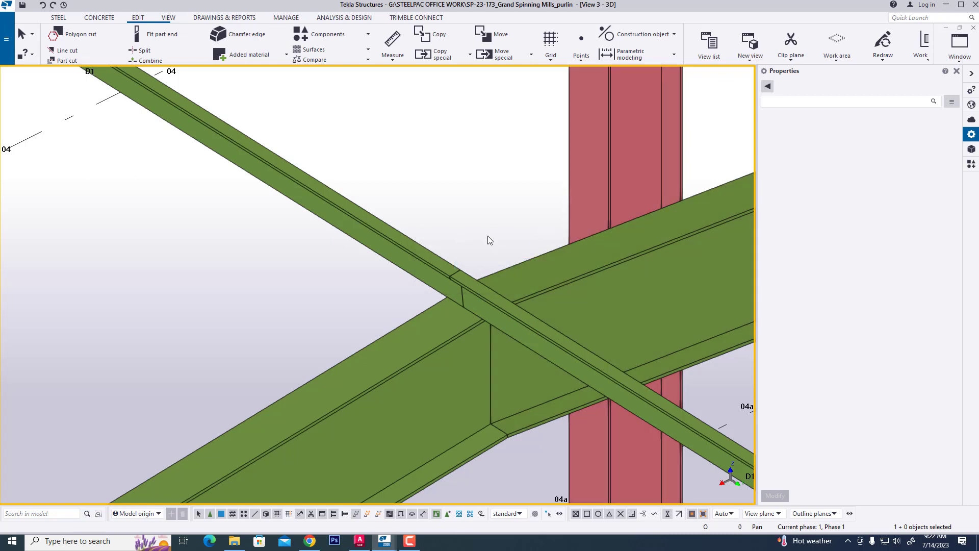
pyautogui.click(972, 166)
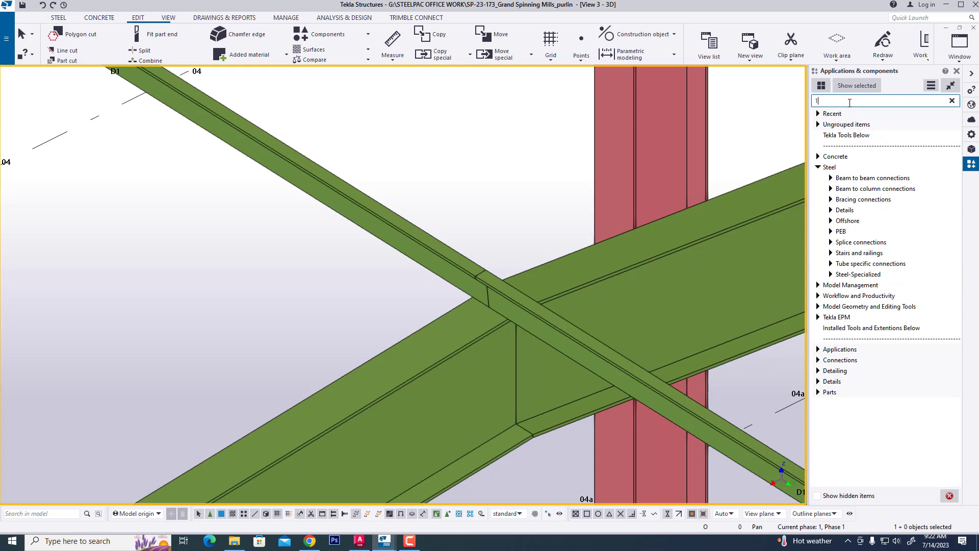
pyautogui.write('1')
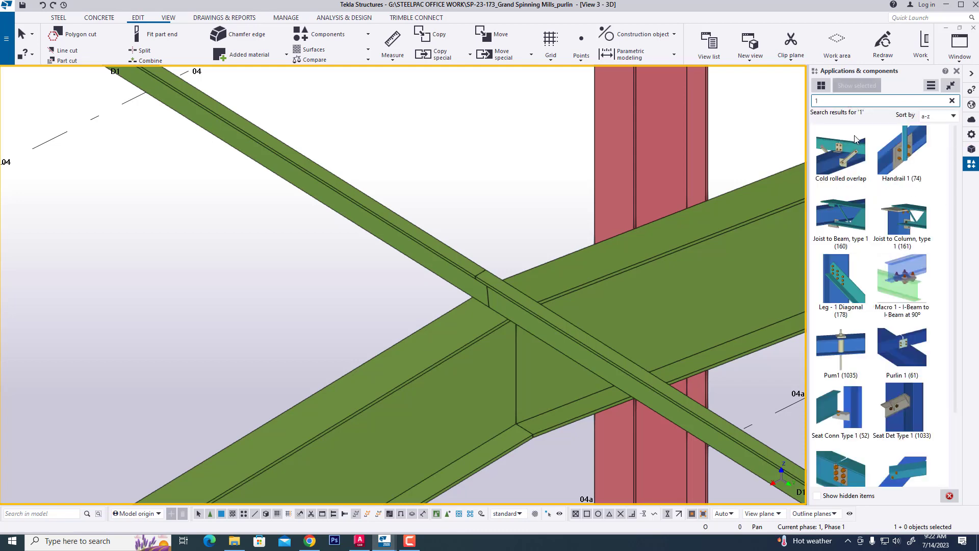
pyautogui.click(855, 155)
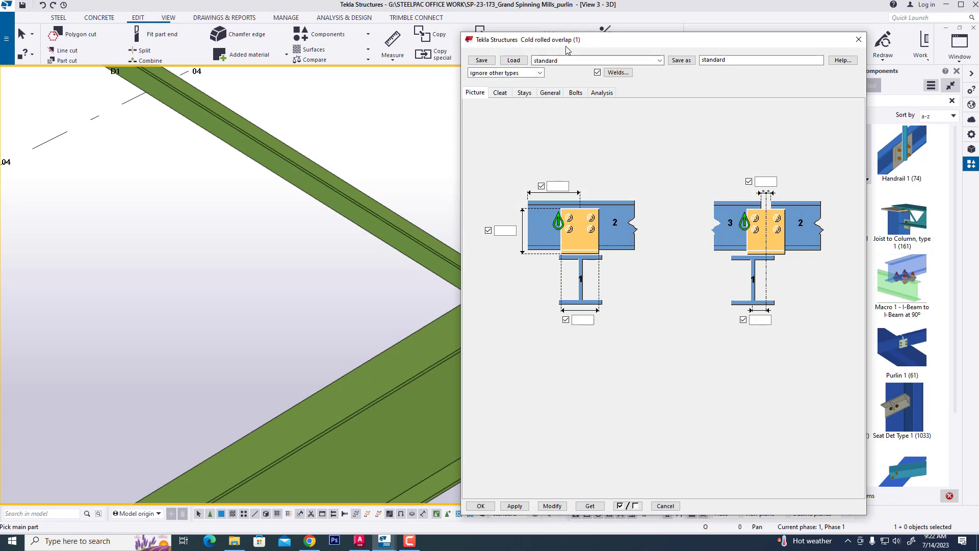
# Apply the Cold rolled overlap connection with the rafter as main part and the two meeting purlins as secondary parts, then close its settings
pyautogui.moveTo(566, 49); pyautogui.dragTo(740, 87)
pyautogui.scroll(3, 245, 316)
pyautogui.click(310, 323)
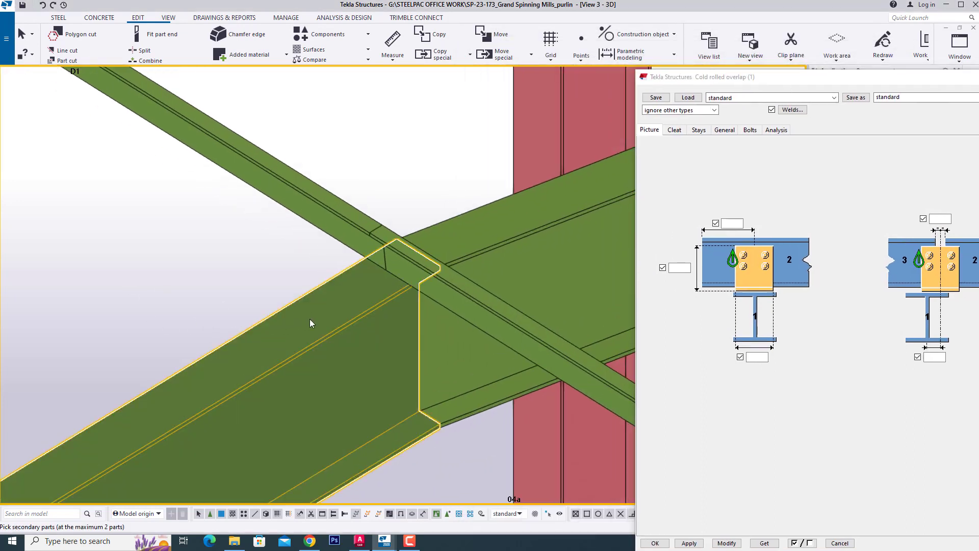
pyautogui.click(459, 293)
pyautogui.click(322, 202)
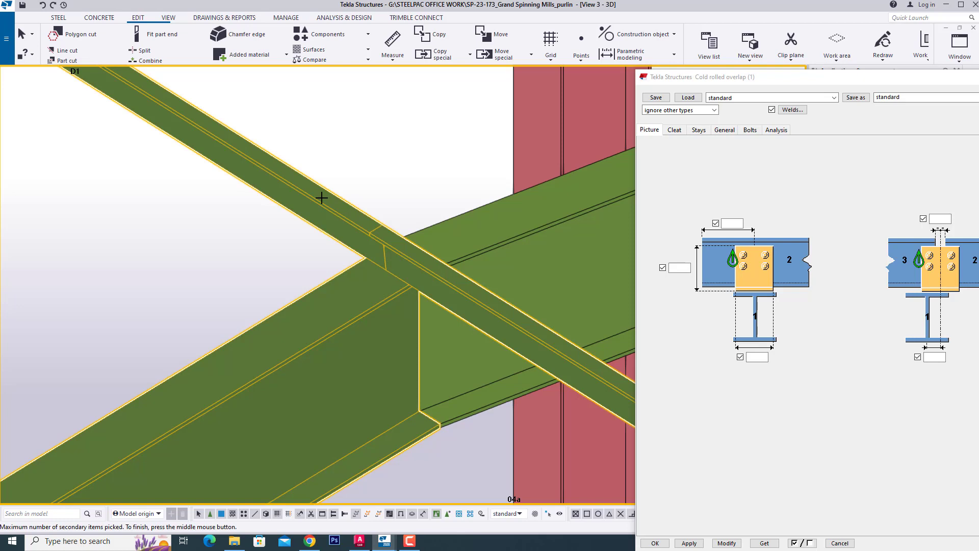
pyautogui.middleClick(321, 198)
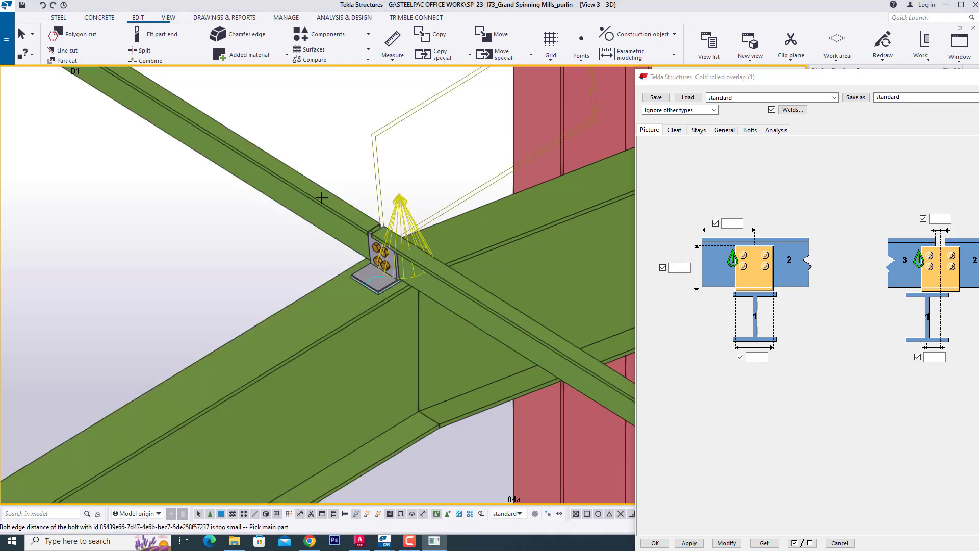
pyautogui.rightClick(244, 228)
pyautogui.click(270, 235)
pyautogui.scroll(3, 426, 279)
pyautogui.scroll(3, 426, 279)
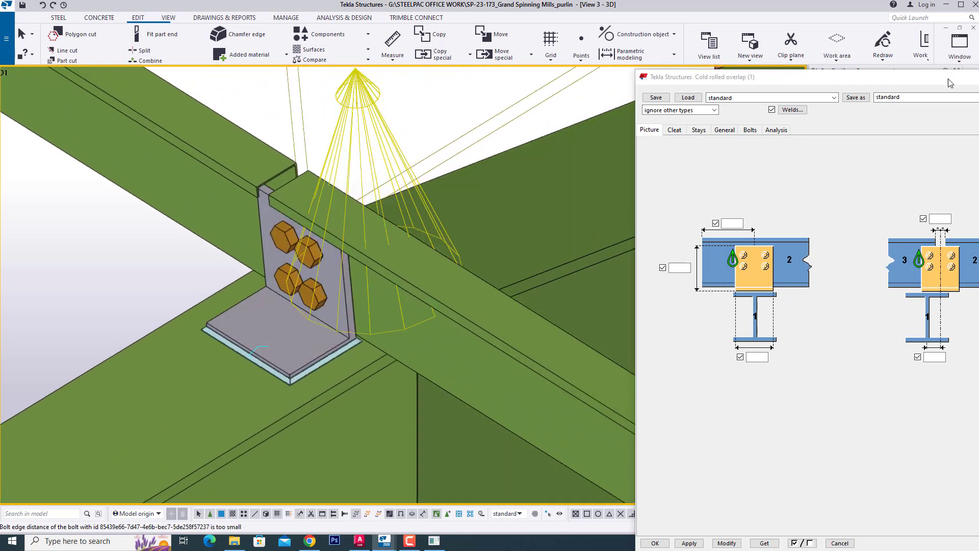
pyautogui.moveTo(882, 82); pyautogui.dragTo(537, 98)
pyautogui.click(688, 94)
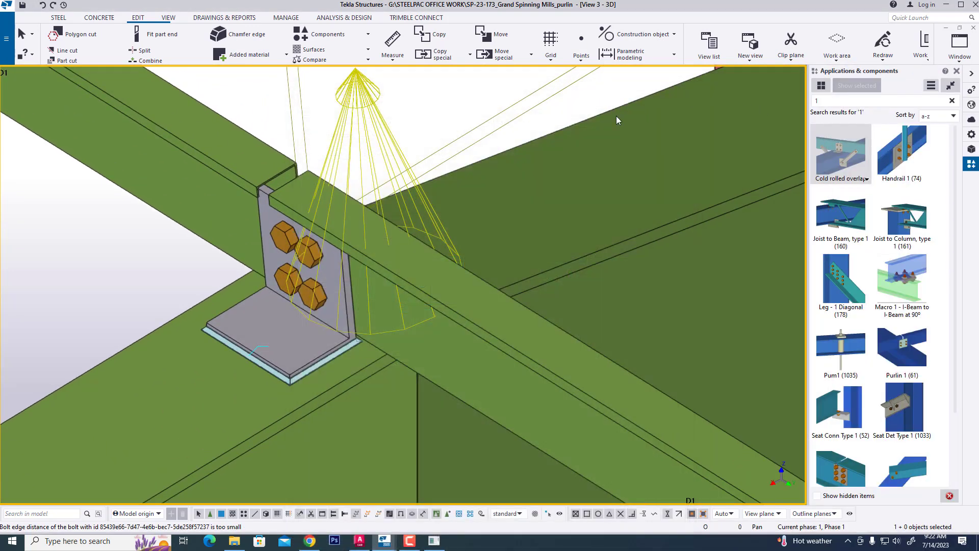
# Switch to AutoCAD and examine the purlin cleats and their bolts at the rafter ridge in the approval drawing's frame section
pyautogui.scroll(-2, 430, 265)
pyautogui.scroll(-2, 448, 206)
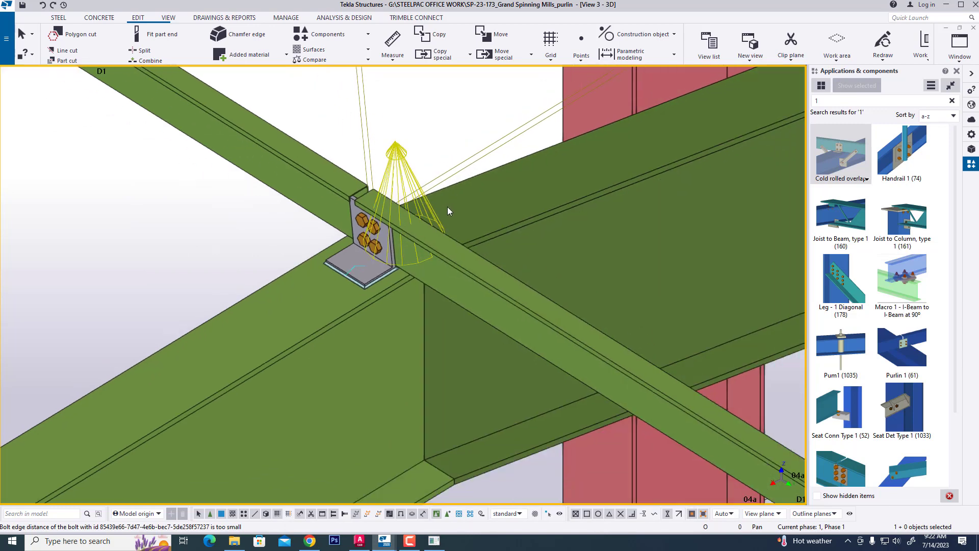
pyautogui.scroll(2, 317, 261)
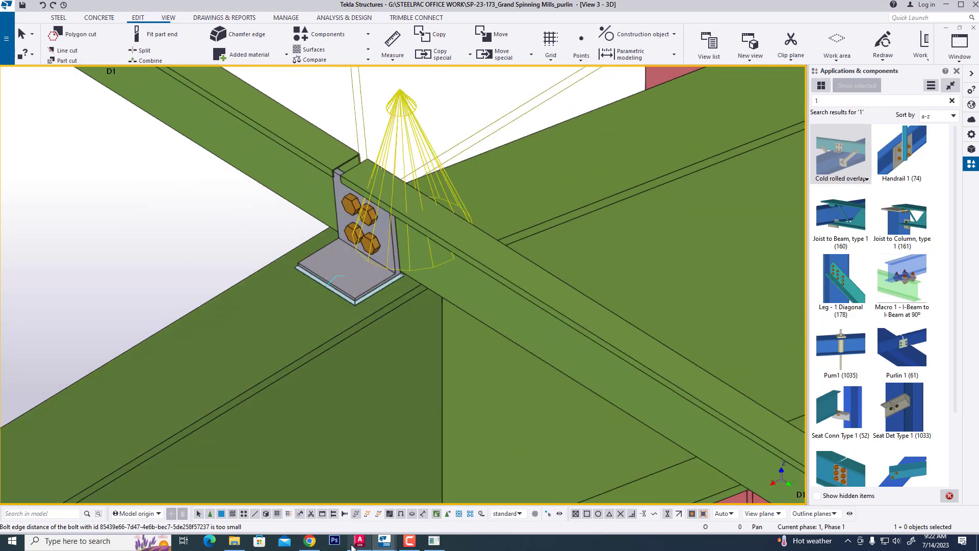
pyautogui.click(360, 541)
pyautogui.scroll(-5, 413, 328)
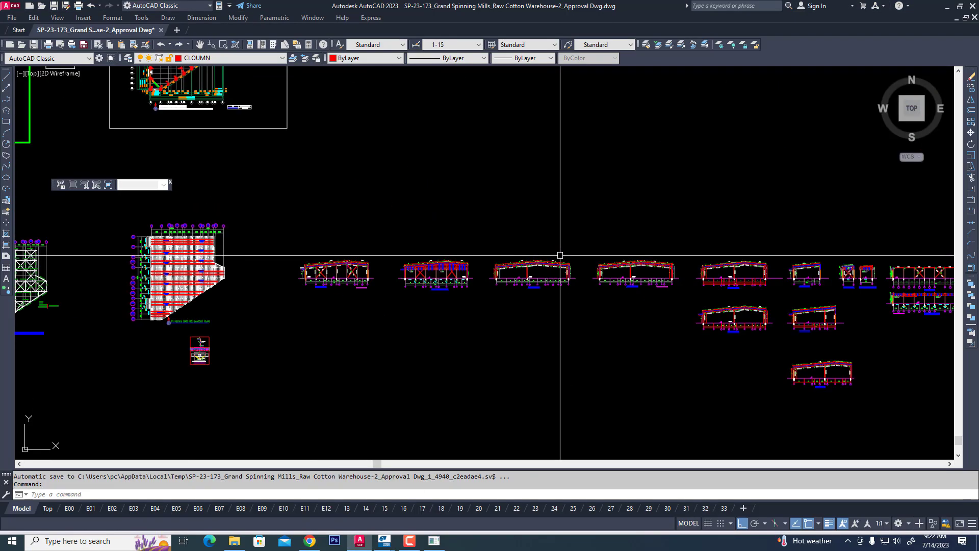
pyautogui.scroll(10, 560, 255)
pyautogui.scroll(-5, 564, 284)
pyautogui.scroll(5, 452, 258)
pyautogui.scroll(8, 382, 208)
pyautogui.scroll(-2, 441, 319)
pyautogui.scroll(2, 411, 263)
pyautogui.scroll(5, 411, 263)
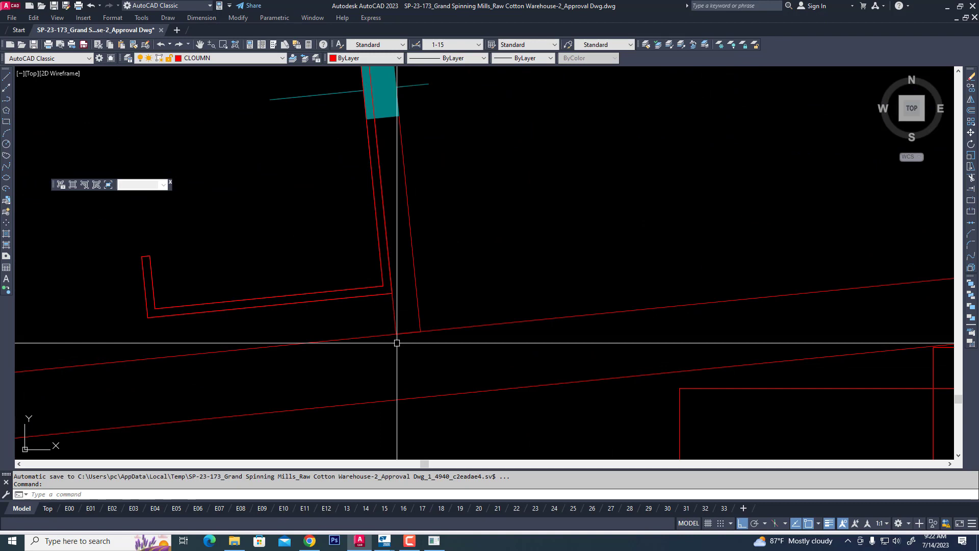
pyautogui.scroll(-5, 397, 343)
pyautogui.scroll(3, 448, 326)
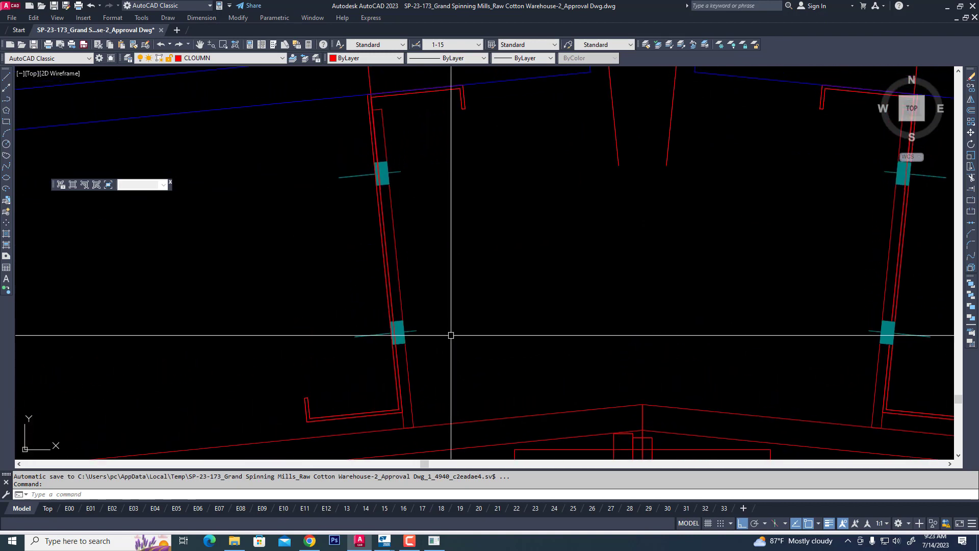
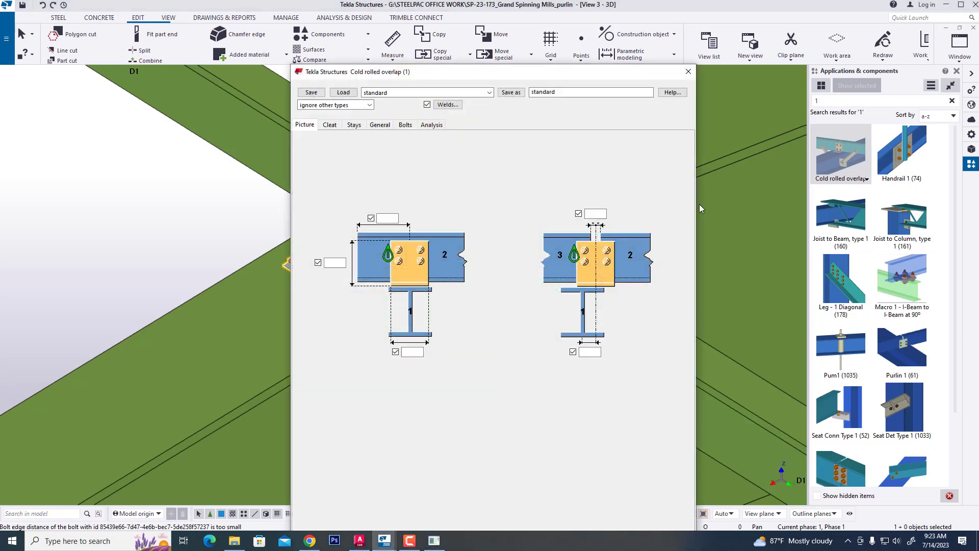
# In the overlap connection's settings in Tekla Structures, set the cleat profile to a PL plate 190 mm high and 6 mm wide
pyautogui.moveTo(484, 71); pyautogui.dragTo(700, 58)
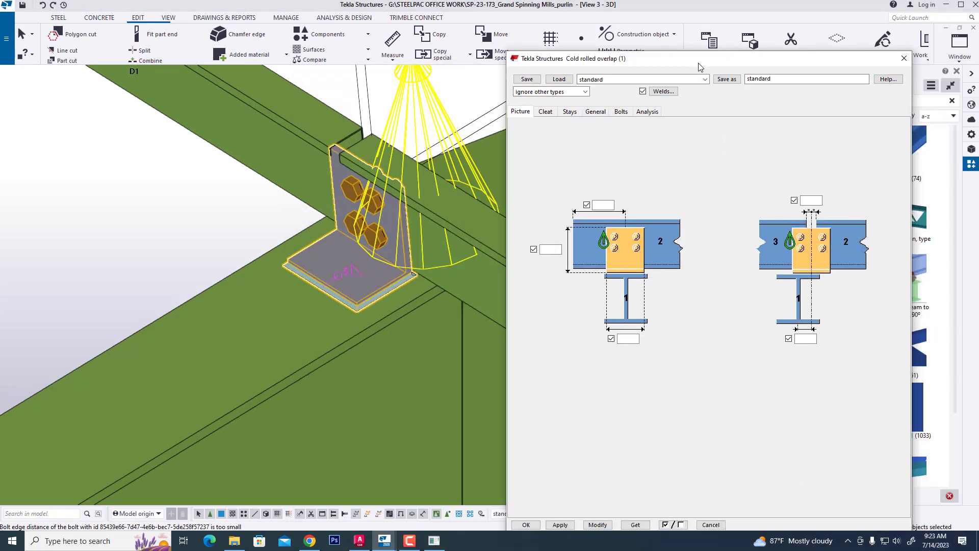
pyautogui.click(544, 111)
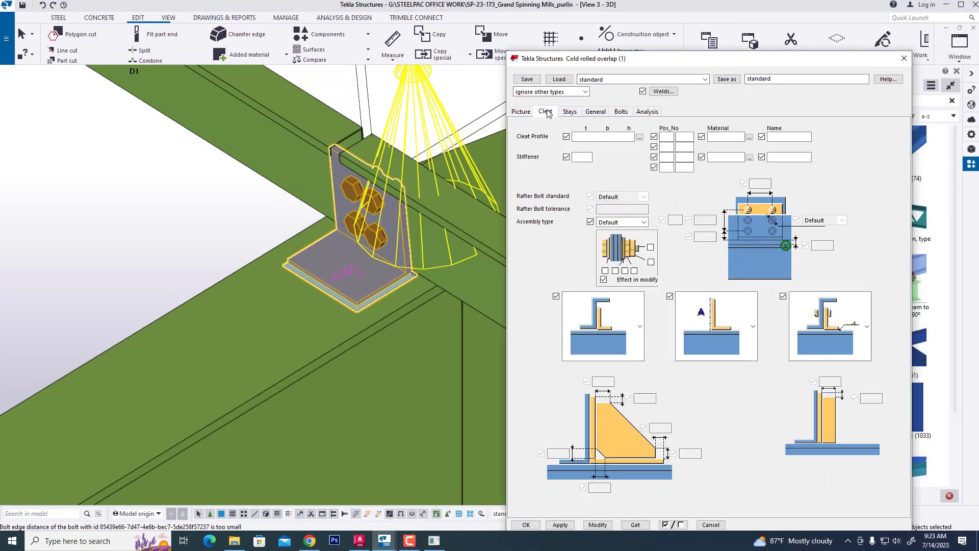
pyautogui.click(640, 137)
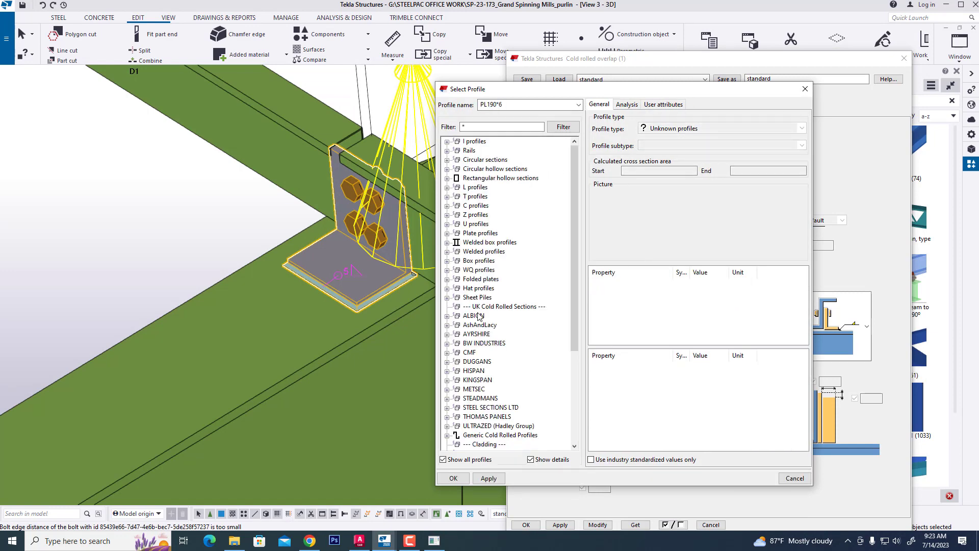
pyautogui.click(447, 233)
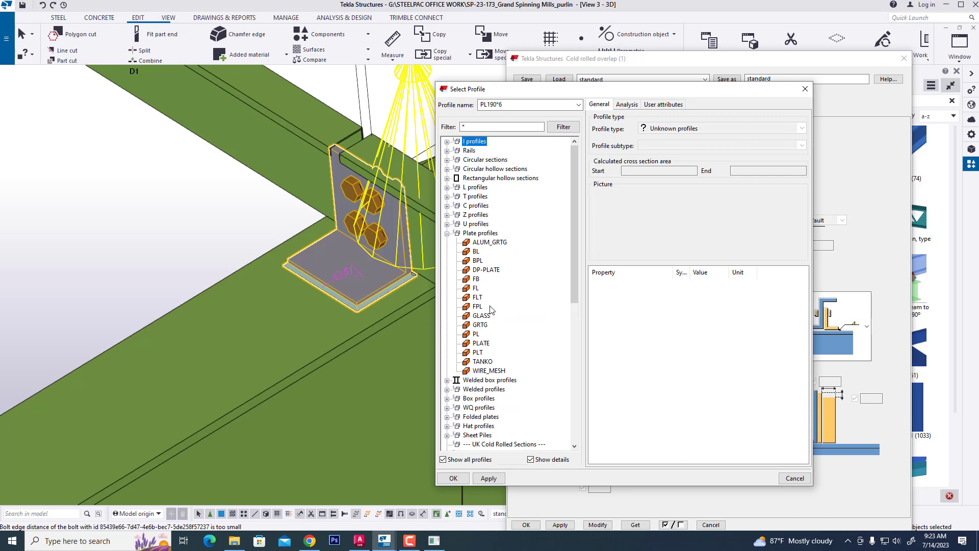
pyautogui.click(476, 334)
pyautogui.click(627, 284)
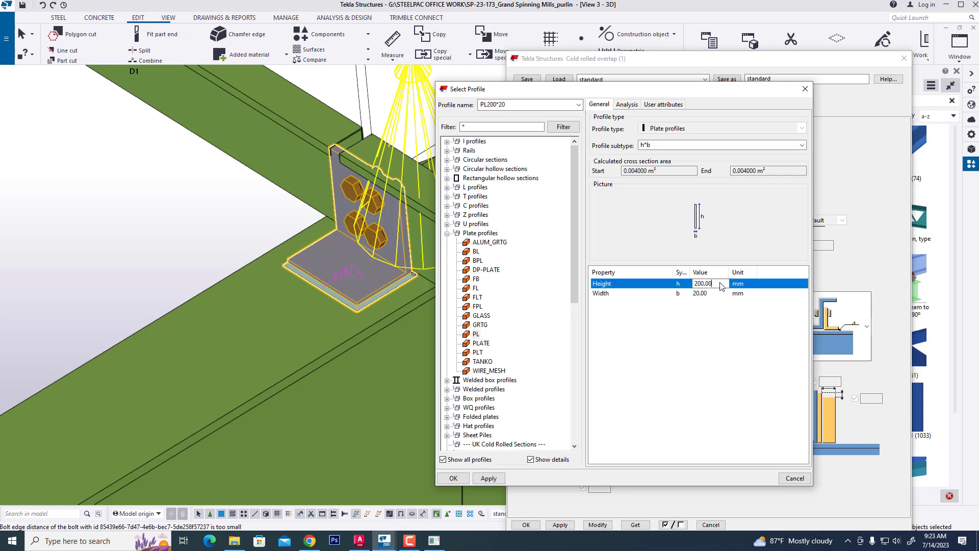
pyautogui.write('190')
pyautogui.click(678, 294)
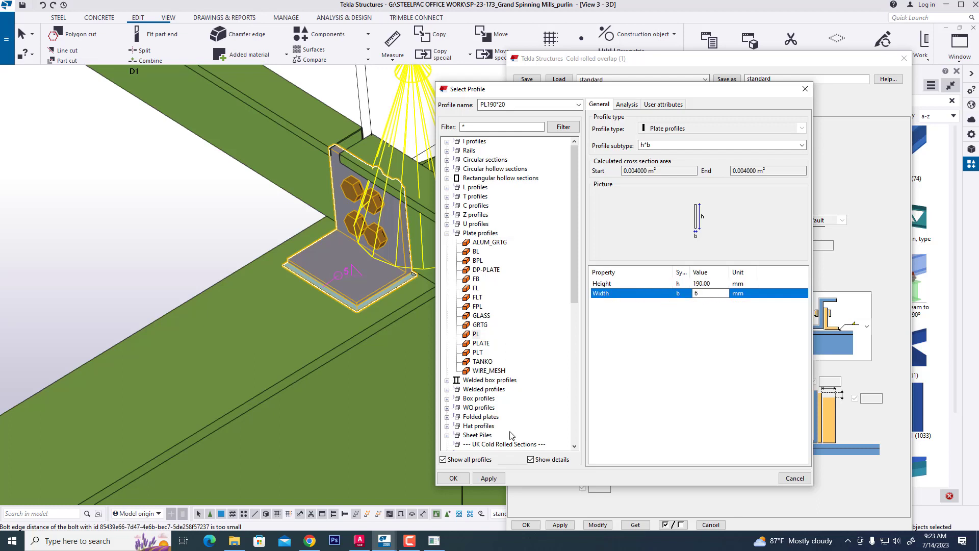
pyautogui.click(453, 477)
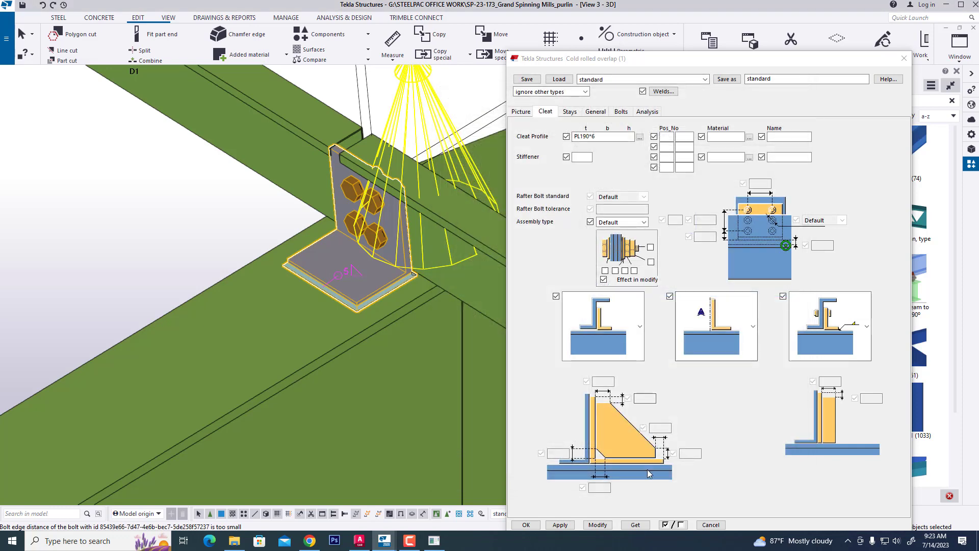
# Set the stay profile to an L50*50*5 angle and update the selected connection with the new cleat and stay profiles
pyautogui.click(570, 111)
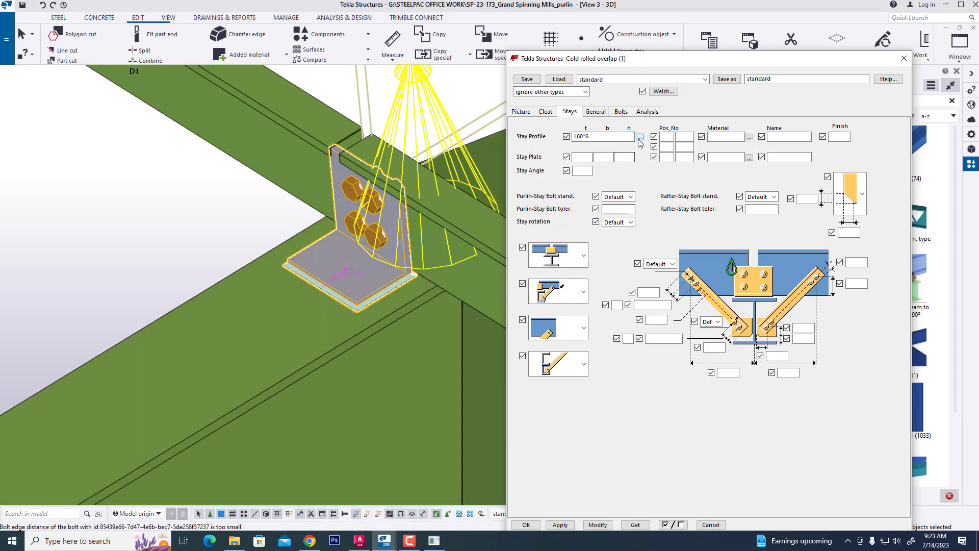
pyautogui.click(639, 138)
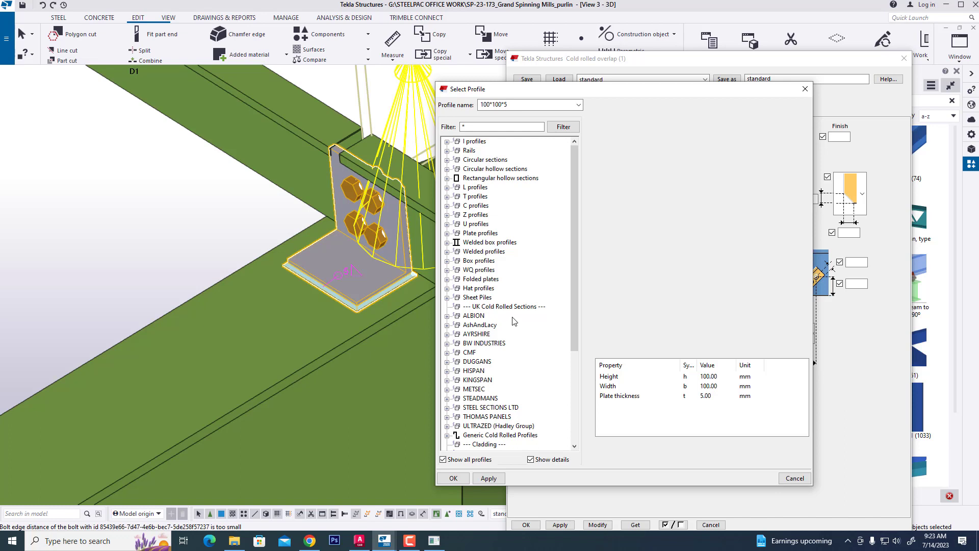
pyautogui.click(447, 187)
pyautogui.click(472, 233)
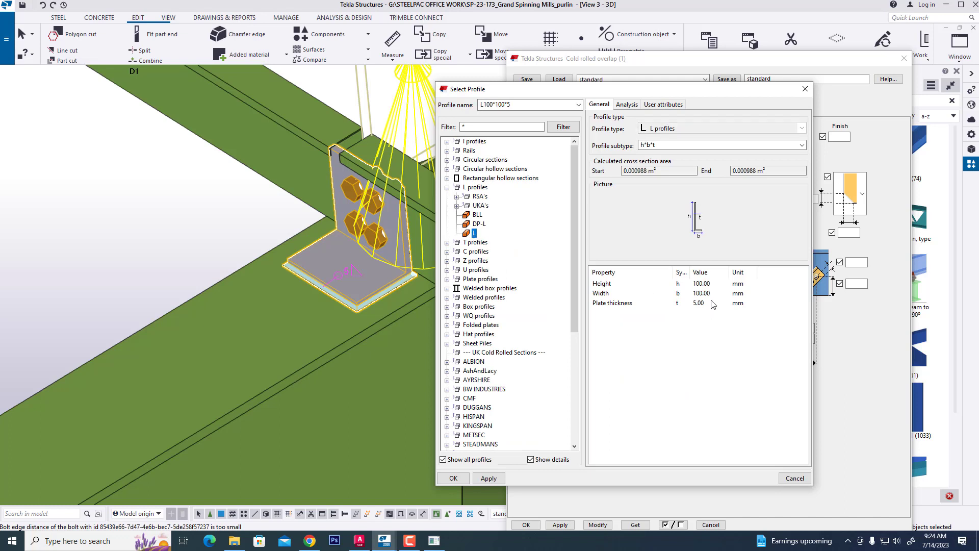
pyautogui.click(701, 283)
pyautogui.write('5')
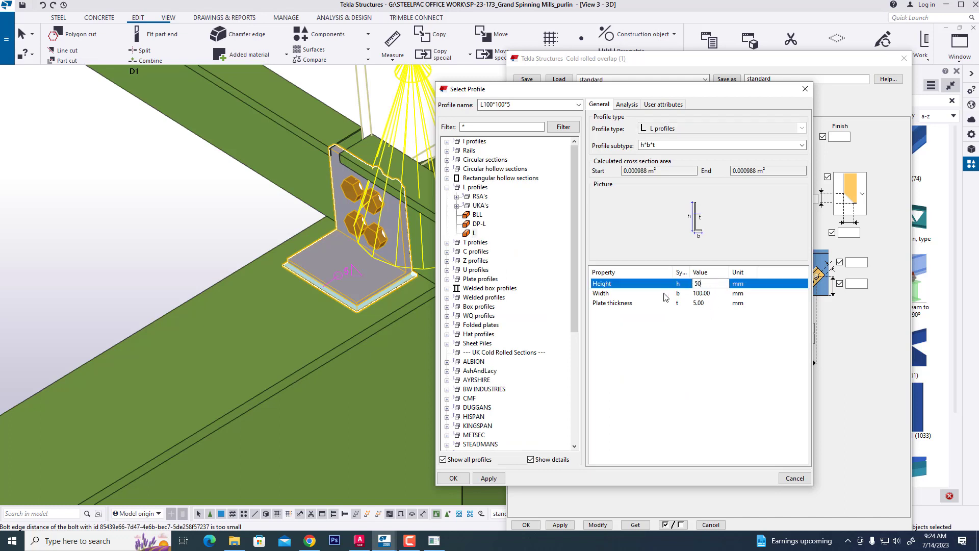
pyautogui.write('0')
pyautogui.click(722, 294)
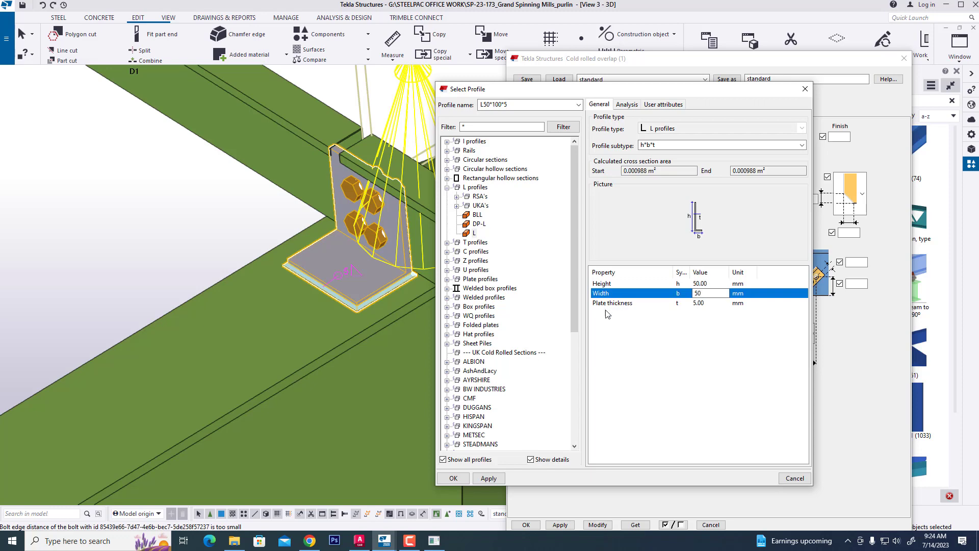
pyautogui.click(453, 477)
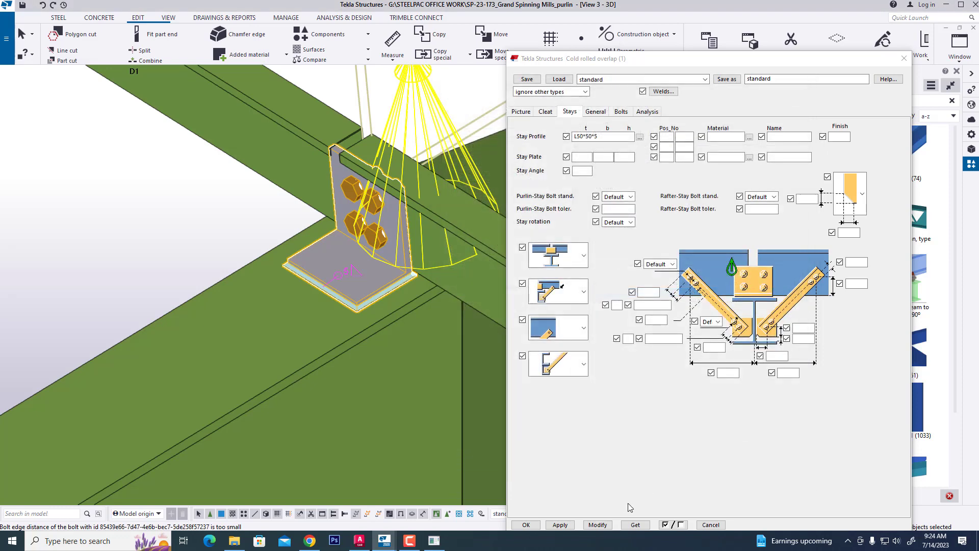
pyautogui.click(611, 525)
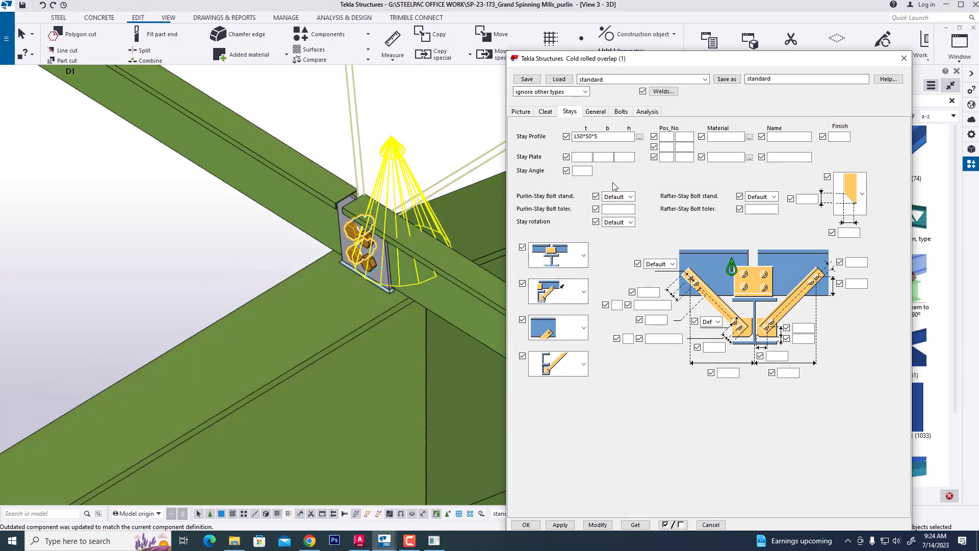
# Set the connection's bolts to diameter 12, standard 8.8XOX and a tolerance of 2 mm
pyautogui.click(595, 112)
pyautogui.click(620, 112)
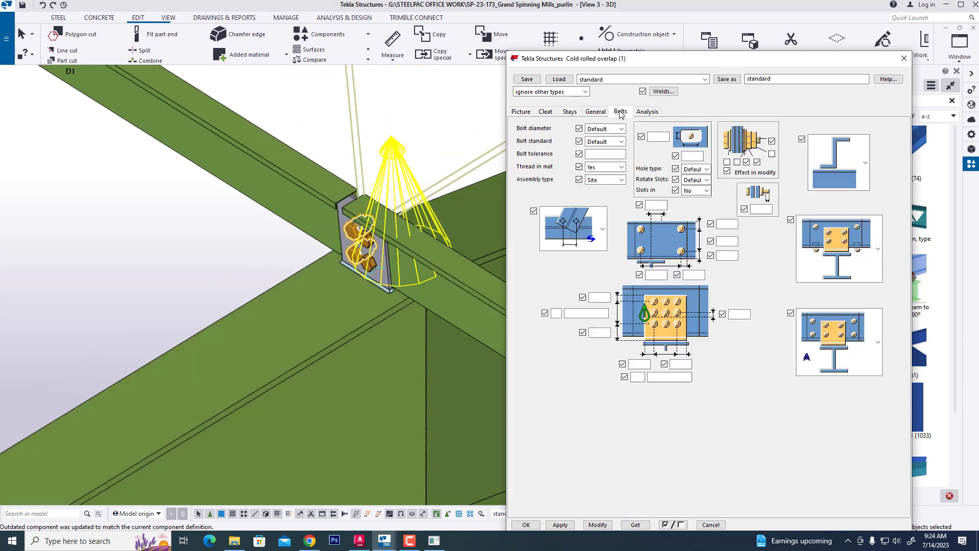
pyautogui.click(604, 129)
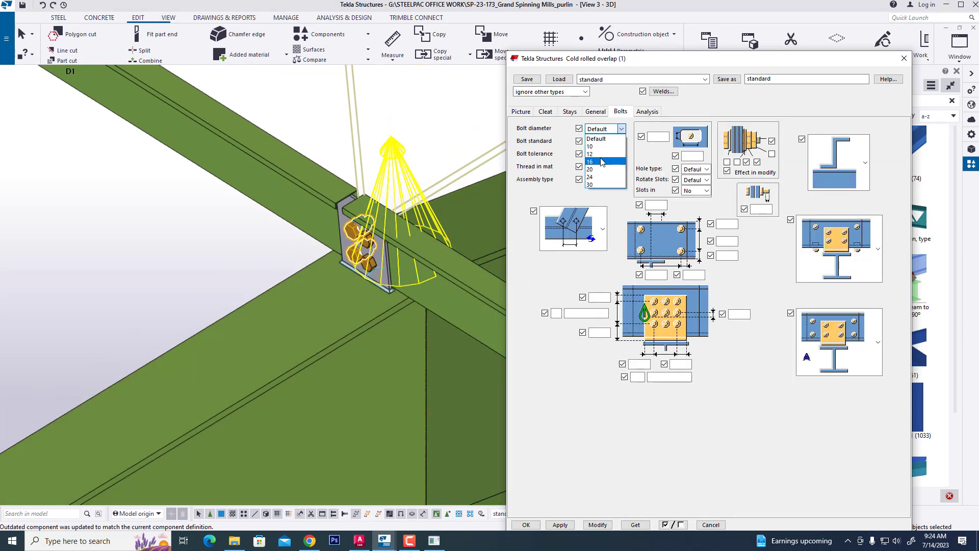
pyautogui.click(602, 154)
pyautogui.click(604, 141)
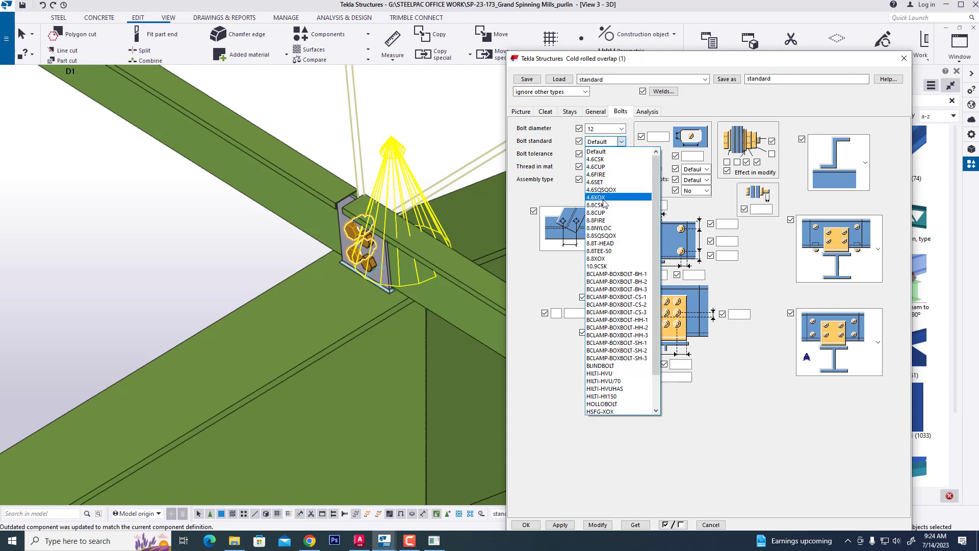
pyautogui.click(596, 259)
pyautogui.click(602, 154)
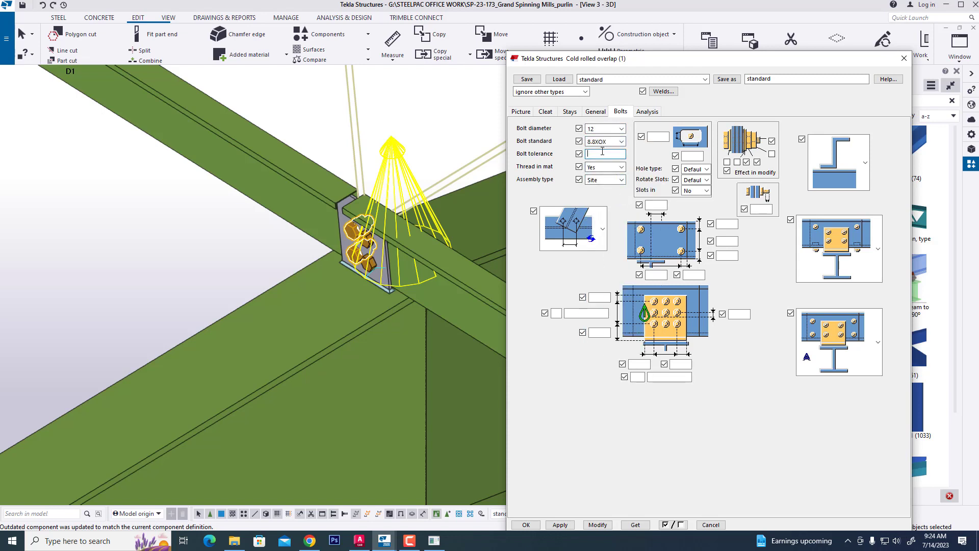
pyautogui.write('2')
# Define the cleat bolt group as 2 rows spaced 100 mm and 2 columns spaced 80 mm, with 30 mm edge distances on both sides
pyautogui.click(642, 378)
pyautogui.click(555, 313)
pyautogui.write('2')
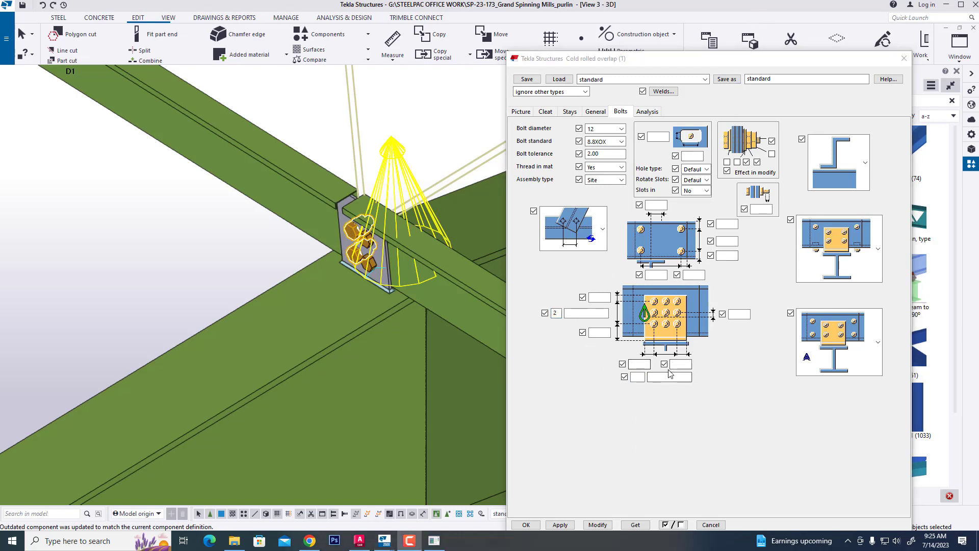
pyautogui.click(641, 377)
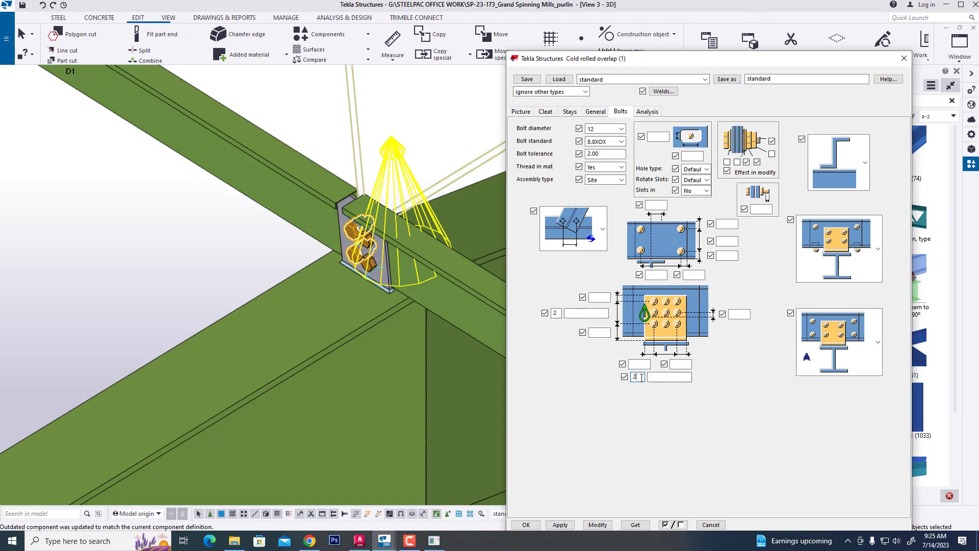
pyautogui.click(664, 377)
pyautogui.write('80')
pyautogui.click(647, 363)
pyautogui.click(682, 364)
pyautogui.write('30')
pyautogui.click(592, 314)
# Set the purlin lap bolts to 50, 100 and 50 mm vertical distances, 35 mm end distance and 0 offset, and the cleat bolts' vertical offset to 0
pyautogui.click(729, 241)
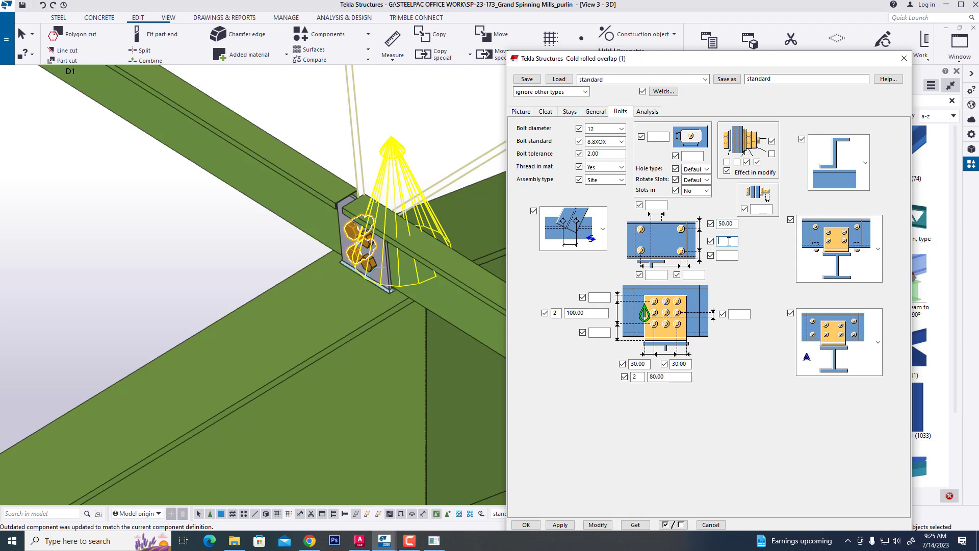
pyautogui.write('100')
pyautogui.click(731, 256)
pyautogui.click(686, 275)
pyautogui.click(658, 206)
pyautogui.click(745, 315)
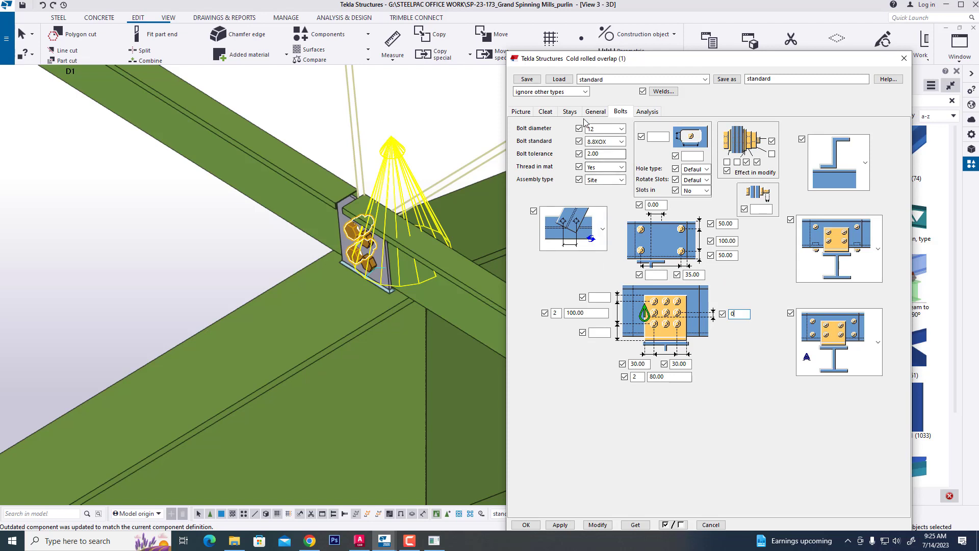
pyautogui.click(567, 113)
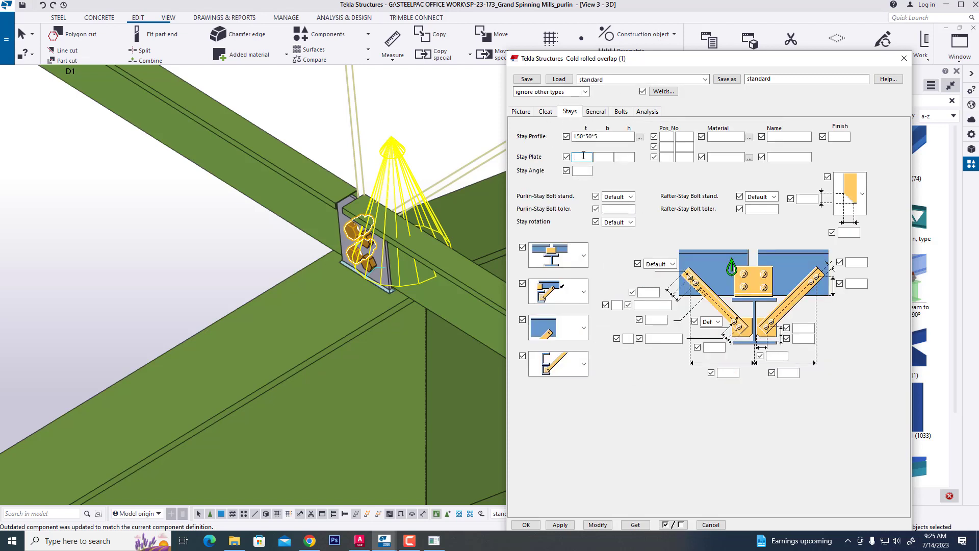
pyautogui.click(620, 111)
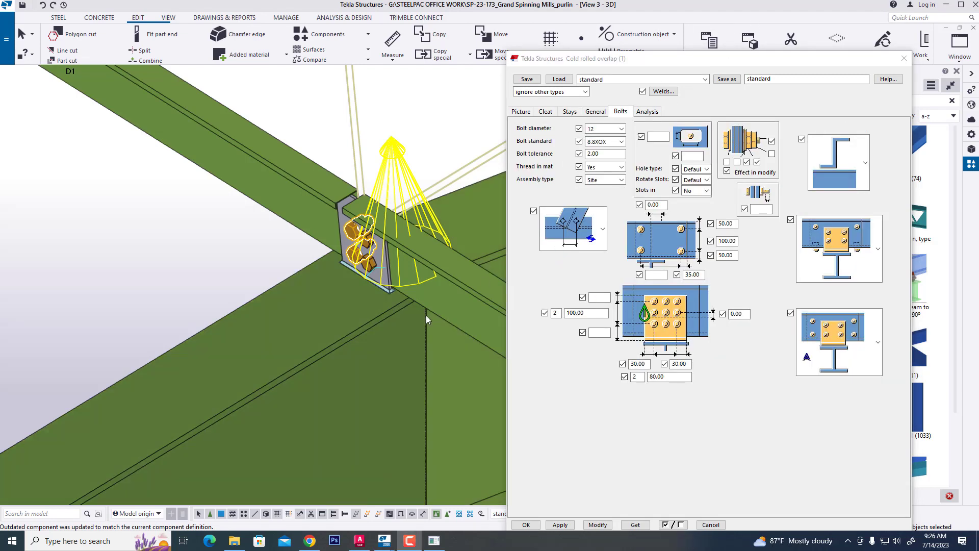
# Switch to AutoCAD and examine the flange brace with continuous lap detail for the lap length, bolt distances, brace size and bolt type
pyautogui.scroll(-2, 427, 315)
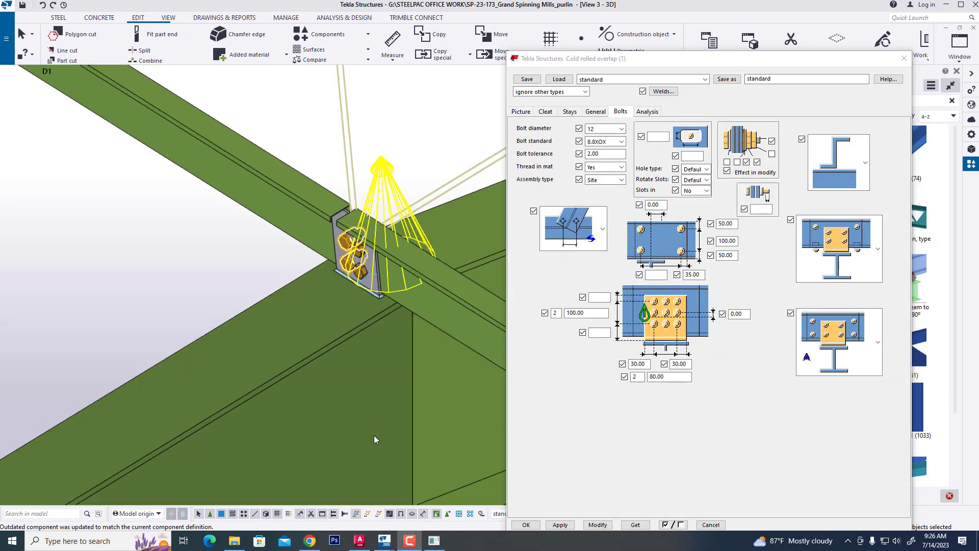
pyautogui.click(359, 539)
pyautogui.scroll(-6, 366, 332)
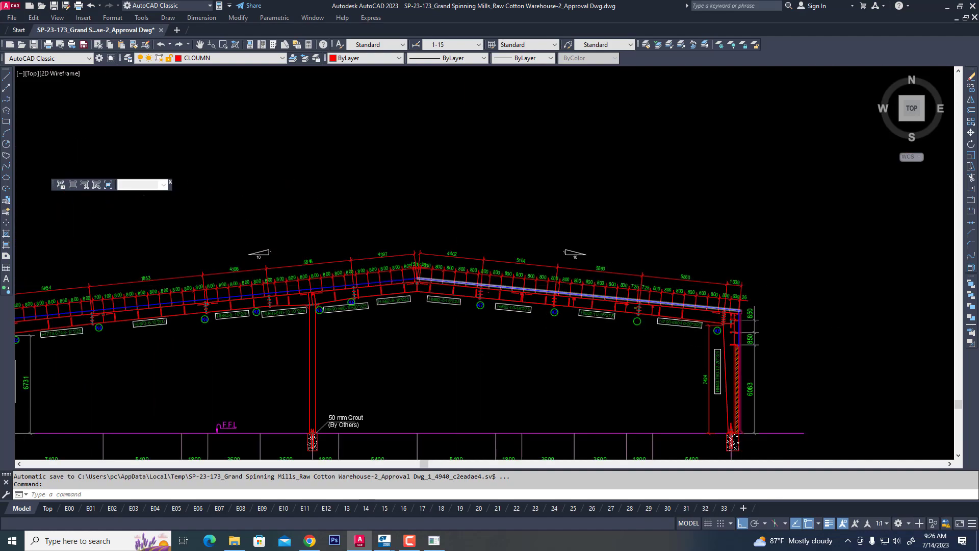
pyautogui.scroll(5, 400, 300)
pyautogui.scroll(4, 365, 314)
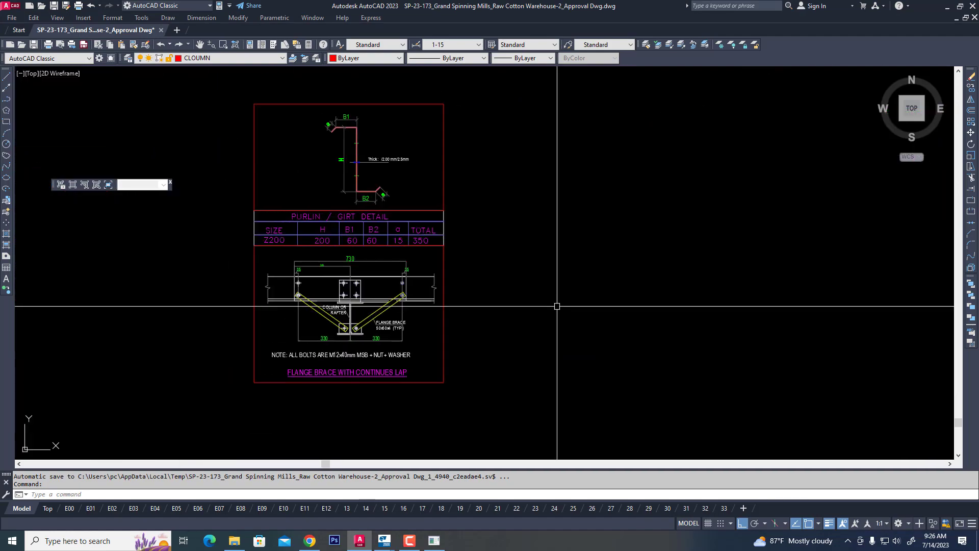
pyautogui.scroll(-5, 365, 314)
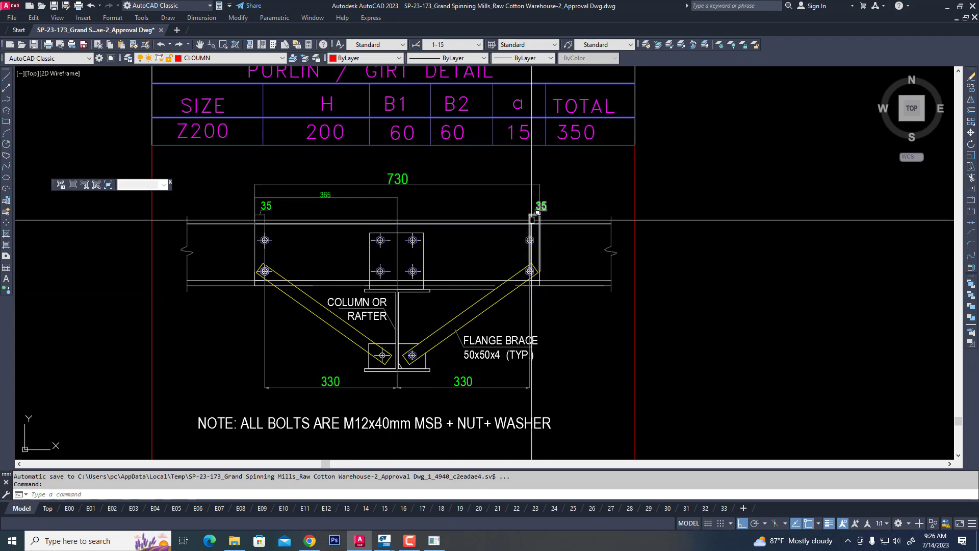
pyautogui.scroll(2, 459, 245)
pyautogui.moveTo(475, 249)
pyautogui.mouseDown(button='middle')
pyautogui.moveTo(477, 296)
pyautogui.moveTo(477, 244)
pyautogui.mouseUp(button='middle')
pyautogui.scroll(-2, 477, 276)
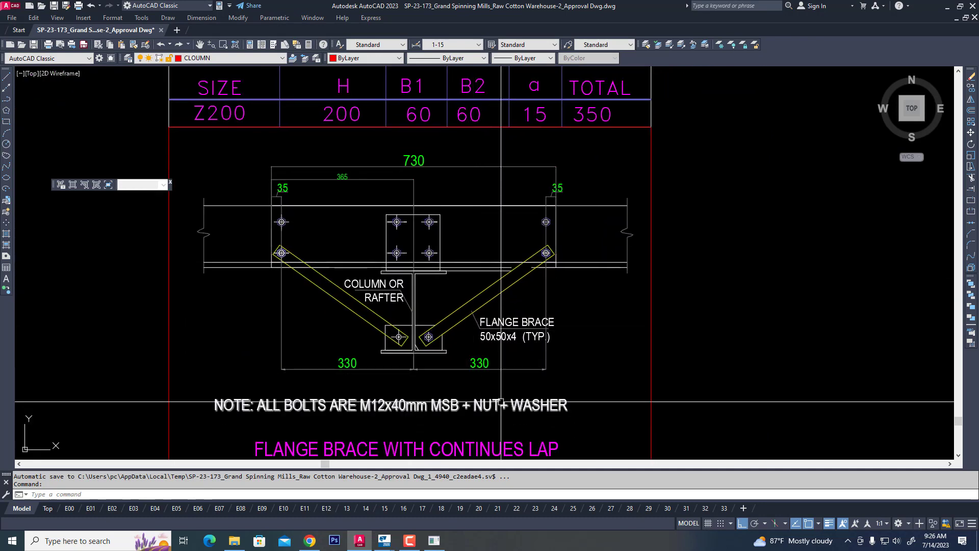
# Cross-check the lap bolt distances in the AutoCAD flange brace detail against the overlap connection's bolt settings in Tekla Structures
pyautogui.moveTo(416, 545)
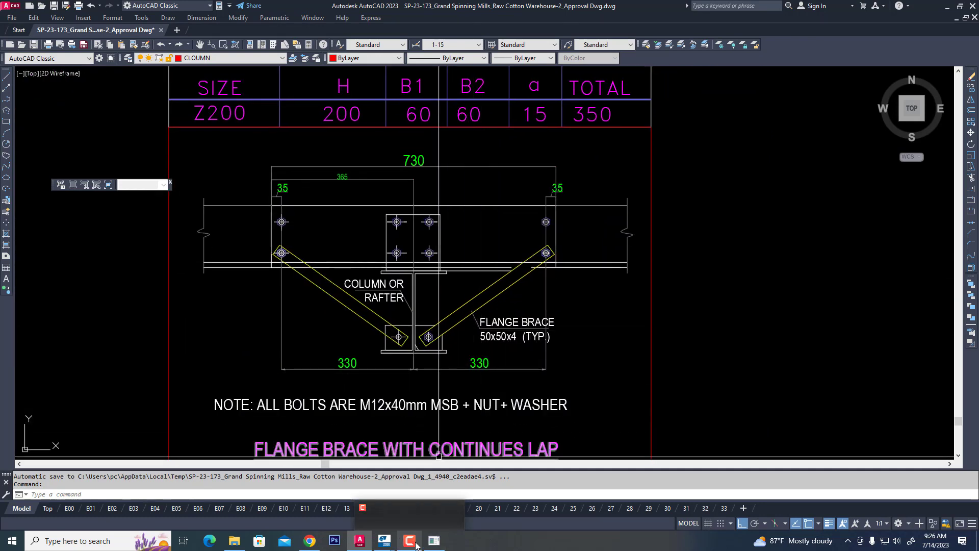
pyautogui.moveTo(385, 541)
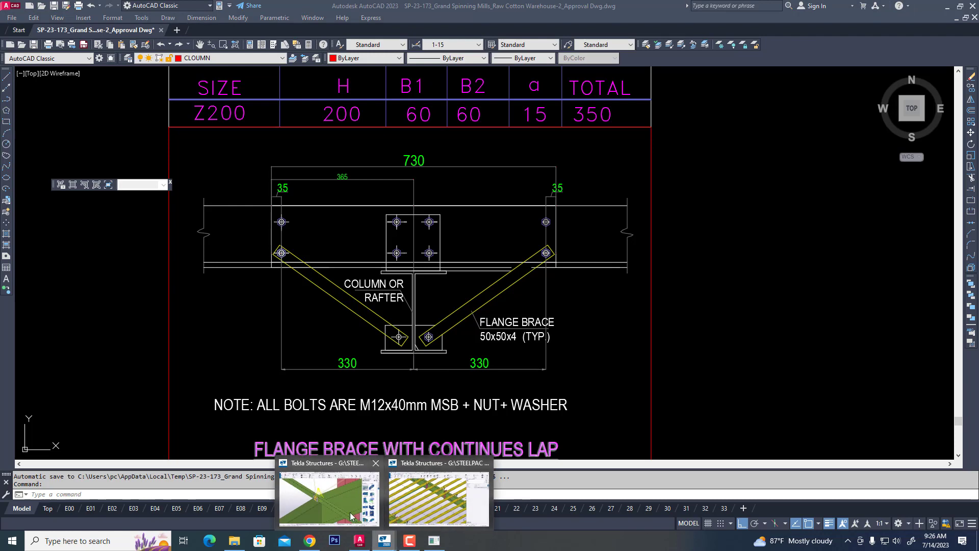
pyautogui.click(321, 512)
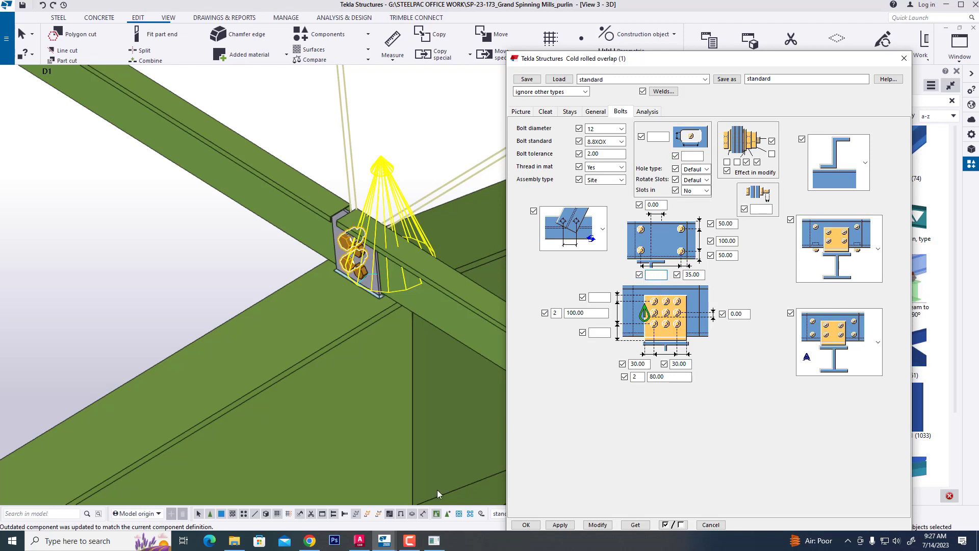
pyautogui.click(362, 547)
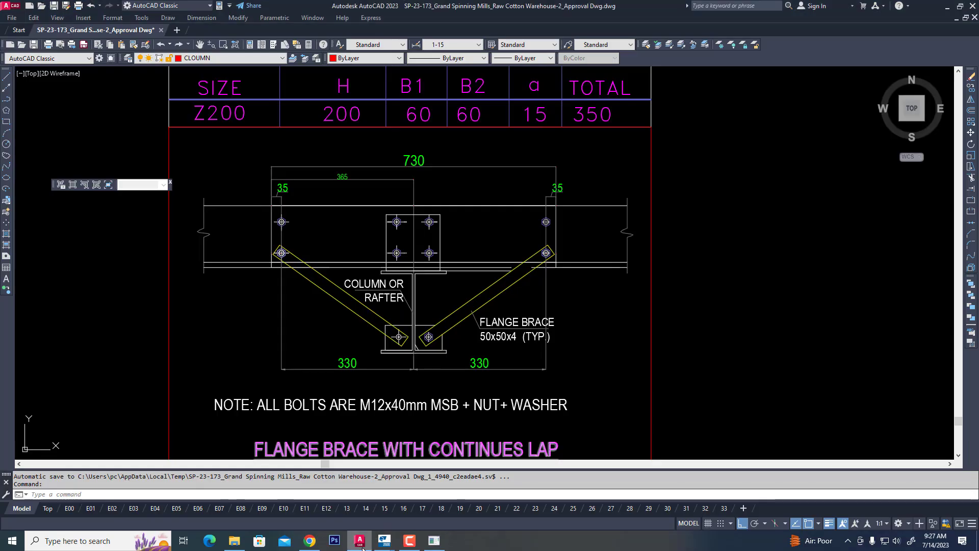
pyautogui.click(363, 547)
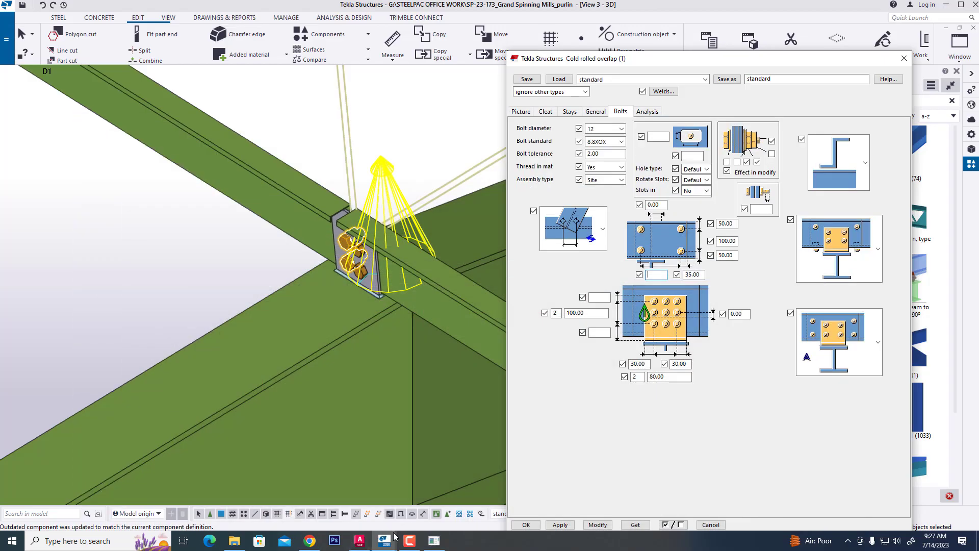
# Open Calculator and multiply the 330 mm bolt distance by 2
pyautogui.click(12, 542)
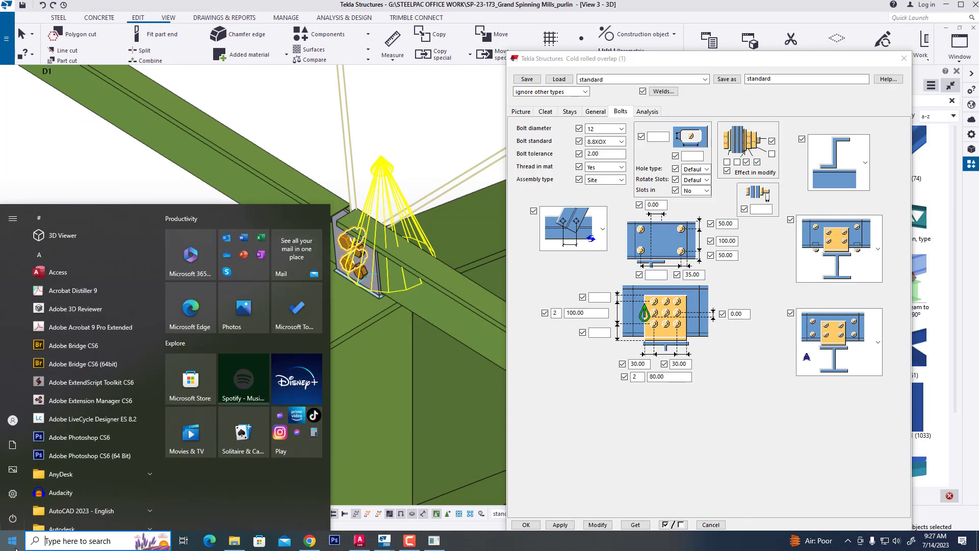
pyautogui.write('CAL')
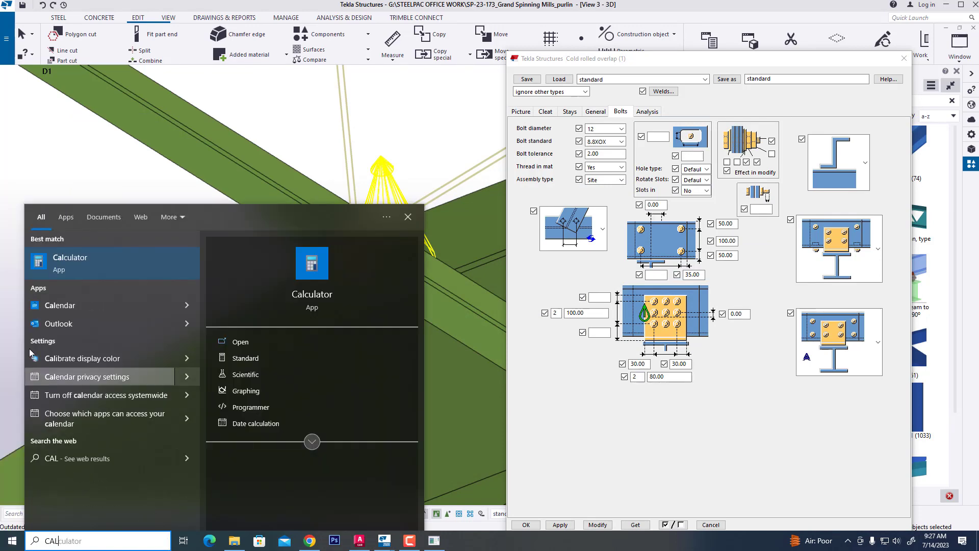
pyautogui.click(91, 266)
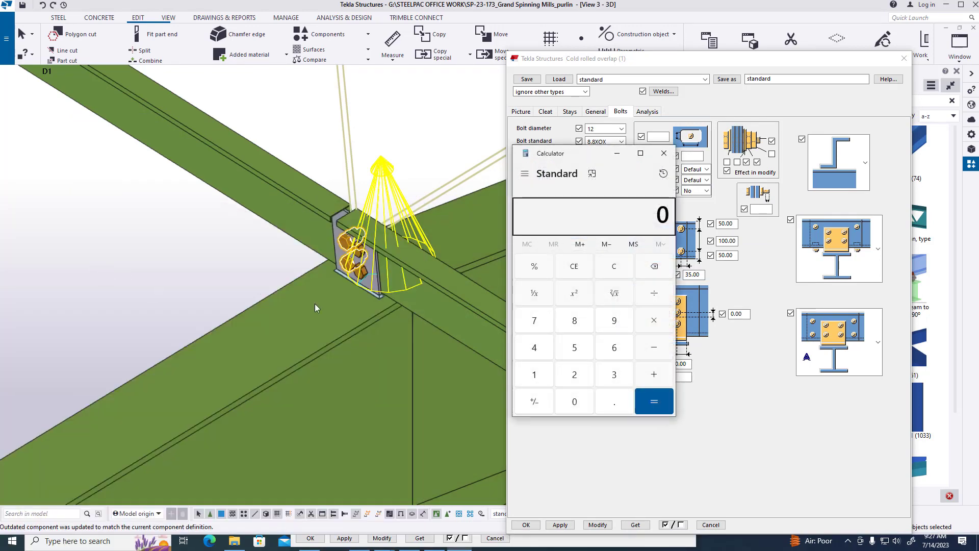
pyautogui.click(615, 377)
pyautogui.click(616, 377)
pyautogui.click(573, 401)
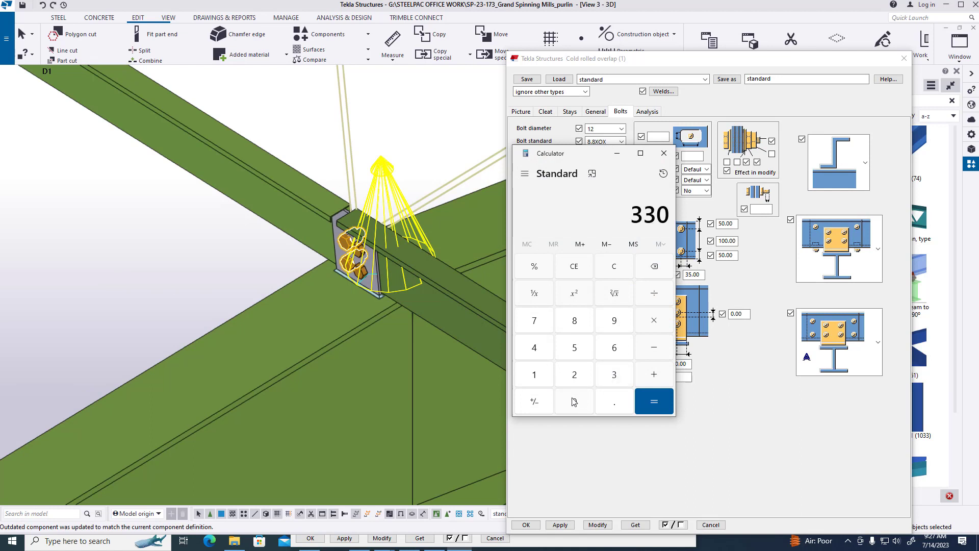
pyautogui.moveTo(584, 159); pyautogui.dragTo(336, 155)
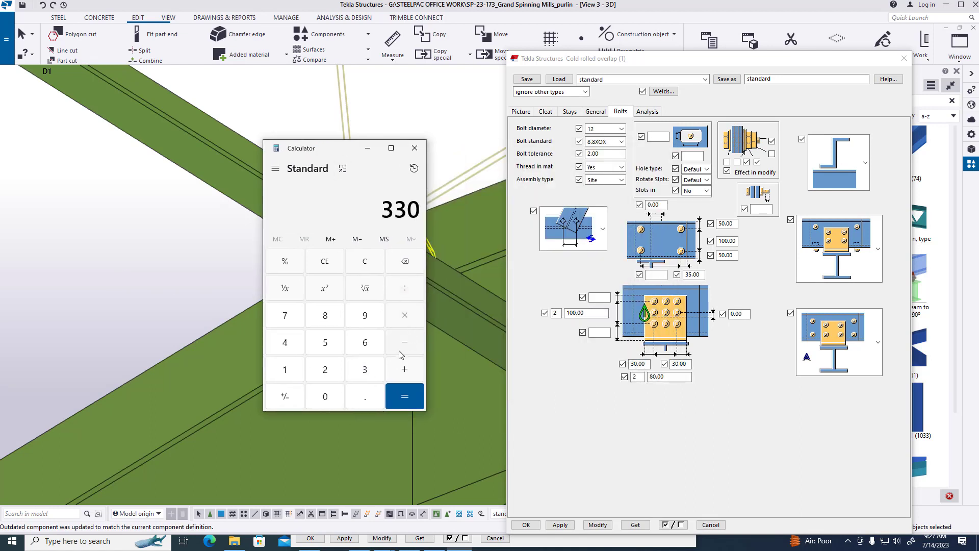
pyautogui.click(408, 316)
pyautogui.click(325, 369)
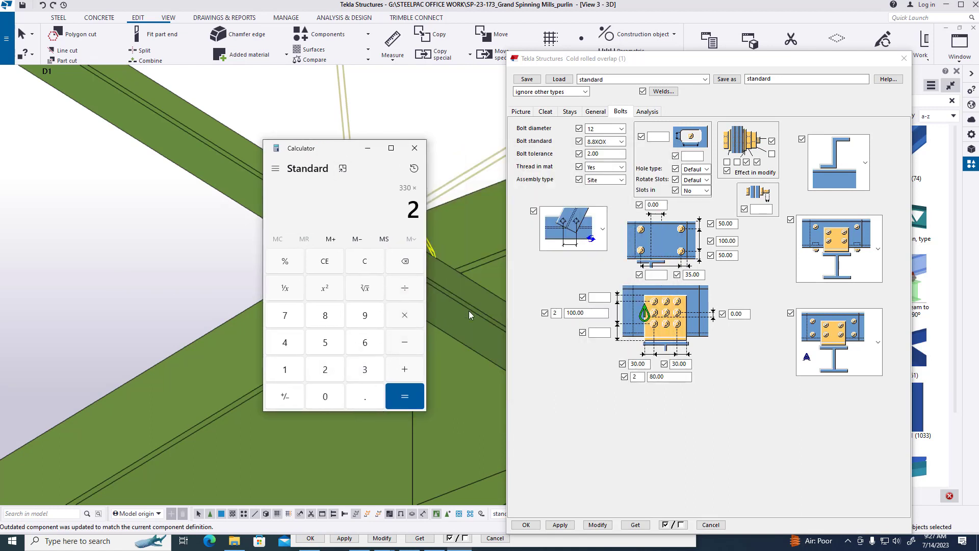
pyautogui.click(404, 396)
# Set the horizontal distance between the purlin lap bolts to 660 mm
pyautogui.click(367, 149)
pyautogui.click(646, 276)
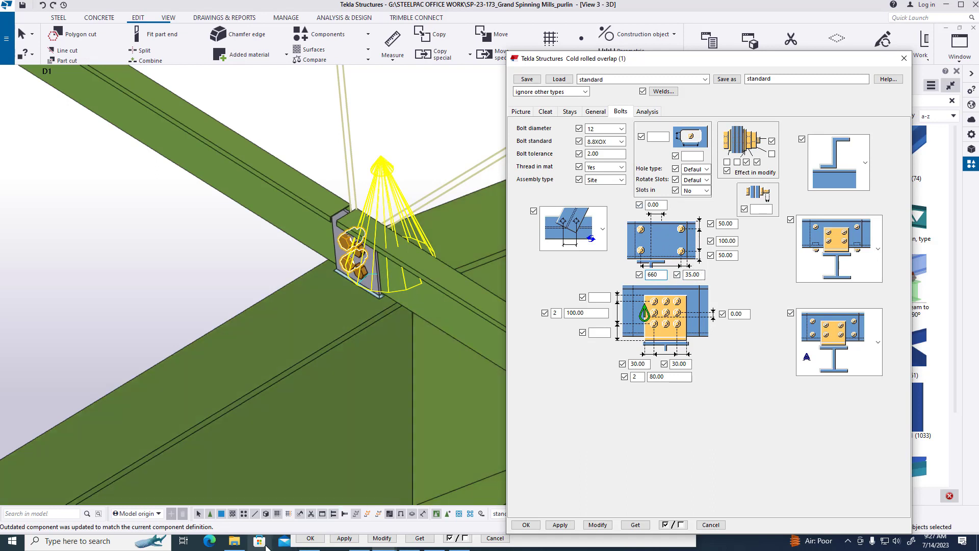
pyautogui.click(313, 542)
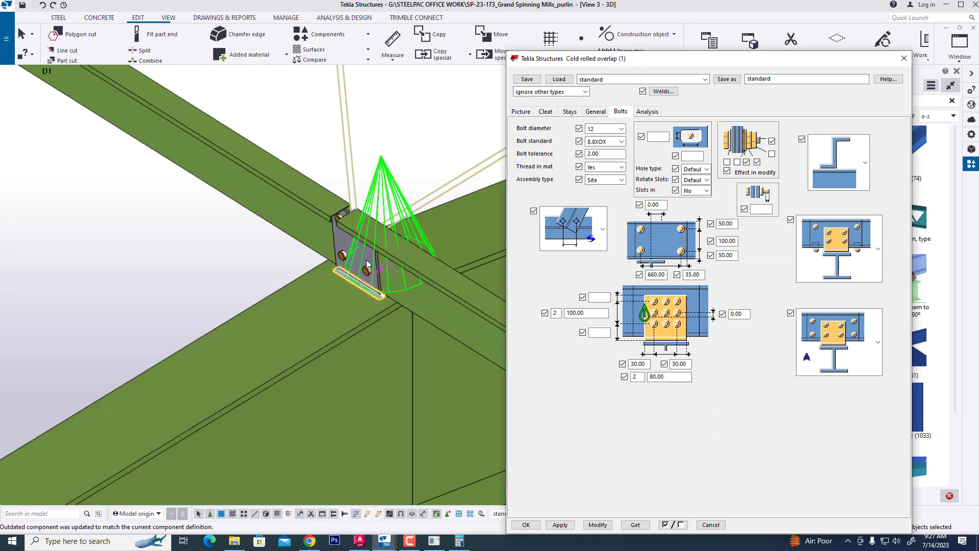
# Choose the lap bolt arrangement with four outer bolts besides the cleat bolts and apply it to the selected connection
pyautogui.scroll(2, 352, 279)
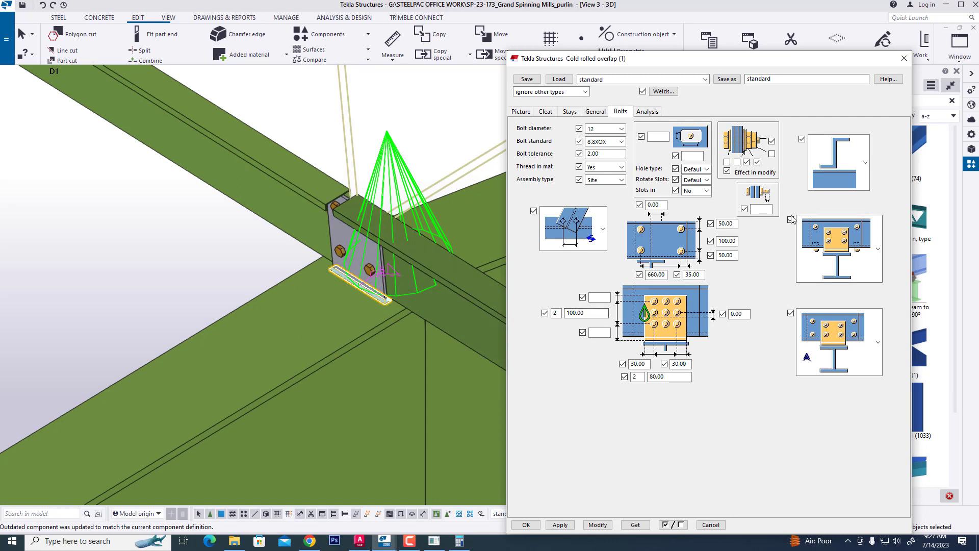
pyautogui.click(872, 249)
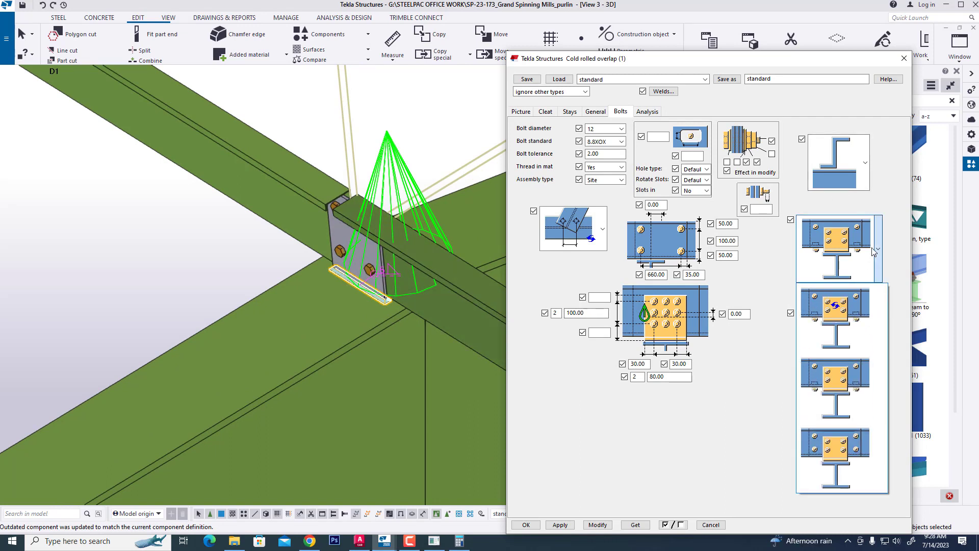
pyautogui.click(839, 445)
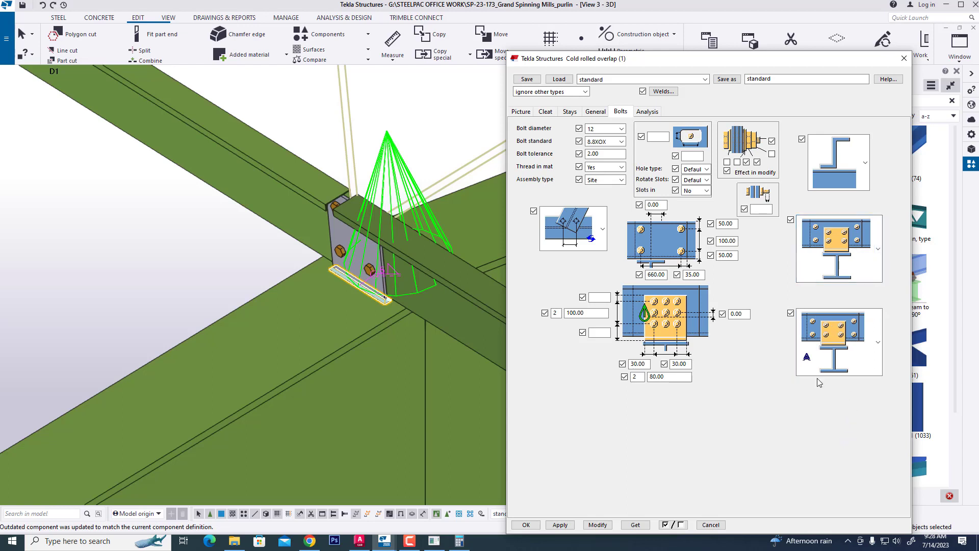
pyautogui.click(597, 525)
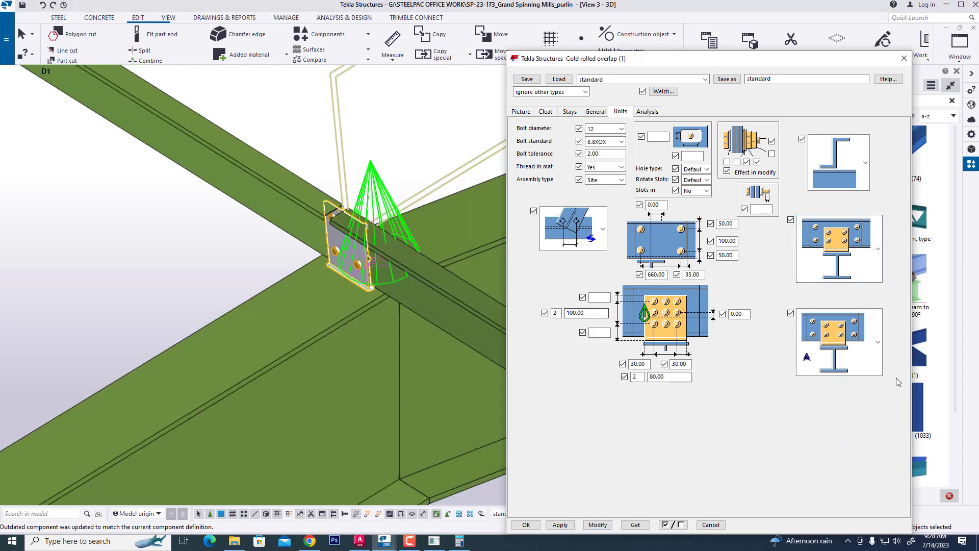
# Choose the lapping option that overlaps the two purlins over the rafter, apply it to the connection and refresh the view
pyautogui.click(877, 342)
pyautogui.click(859, 199)
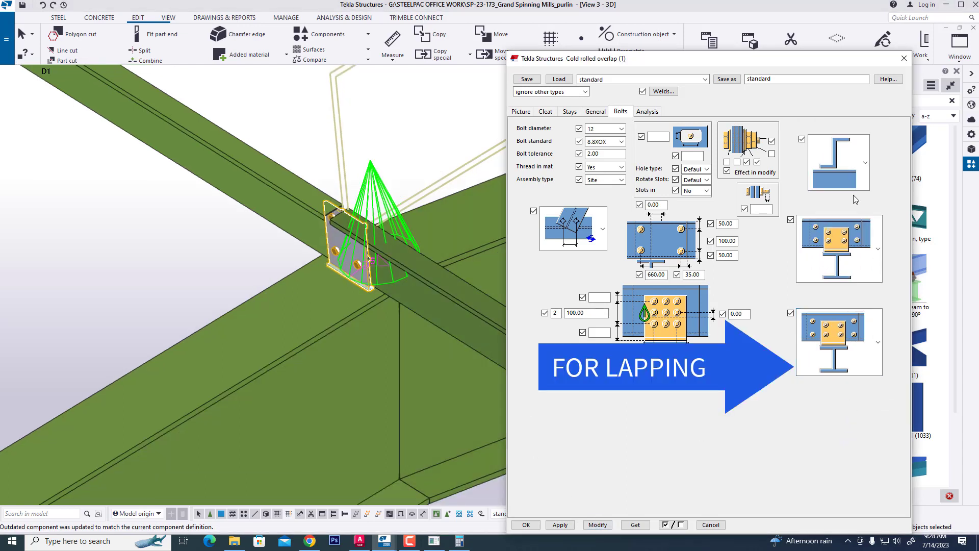
pyautogui.click(598, 525)
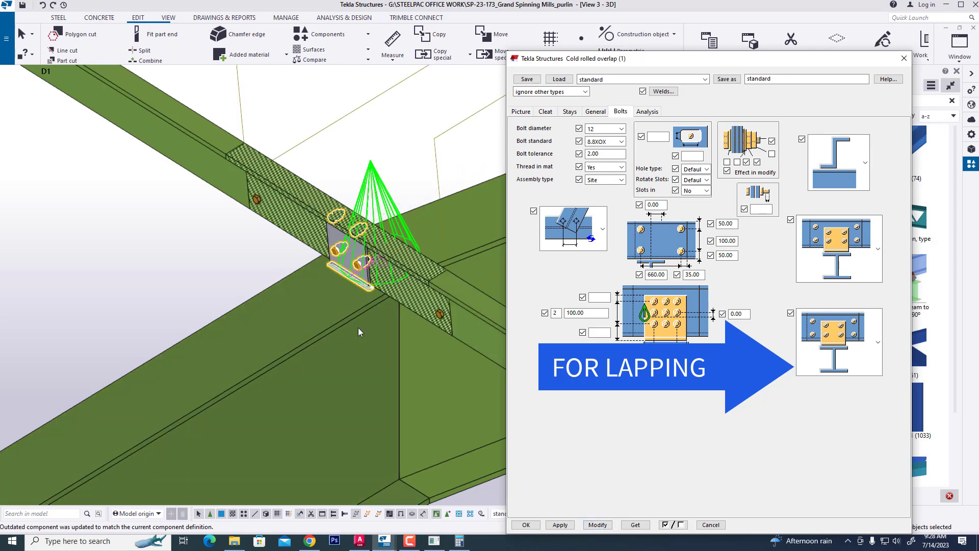
pyautogui.rightClick(186, 245)
pyautogui.click(225, 304)
pyautogui.scroll(2, 316, 271)
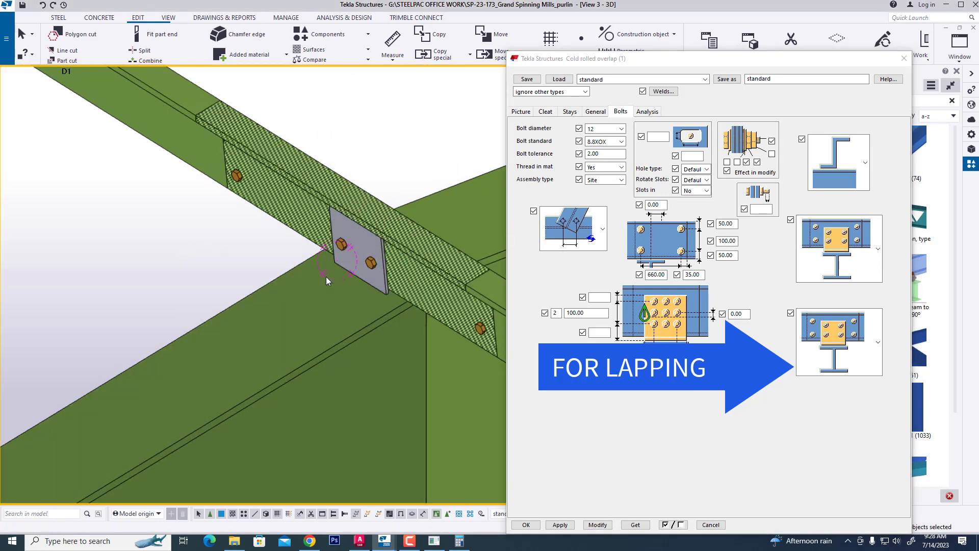
pyautogui.moveTo(328, 277)
pyautogui.keyDown('ctrl'); pyautogui.mouseDown(button='middle')
pyautogui.moveTo(415, 212)
pyautogui.moveTo(461, 224)
pyautogui.moveTo(397, 222)
pyautogui.moveTo(458, 312)
pyautogui.moveTo(311, 252)
pyautogui.moveTo(252, 207)
pyautogui.moveTo(423, 246)
pyautogui.moveTo(274, 249)
pyautogui.moveTo(291, 265)
pyautogui.moveTo(265, 241)
pyautogui.moveTo(233, 245)
pyautogui.mouseUp(button='middle'); pyautogui.keyUp('ctrl')
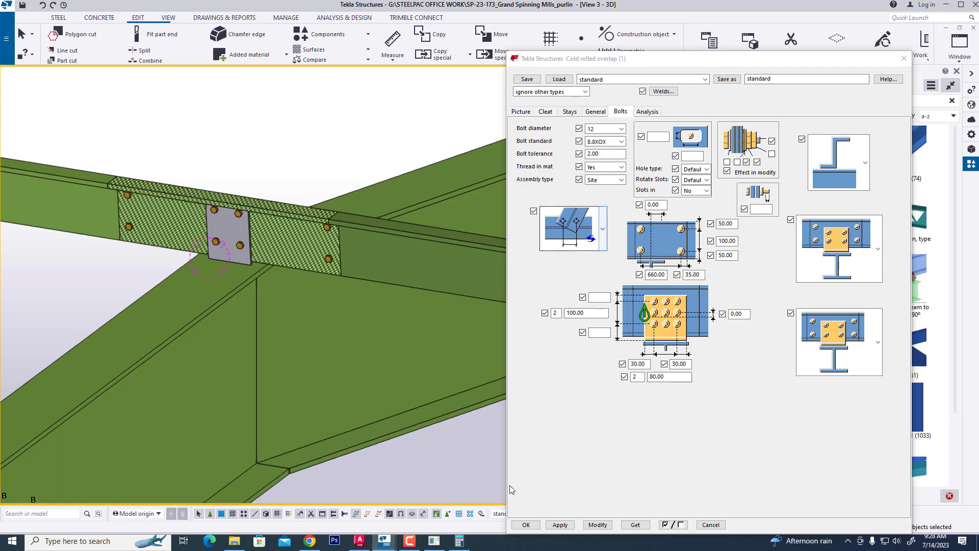
# Set the stay profile to L50*50*5, the stay plate to 5 × 80 × 80 mm, and the purlin-end bolts to diameter 12 with 25 mm distance
pyautogui.click(569, 112)
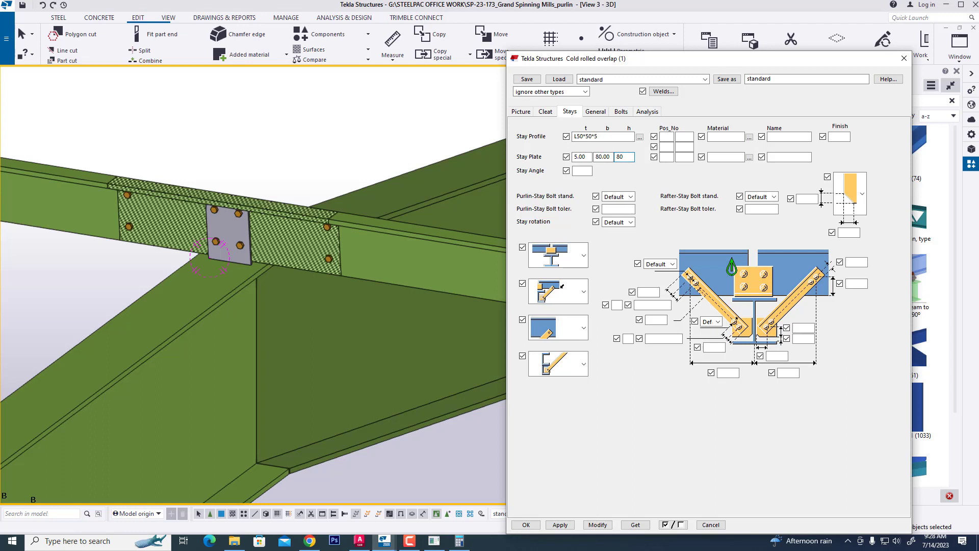
pyautogui.click(667, 264)
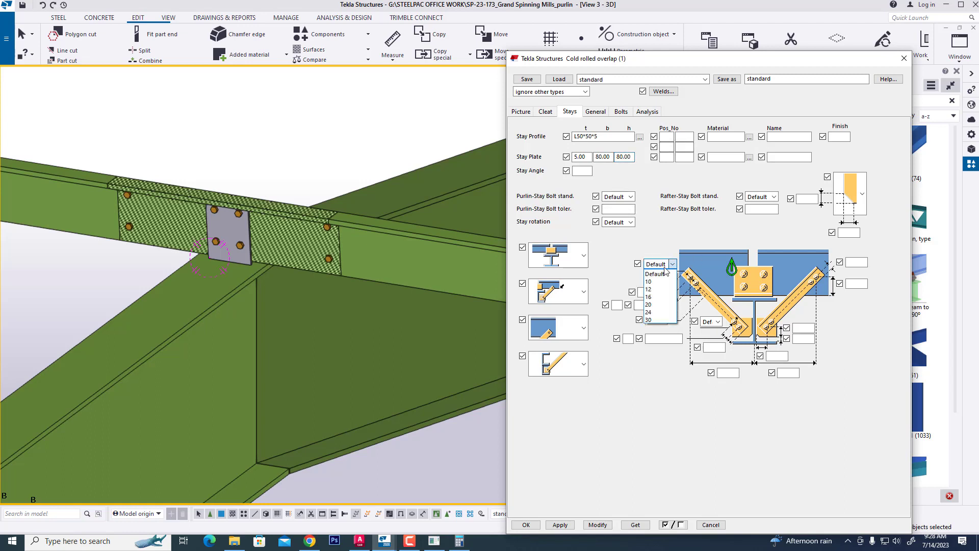
pyautogui.click(658, 289)
pyautogui.click(654, 293)
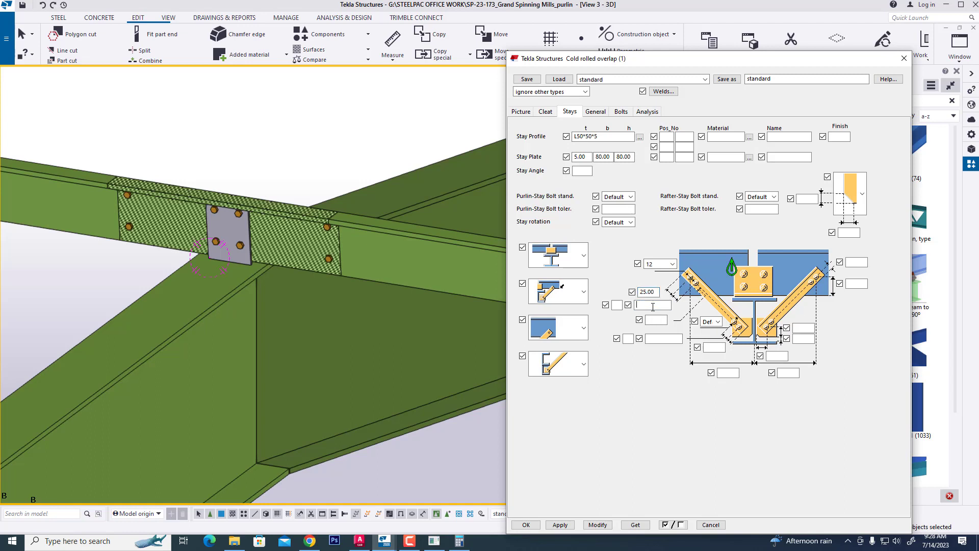
pyautogui.press('BackSpace')
pyautogui.press('BackSpace')
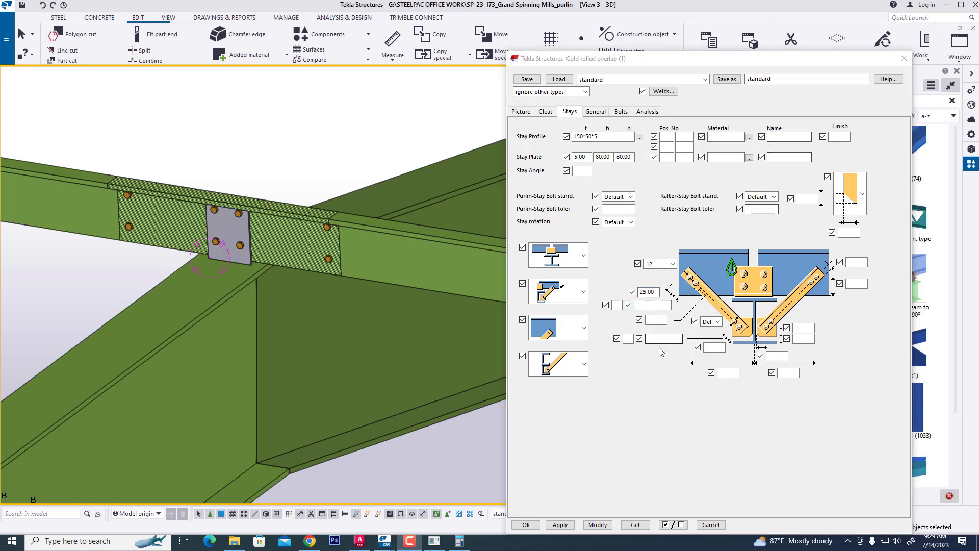
# Set the stays' rafter-end bolts to diameter 12 with 25 mm edge distances, vertical distances of 40 and 0 mm, and a 40 mm horizontal distance
pyautogui.click(658, 321)
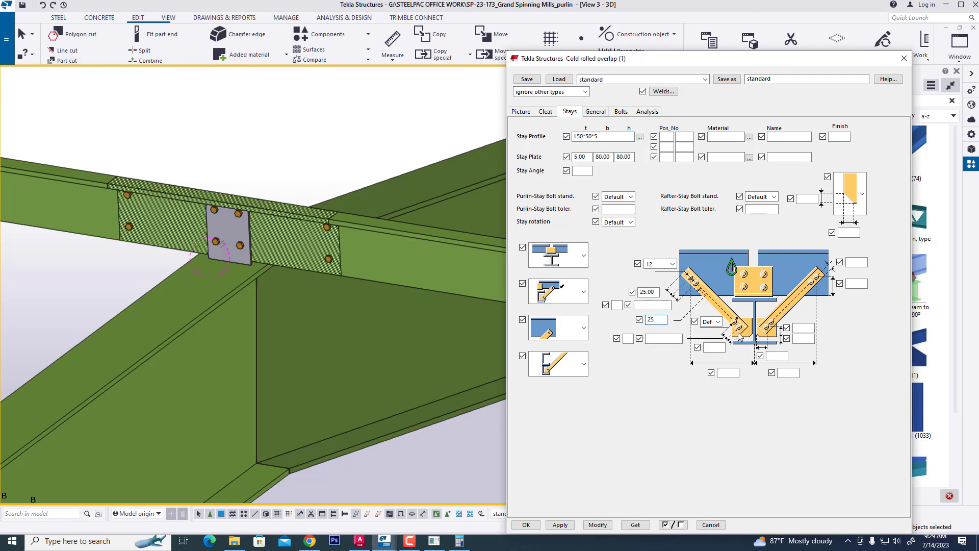
pyautogui.click(718, 321)
pyautogui.click(717, 347)
pyautogui.press('BackSpace')
pyautogui.press('BackSpace')
pyautogui.click(804, 328)
pyautogui.click(799, 339)
pyautogui.click(804, 327)
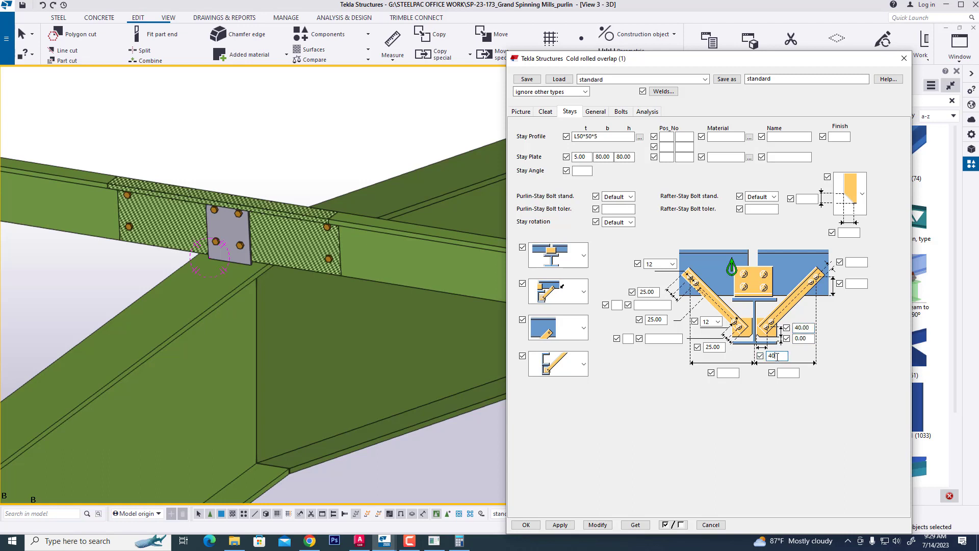
# Set the stays' purlin-end distances to 25 and 50 mm and both horizontal distances to 330 mm, and apply them to the connection
pyautogui.click(860, 263)
pyautogui.click(859, 283)
pyautogui.click(790, 373)
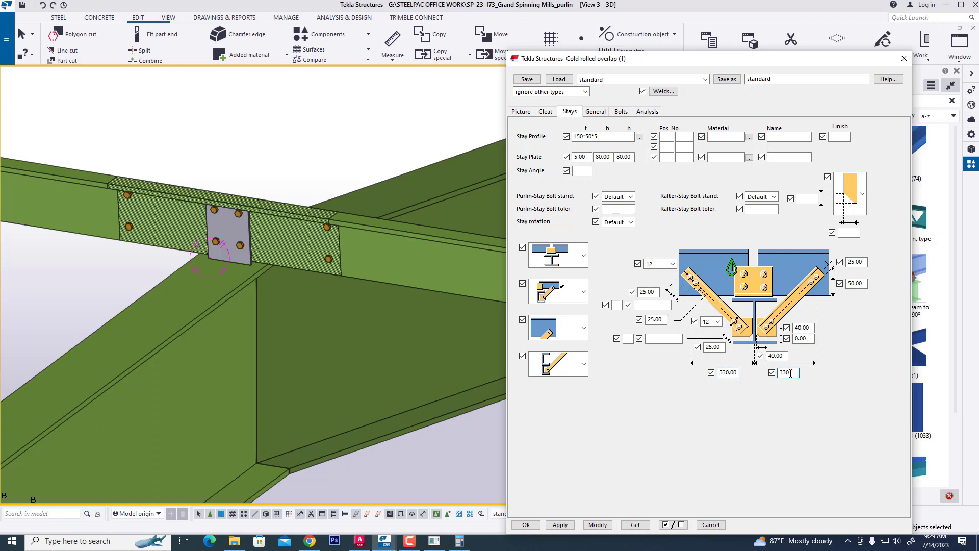
pyautogui.click(597, 524)
# Add stays with plates on both sides of the rafter, apply them to the connection and refresh the view
pyautogui.scroll(-3, 366, 319)
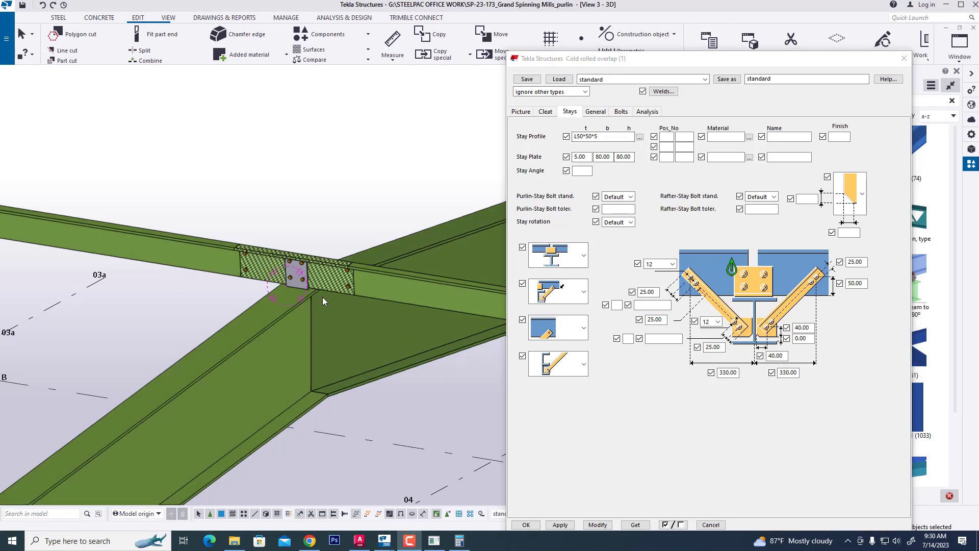
pyautogui.click(584, 256)
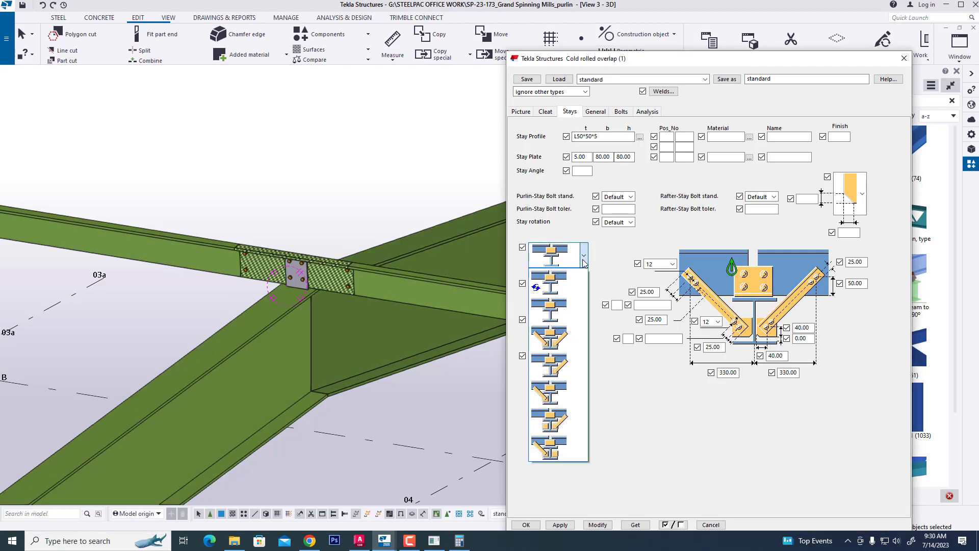
pyautogui.click(566, 338)
pyautogui.click(597, 524)
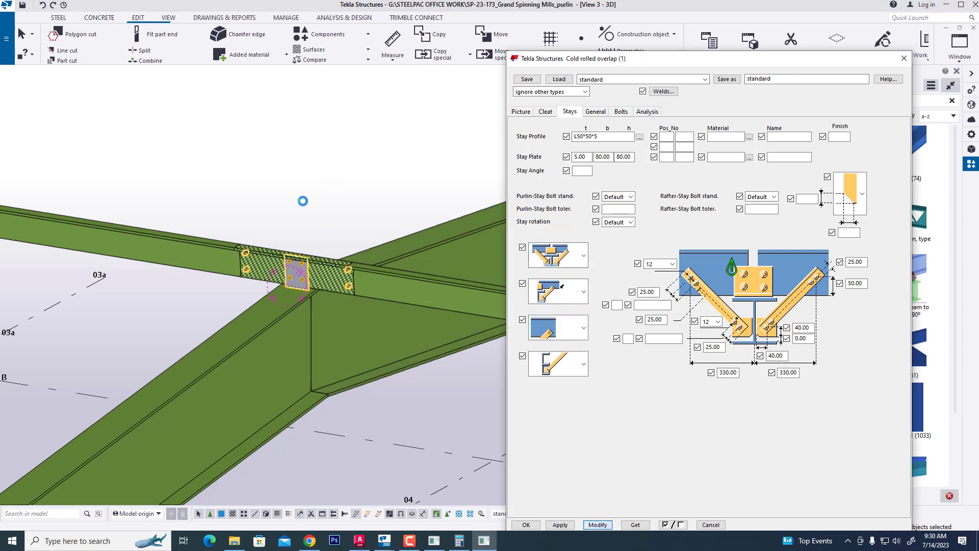
pyautogui.keyDown('ctrl'); pyautogui.moveTo(306, 285); pyautogui.dragTo(405, 290, button='middle'); pyautogui.keyUp('ctrl')
pyautogui.click(305, 342)
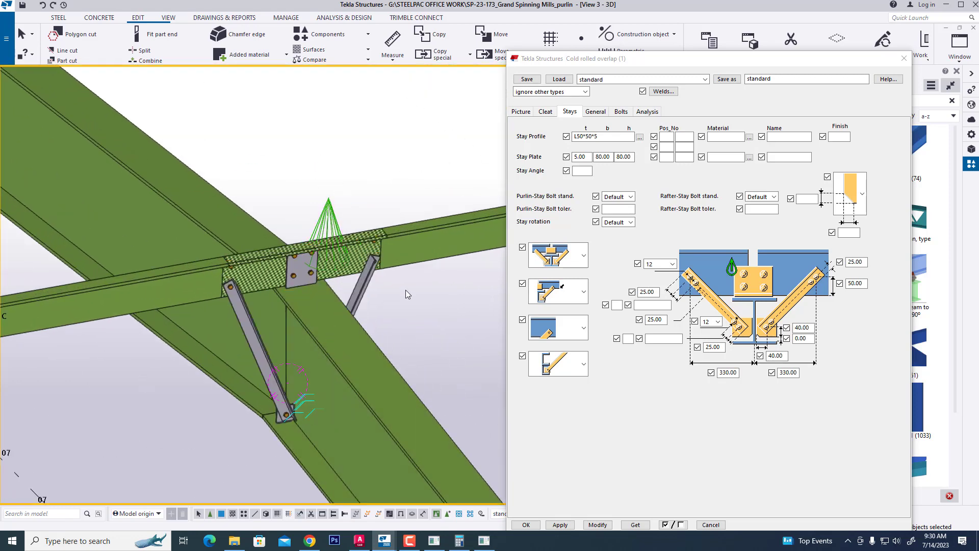
pyautogui.rightClick(405, 290)
pyautogui.click(437, 347)
pyautogui.keyDown('ctrl'); pyautogui.moveTo(437, 347); pyautogui.dragTo(371, 257, button='middle'); pyautogui.keyUp('ctrl')
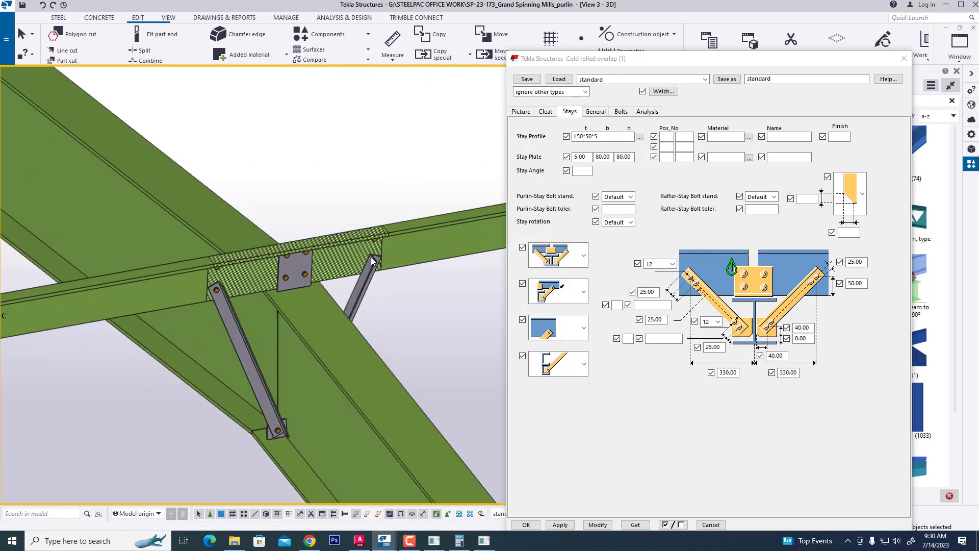
pyautogui.scroll(1, 371, 257)
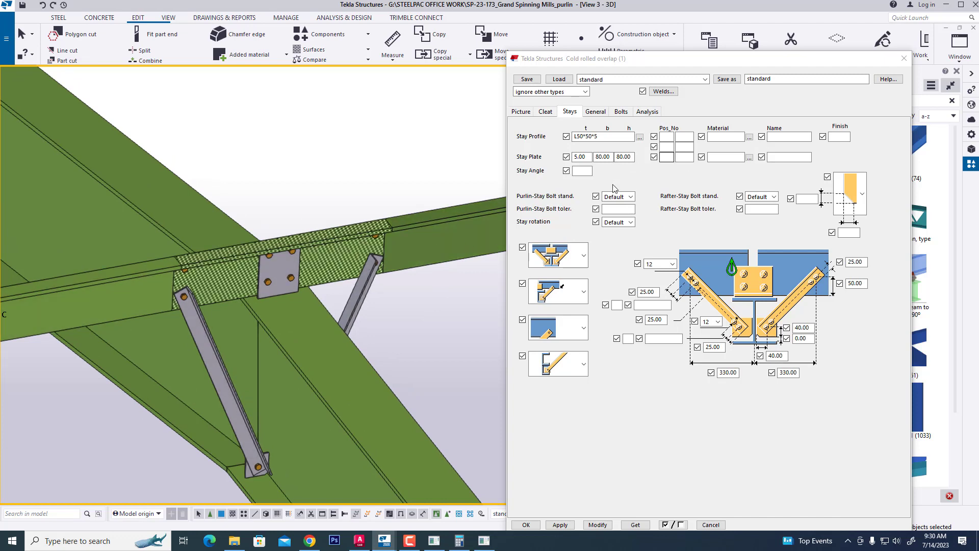
pyautogui.moveTo(668, 63); pyautogui.dragTo(582, 70)
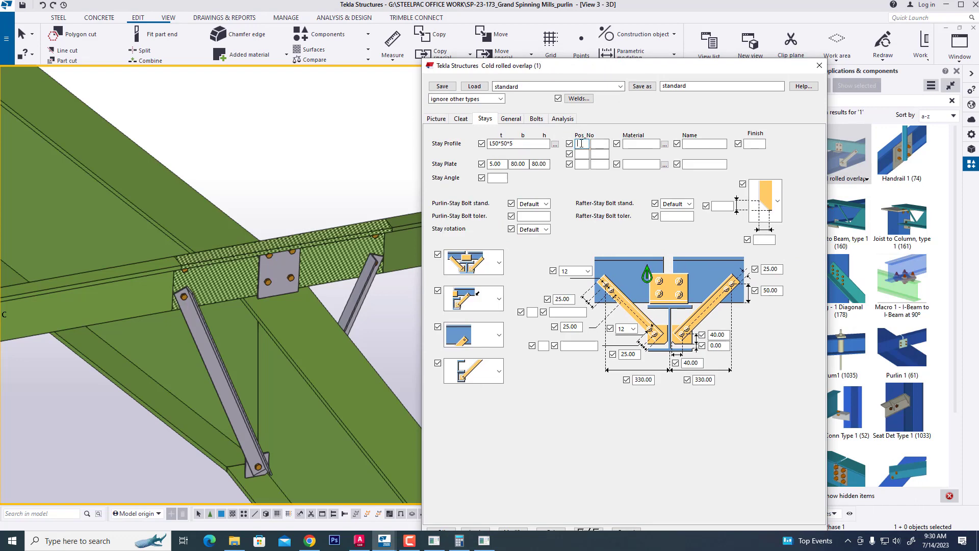
pyautogui.click(581, 144)
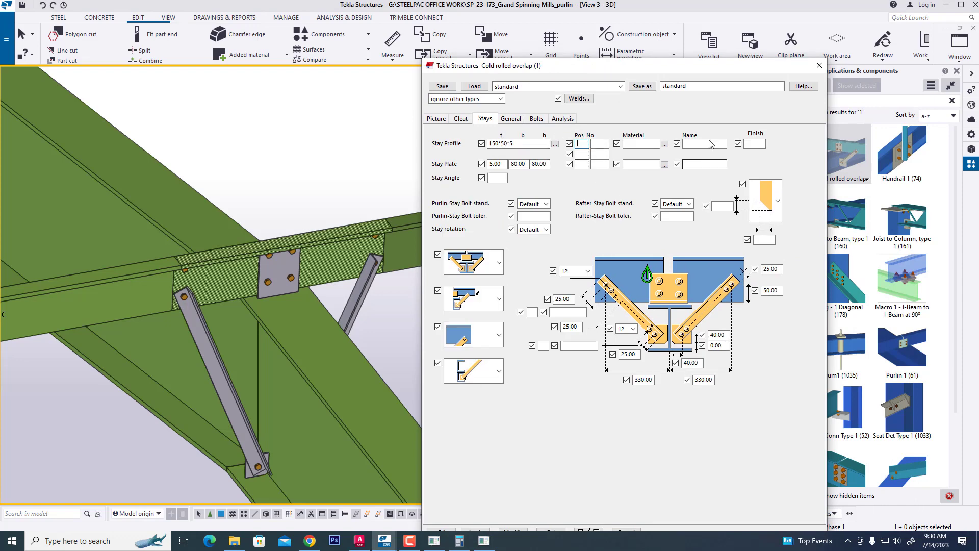
pyautogui.click(513, 122)
pyautogui.click(481, 121)
pyautogui.click(465, 120)
pyautogui.click(441, 119)
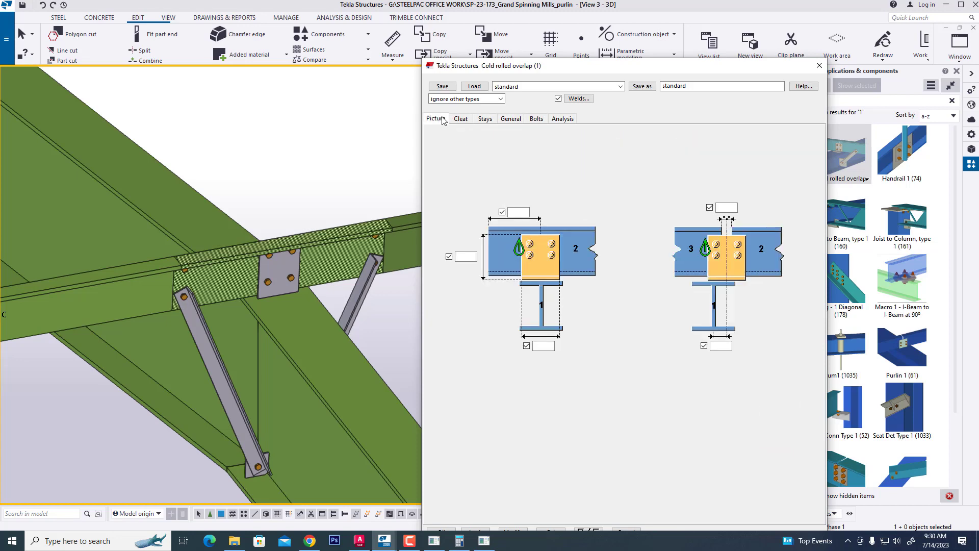
pyautogui.click(460, 118)
pyautogui.click(485, 118)
# Give the stay profile the position prefix DSA with start number 1, material 50 and a part name
pyautogui.click(580, 144)
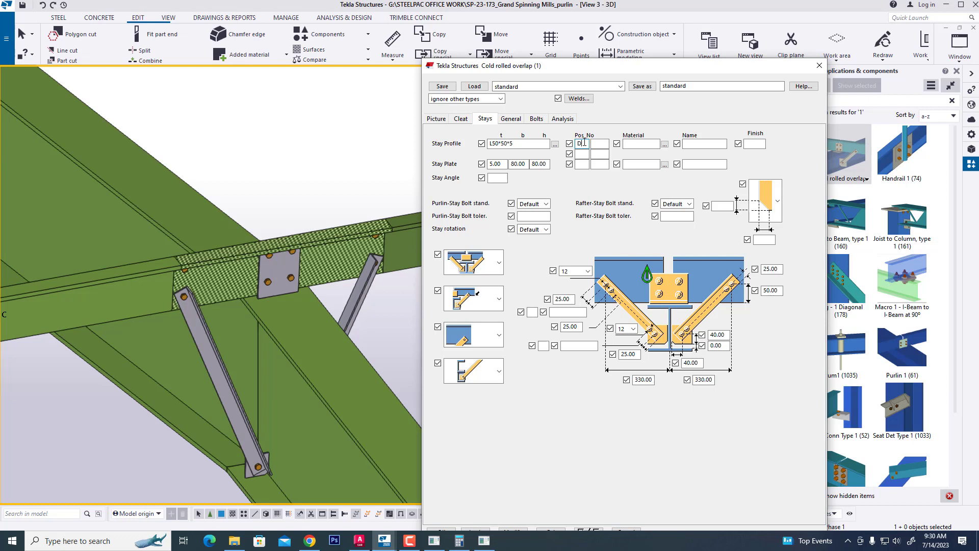
pyautogui.write('SA')
pyautogui.press('Tab')
pyautogui.write('1')
pyautogui.press('Tab')
pyautogui.write('50')
pyautogui.press('Tab')
pyautogui.write('DYGLE')
# Give the cleat profile the position prefix CL with start number 1, material 50 and the name CLEAT
pyautogui.click(461, 118)
pyautogui.click(581, 144)
pyautogui.write('CL')
pyautogui.press('Tab')
pyautogui.write('1')
pyautogui.press('Tab')
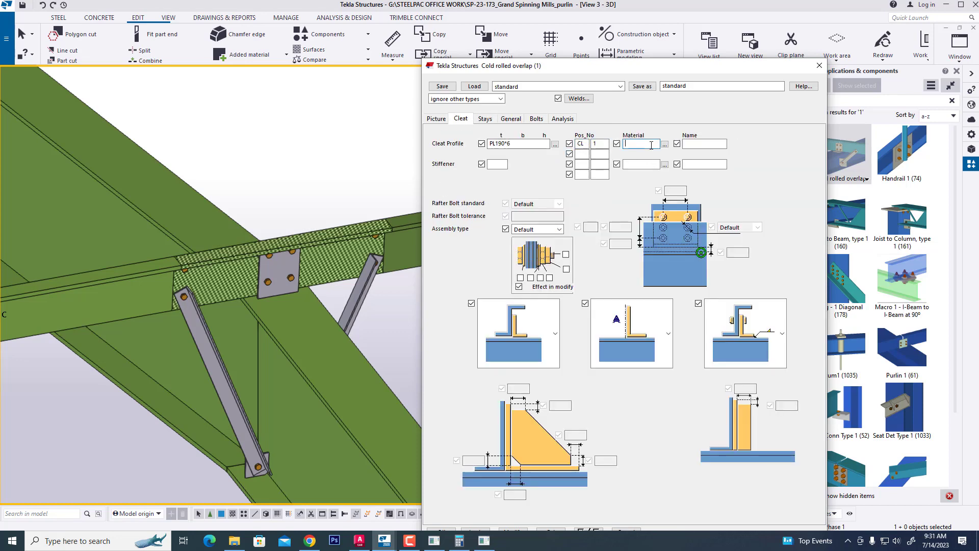
pyautogui.write('50')
pyautogui.press('Tab')
# Apply the new part numbering, materials and names to the purlin overlap connection and redraw the view
pyautogui.click(510, 119)
pyautogui.click(533, 119)
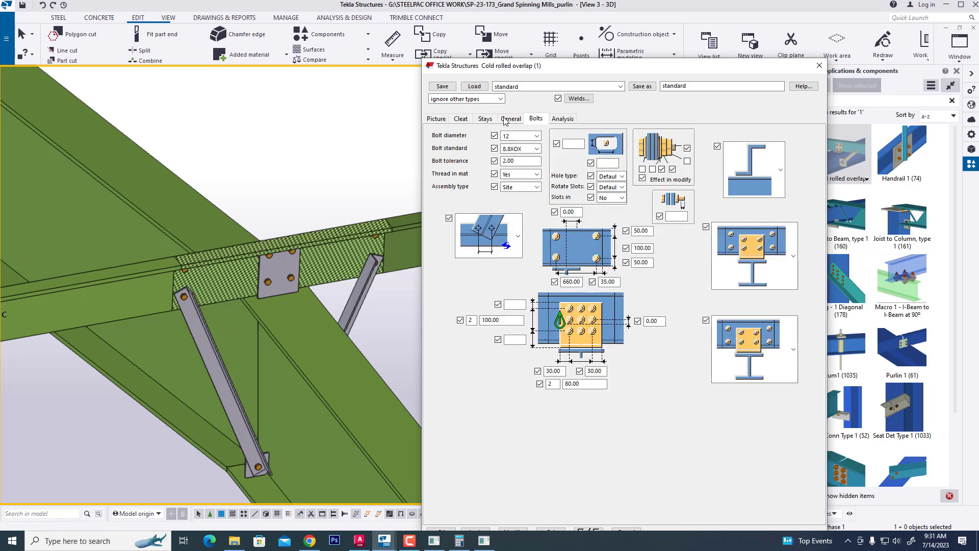
pyautogui.click(460, 120)
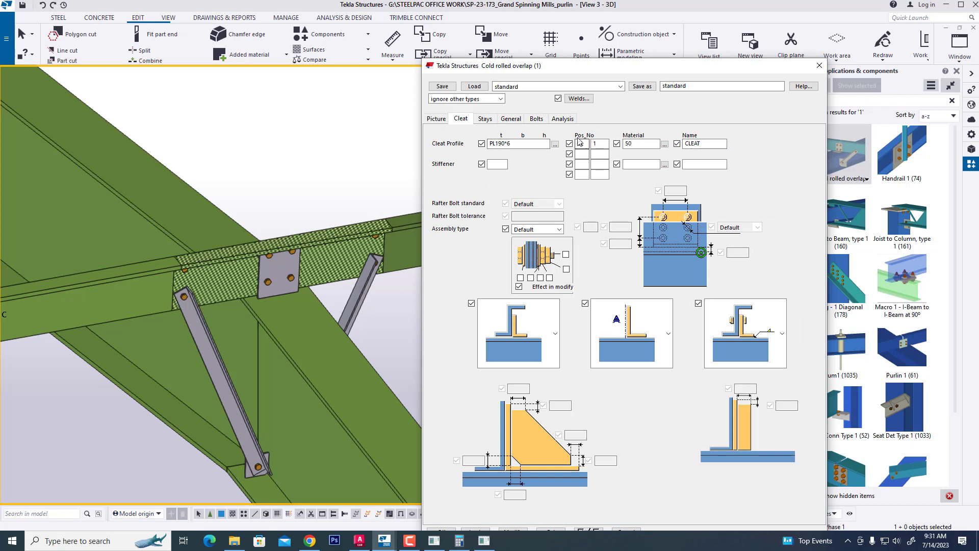
pyautogui.click(597, 147)
pyautogui.click(364, 293)
pyautogui.moveTo(565, 65); pyautogui.dragTo(634, 51)
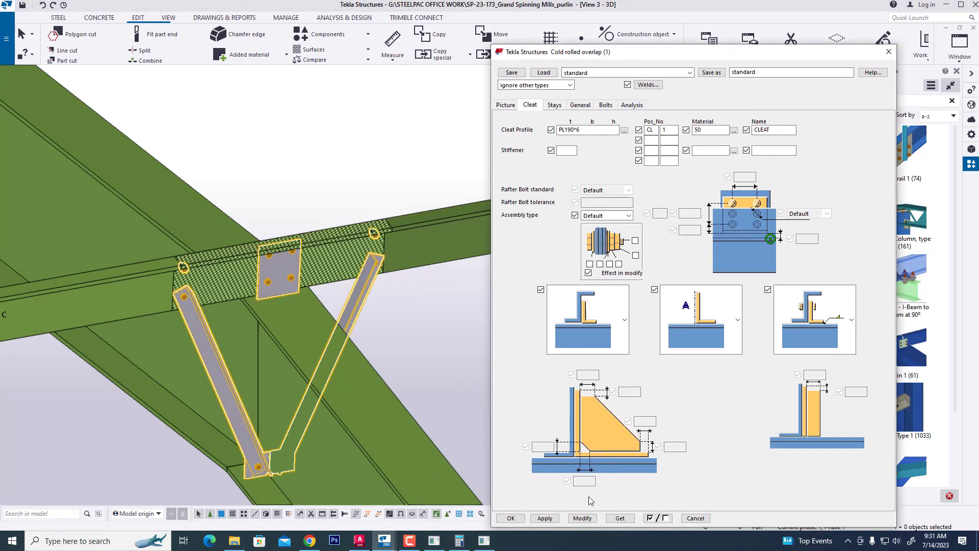
pyautogui.click(582, 517)
pyautogui.rightClick(409, 304)
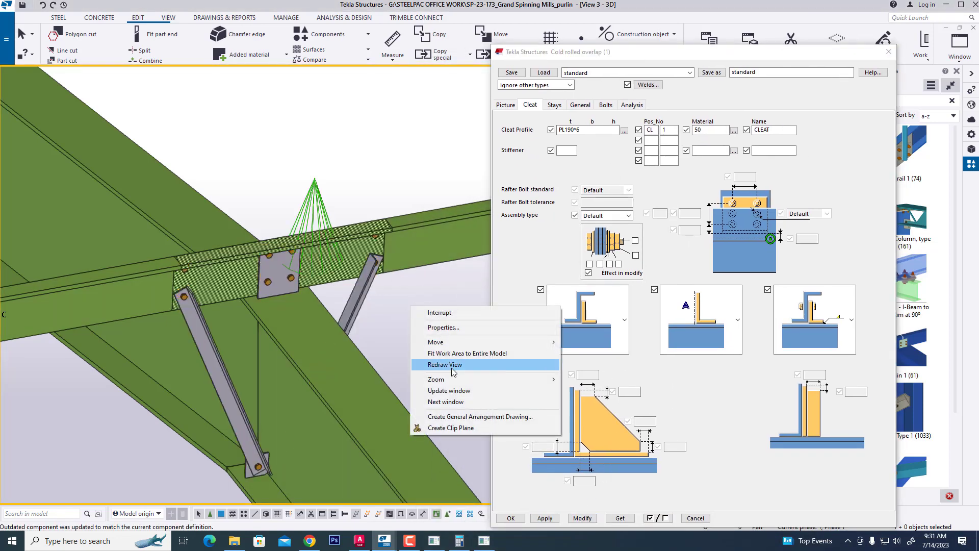
pyautogui.click(453, 365)
pyautogui.press('Escape')
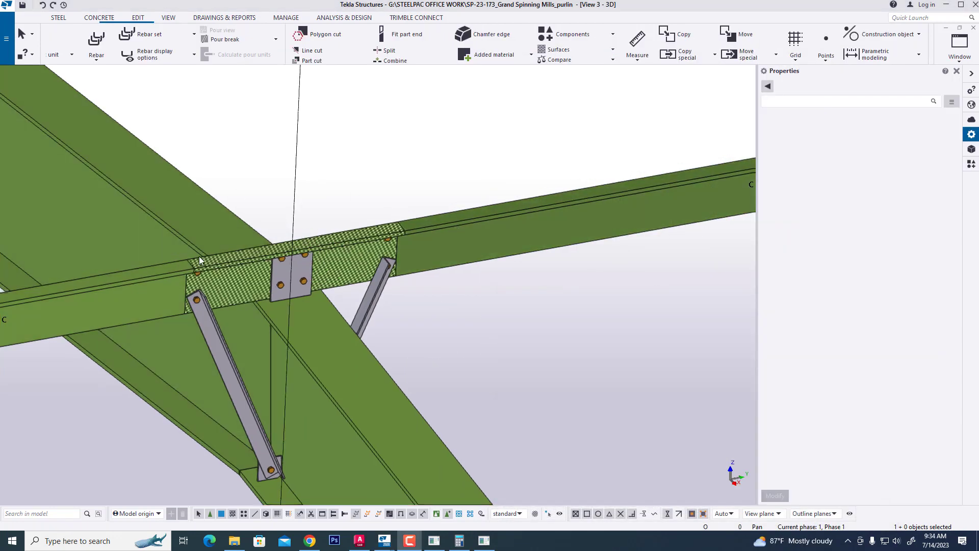
# Create a view on the part plane of the purlin at the overlap connection
pyautogui.scroll(-2, 359, 285)
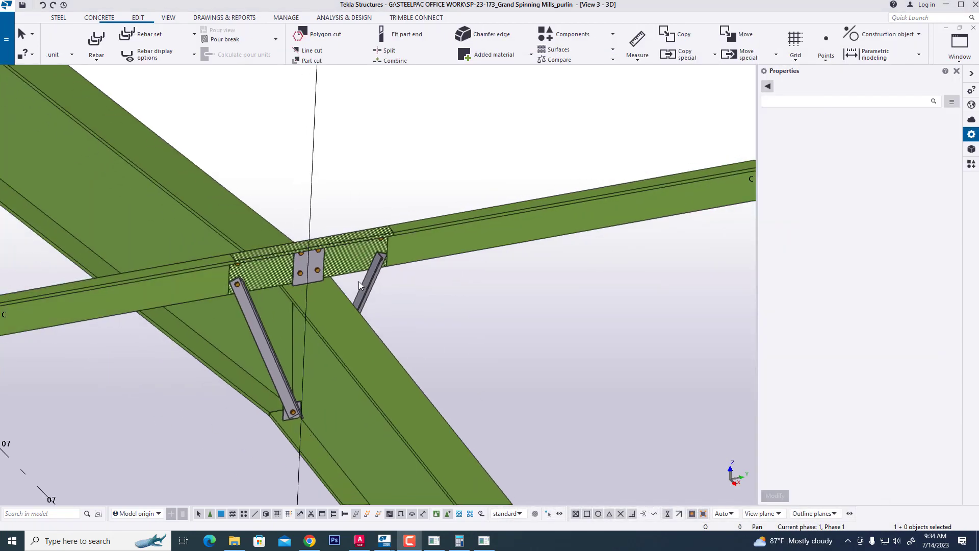
pyautogui.click(359, 245)
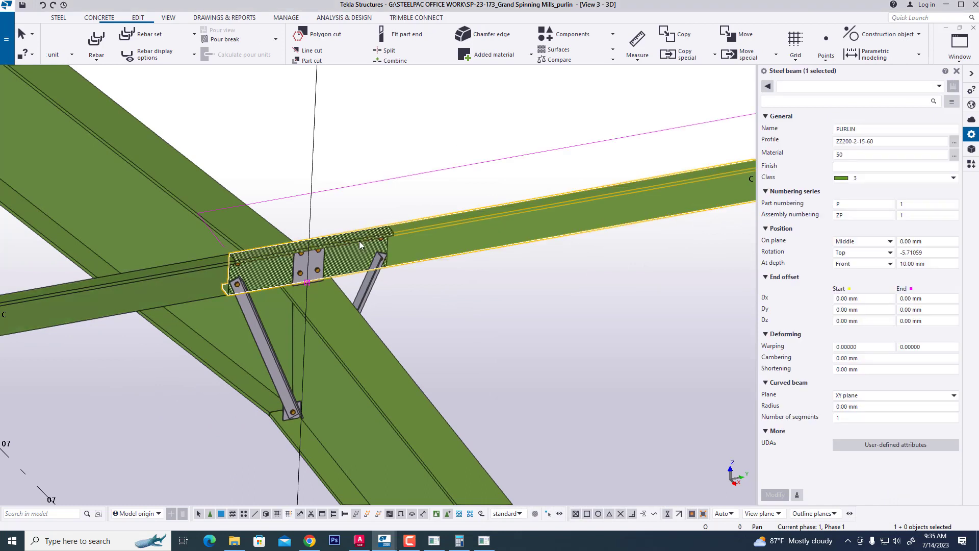
pyautogui.rightClick(427, 227)
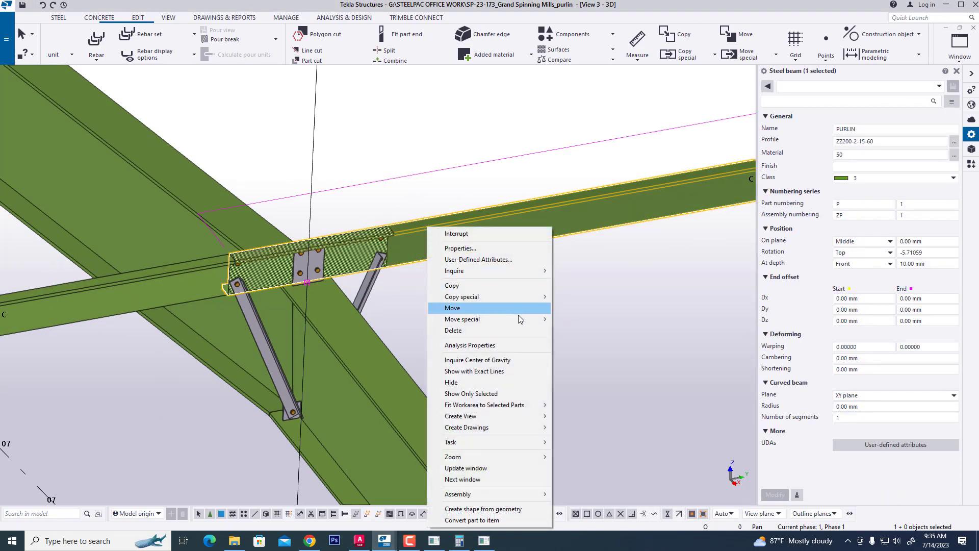
pyautogui.moveTo(501, 418)
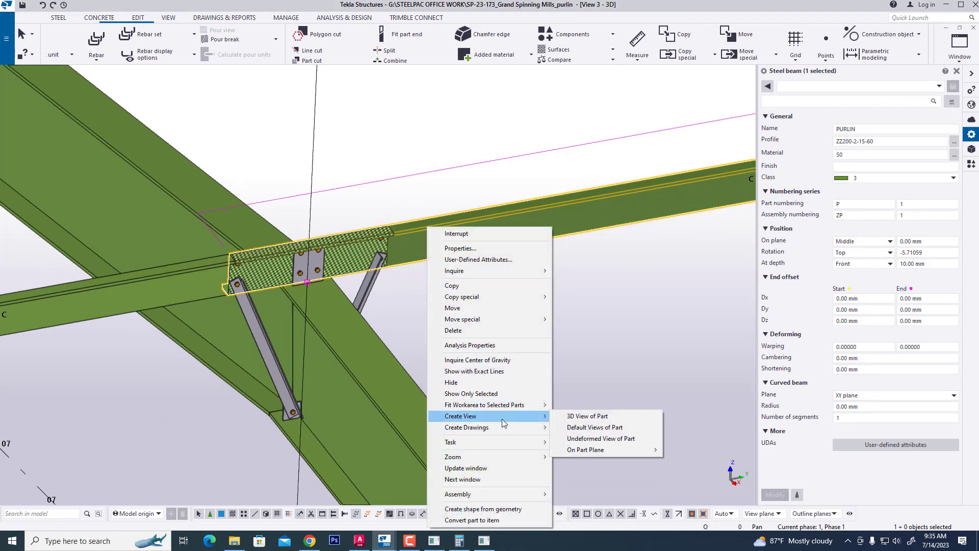
pyautogui.moveTo(603, 448)
pyautogui.click(683, 450)
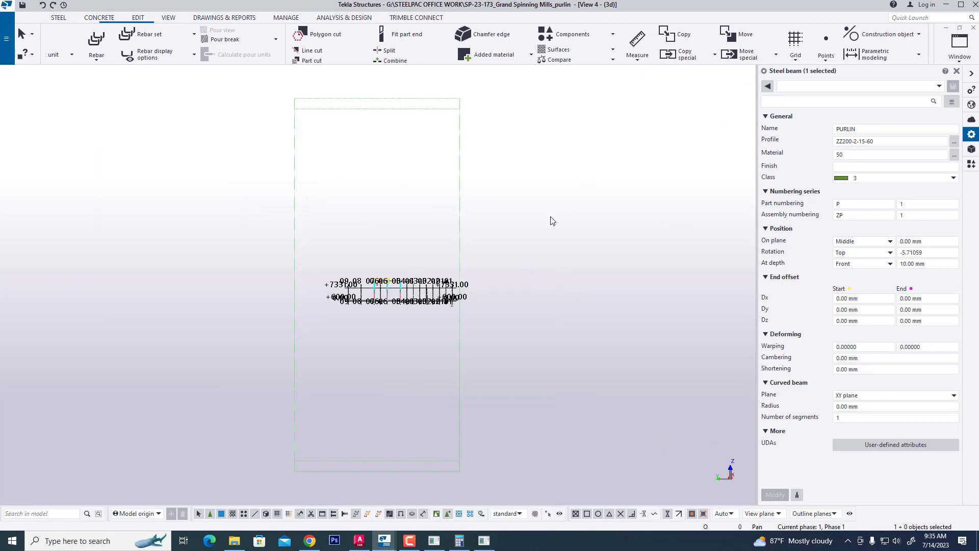
# Turn on the visibility of construction lines in the new part-plane view
pyautogui.scroll(10, 344, 254)
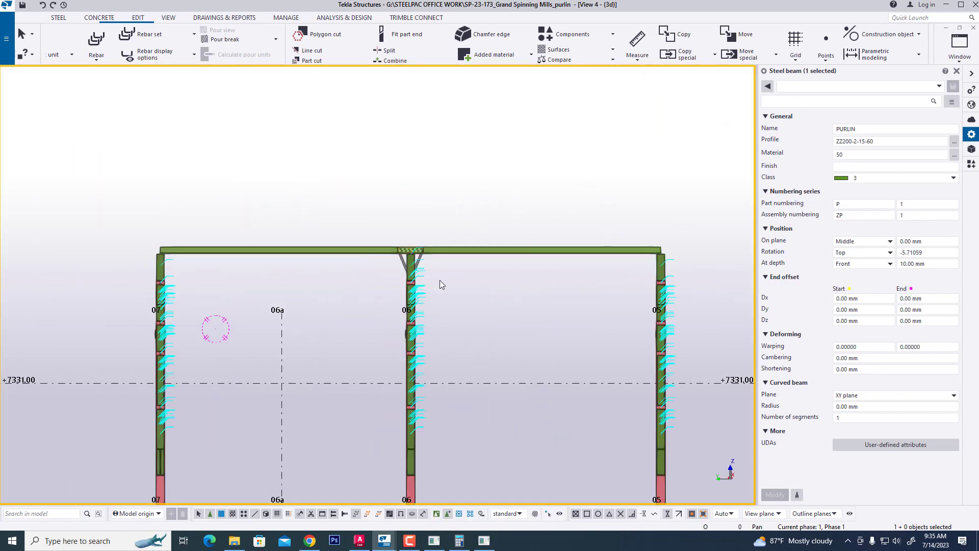
pyautogui.scroll(2, 442, 284)
pyautogui.doubleClick(576, 198)
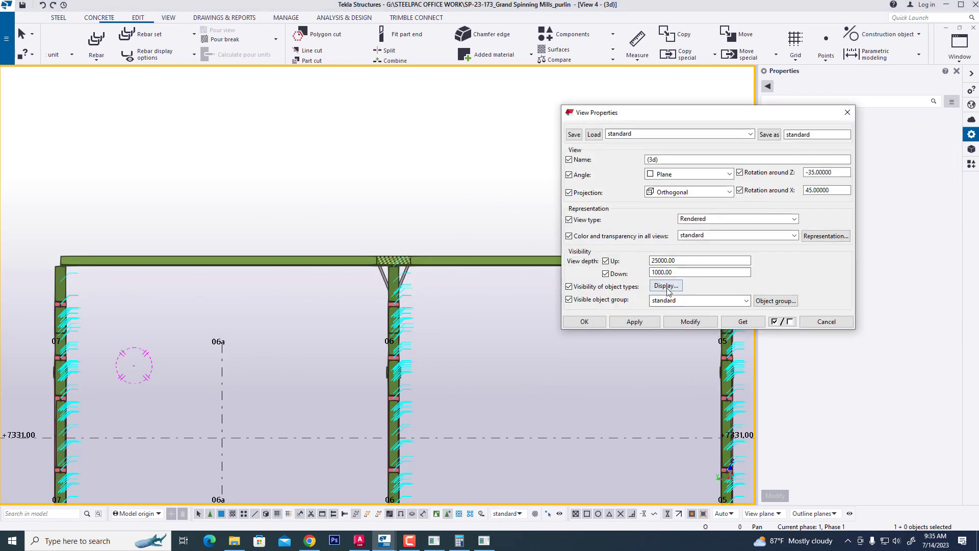
pyautogui.click(666, 286)
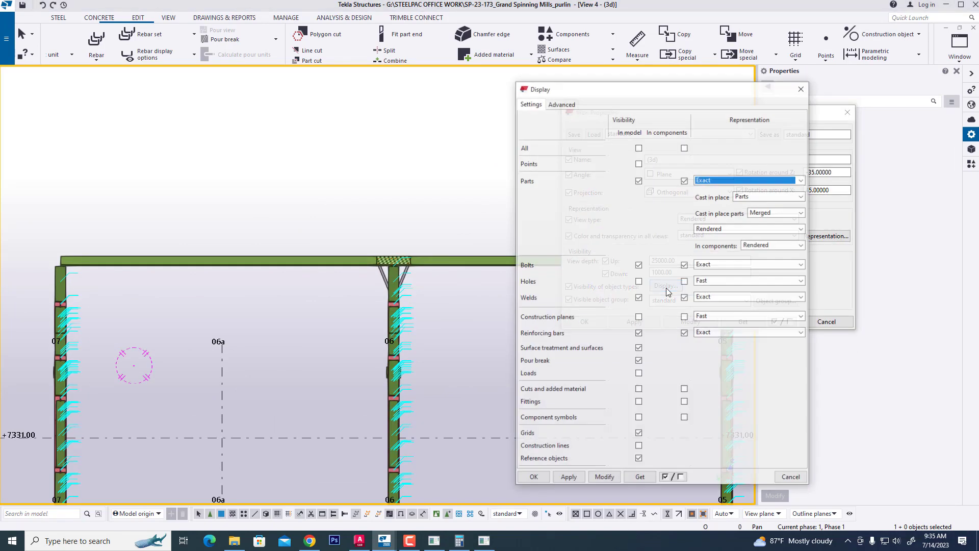
pyautogui.click(612, 478)
pyautogui.click(532, 478)
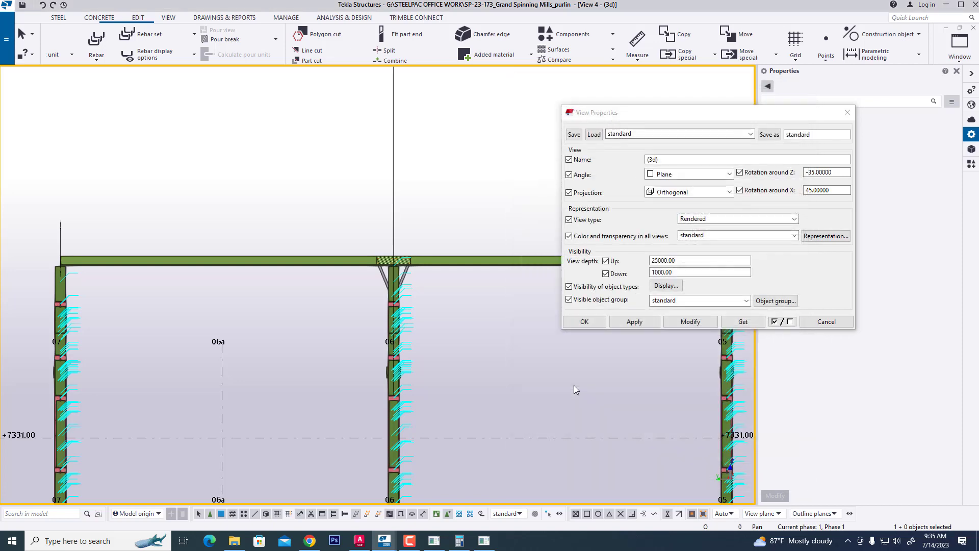
# Hide welds in the view, both in the model and in components
pyautogui.click(666, 285)
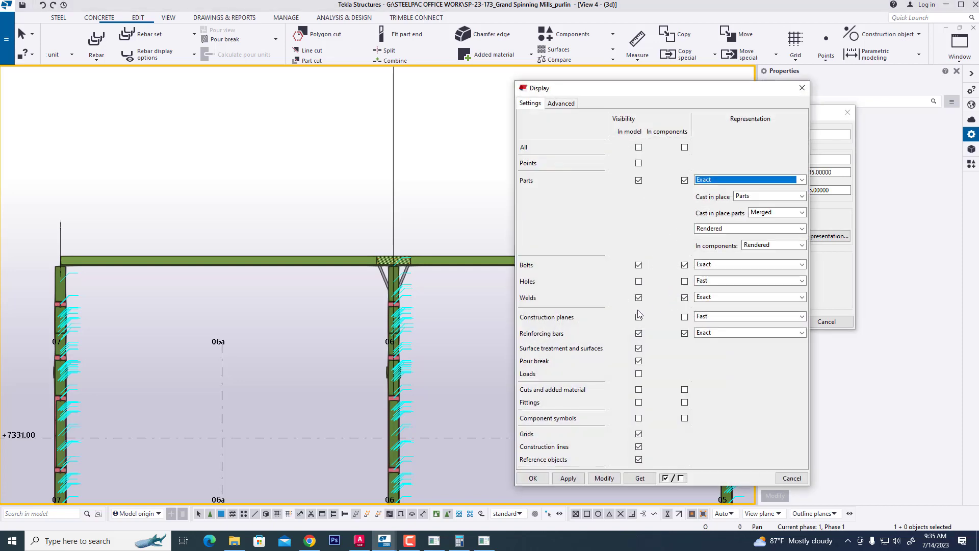
pyautogui.click(639, 298)
pyautogui.click(684, 298)
pyautogui.click(604, 478)
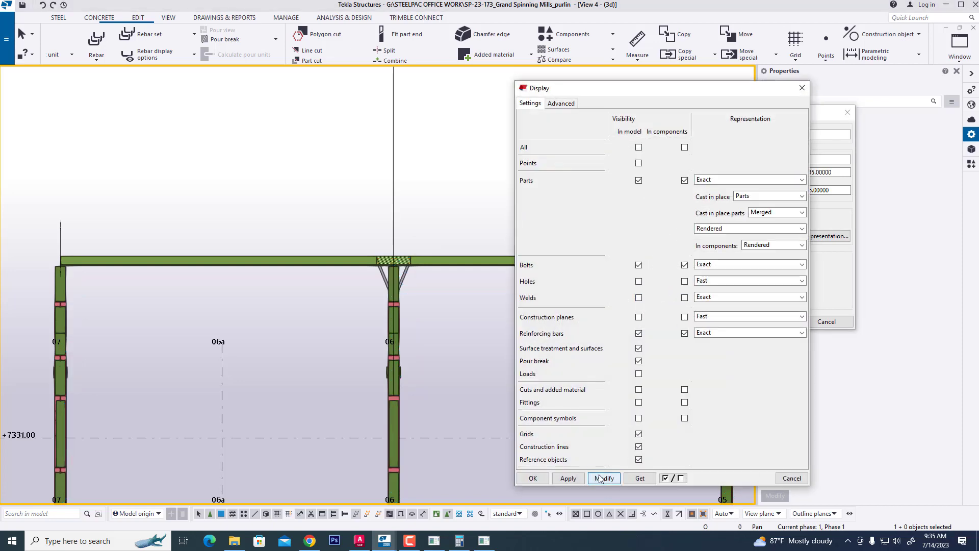
pyautogui.click(532, 478)
# Measure the horizontal distance from the purlin's end at the overlap to the nearest upper bolt
pyautogui.scroll(10, 416, 276)
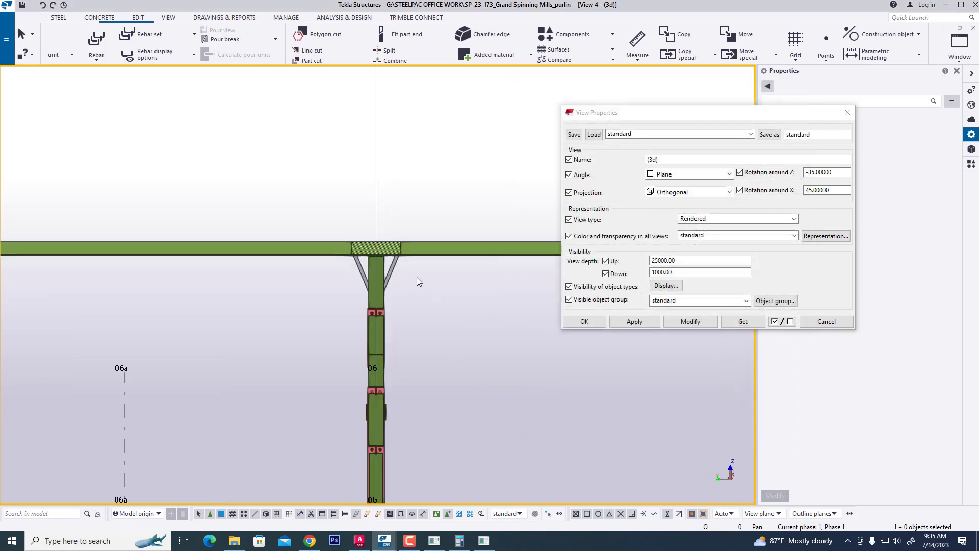
pyautogui.scroll(-3, 151, 58)
pyautogui.scroll(3, 151, 58)
pyautogui.click(392, 51)
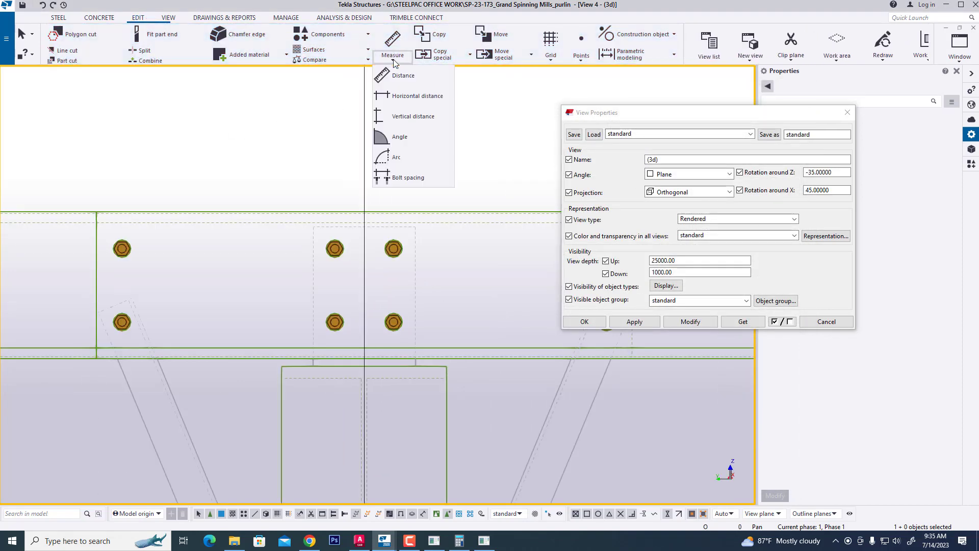
pyautogui.click(402, 97)
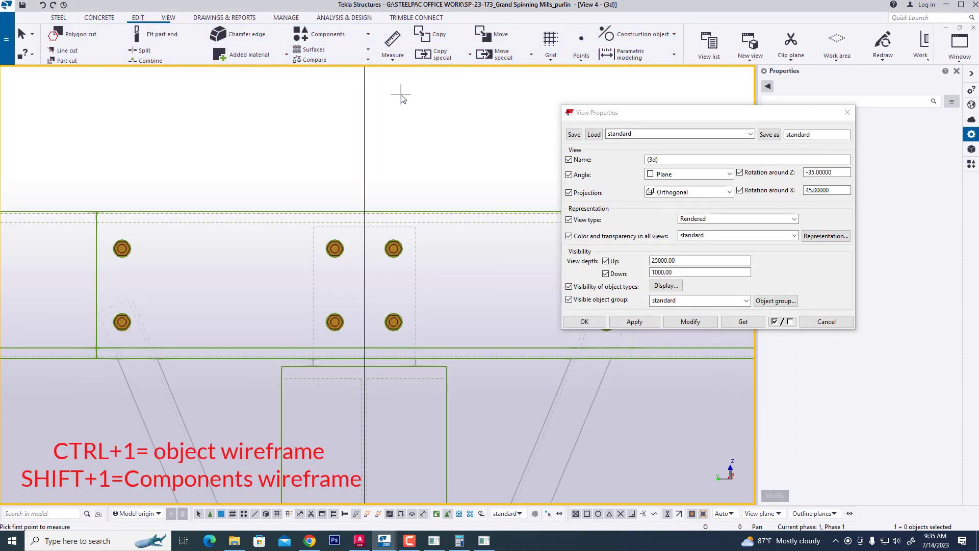
pyautogui.click(95, 211)
pyautogui.scroll(2, 113, 242)
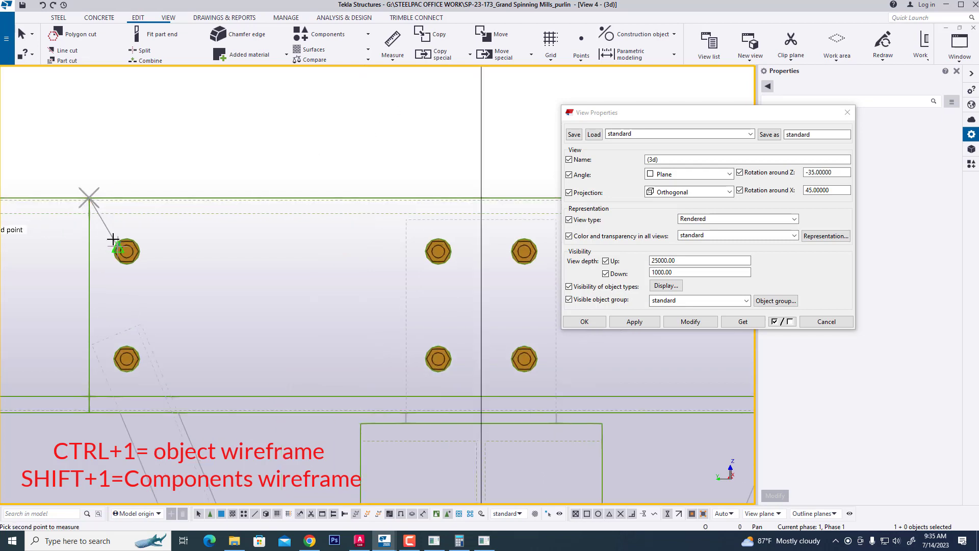
pyautogui.click(128, 253)
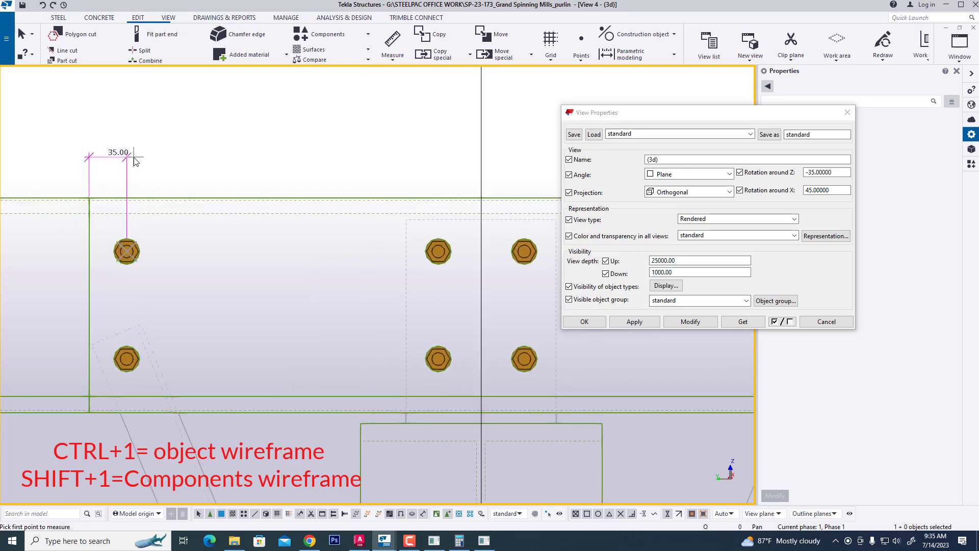
# Measure the horizontal distances from the rafter centerline to the purlin ends on both sides of the overlap
pyautogui.click(89, 197)
pyautogui.scroll(-1, 117, 165)
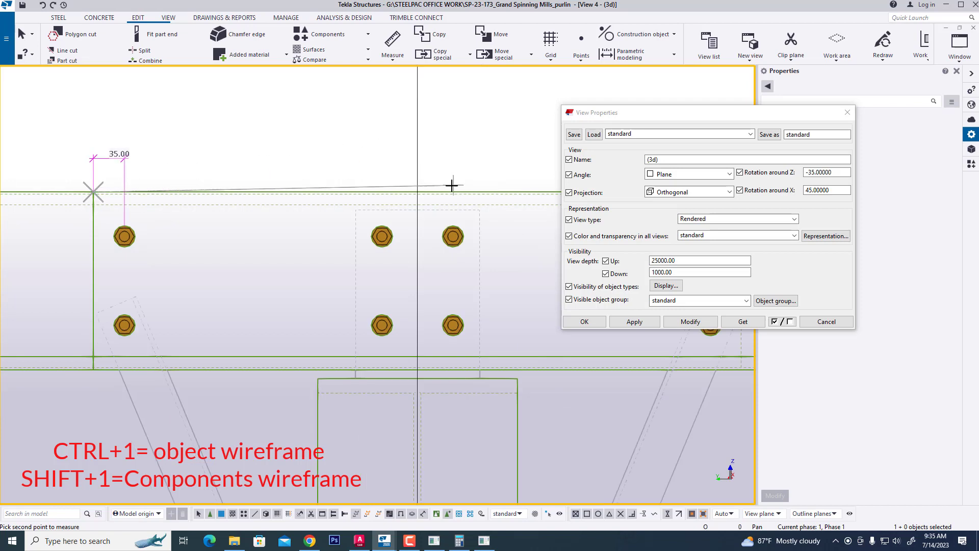
pyautogui.click(408, 192)
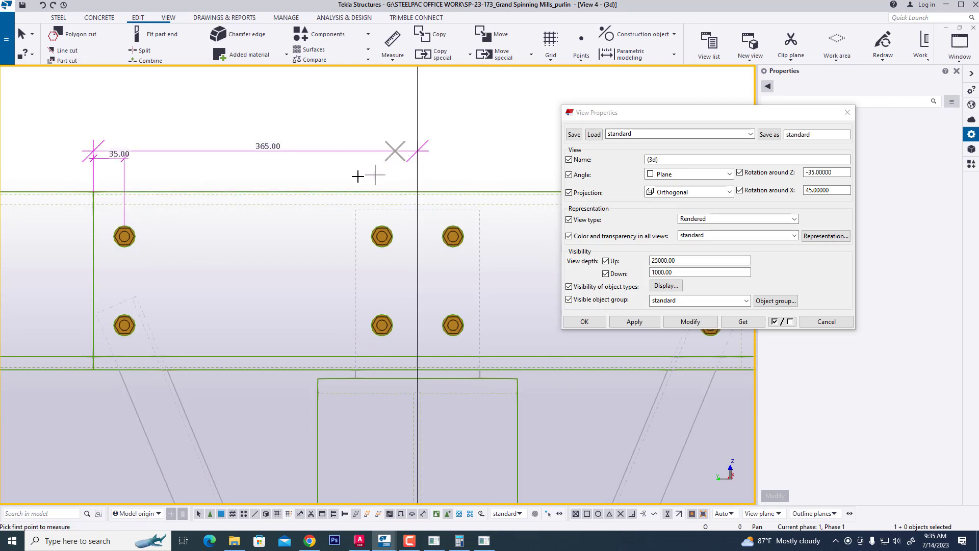
pyautogui.scroll(-1, 387, 169)
pyautogui.click(402, 192)
pyautogui.scroll(-2, 309, 183)
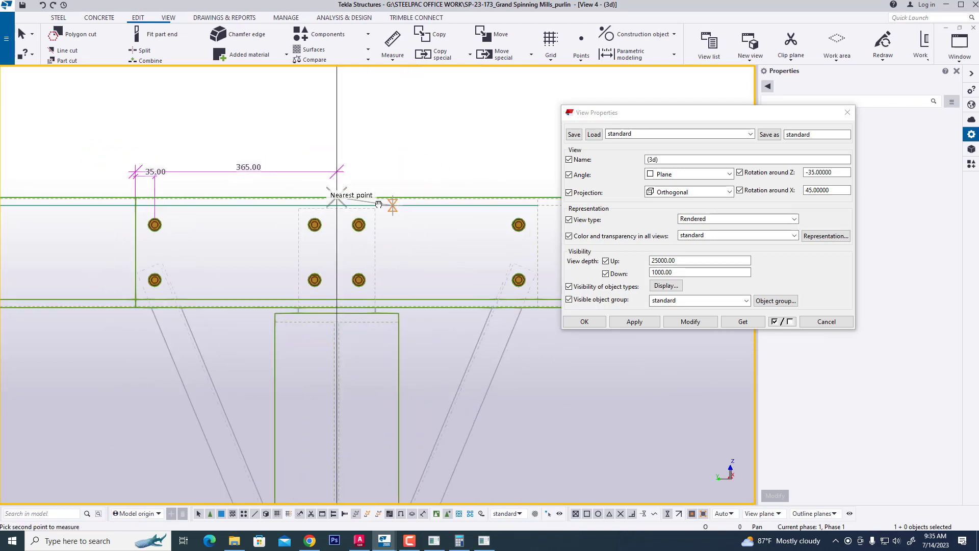
pyautogui.click(473, 201)
pyautogui.click(473, 127)
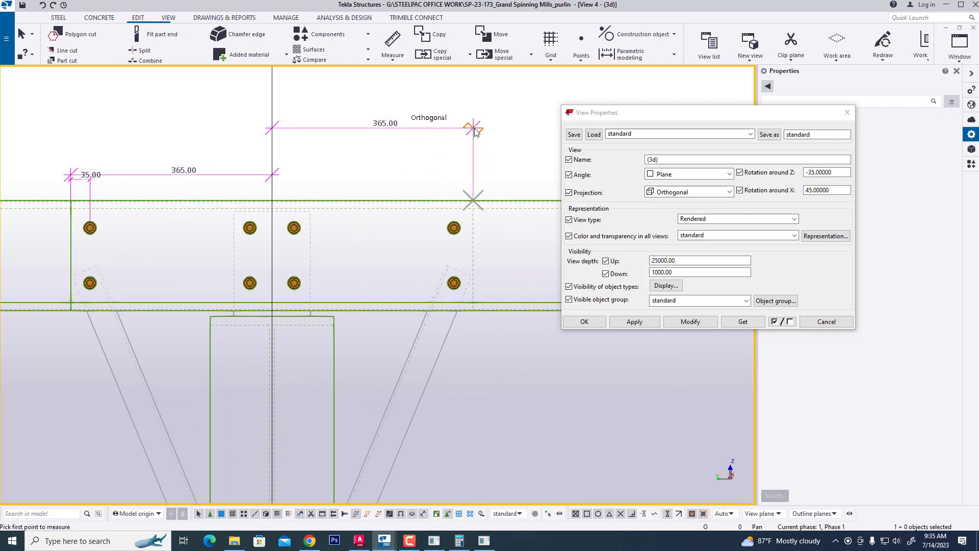
pyautogui.rightClick(402, 152)
pyautogui.click(411, 160)
# Measure the horizontal distances from the rafter centerline to the outer lower bolts on both sides of the purlin overlap
pyautogui.scroll(-1, 384, 156)
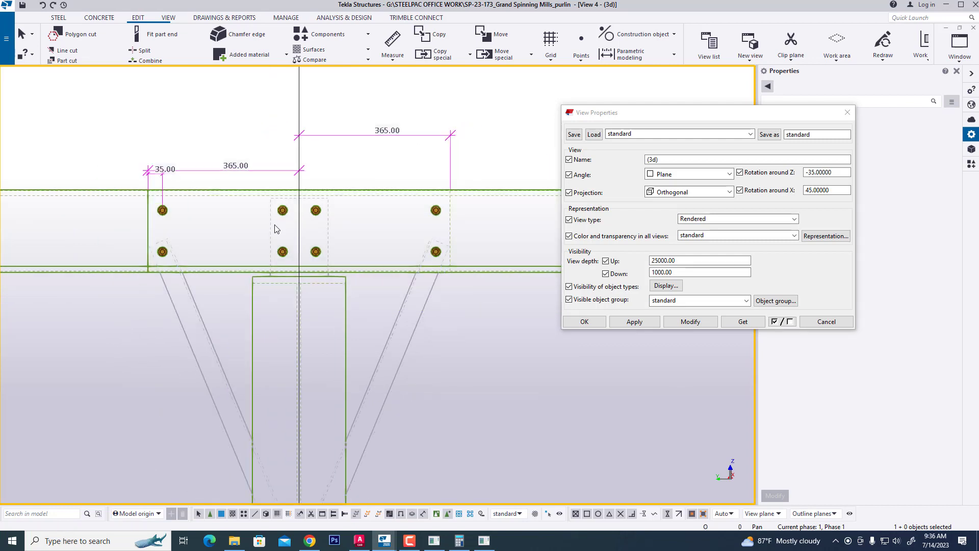
pyautogui.click(392, 55)
pyautogui.click(402, 94)
pyautogui.scroll(2, 168, 304)
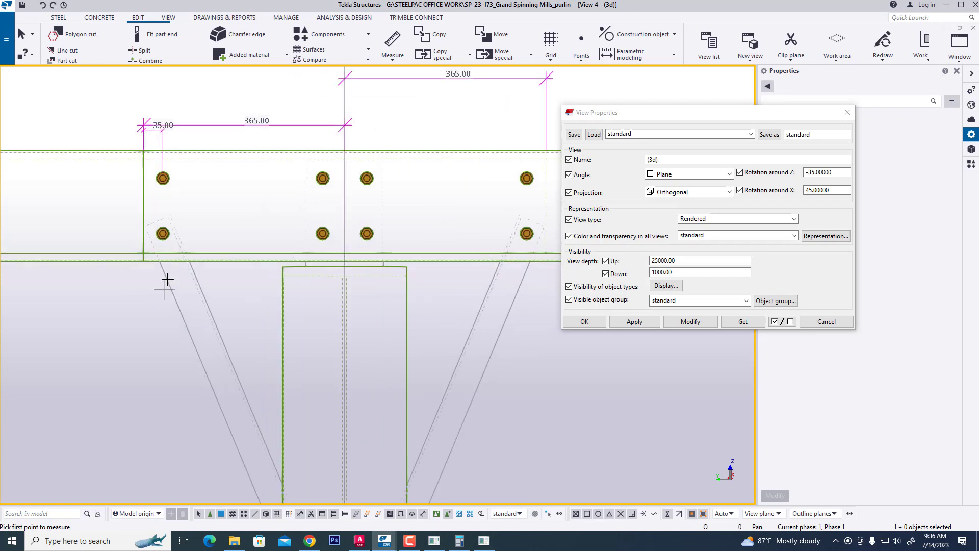
pyautogui.click(161, 232)
pyautogui.scroll(-1, 162, 232)
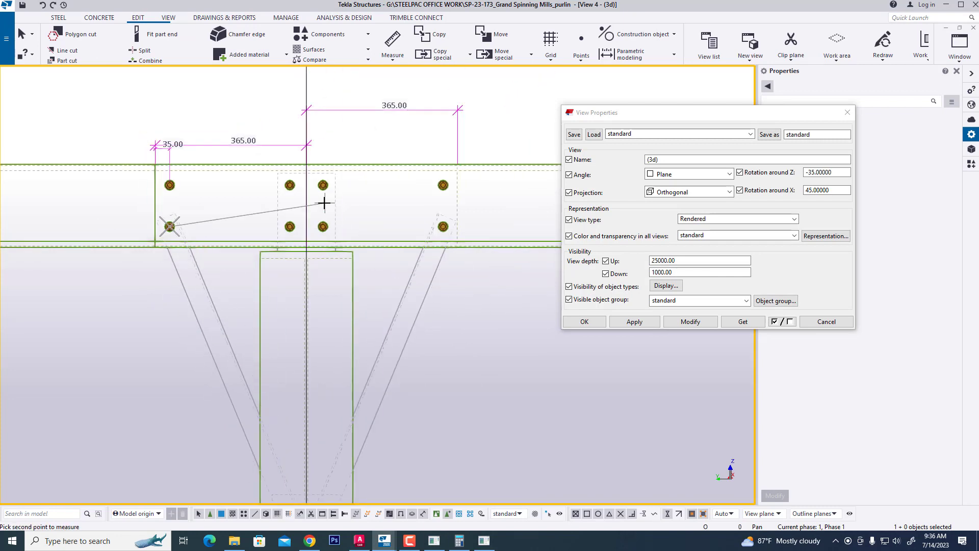
pyautogui.click(306, 224)
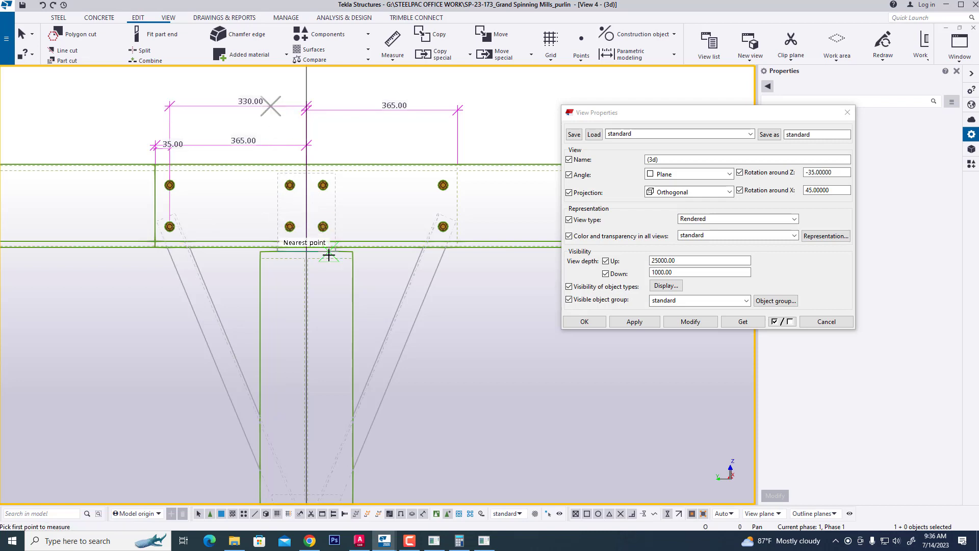
pyautogui.click(306, 234)
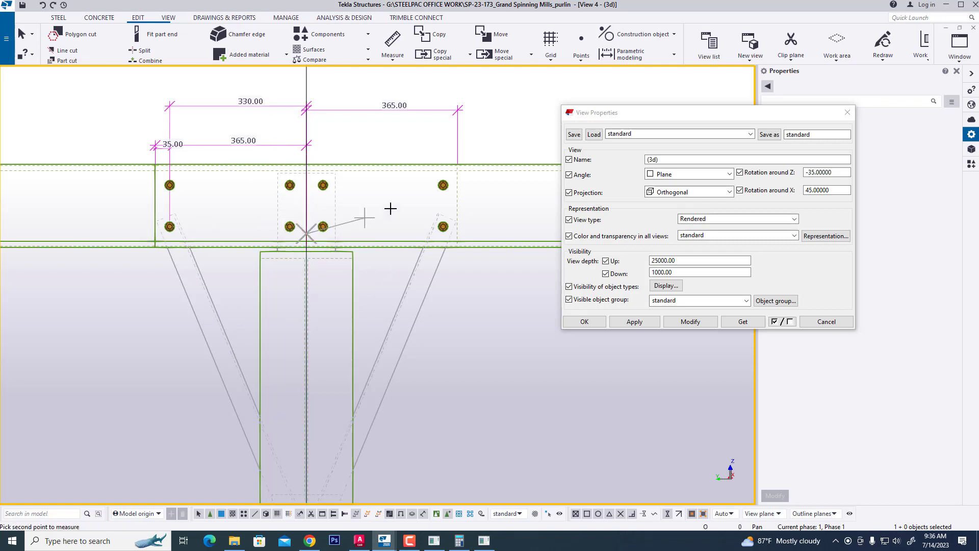
pyautogui.click(443, 226)
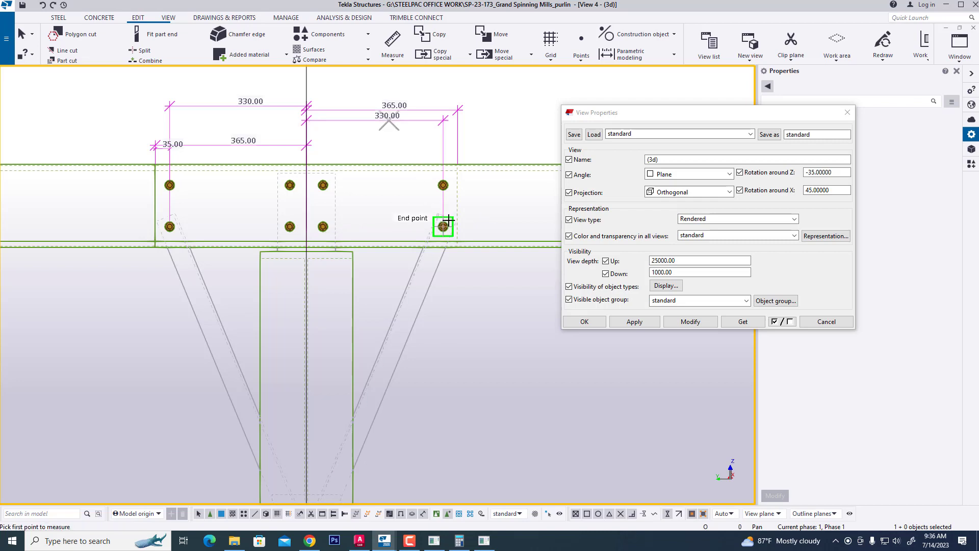
pyautogui.press('Escape')
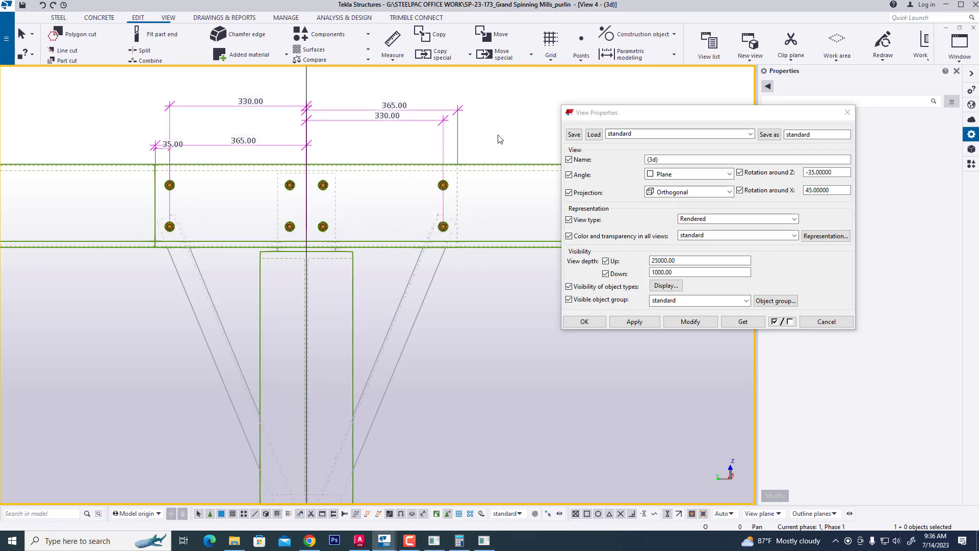
# Clear the measurements, close the part-plane view, redraw the 3D view and dismiss the view properties
pyautogui.rightClick(492, 127)
pyautogui.click(515, 193)
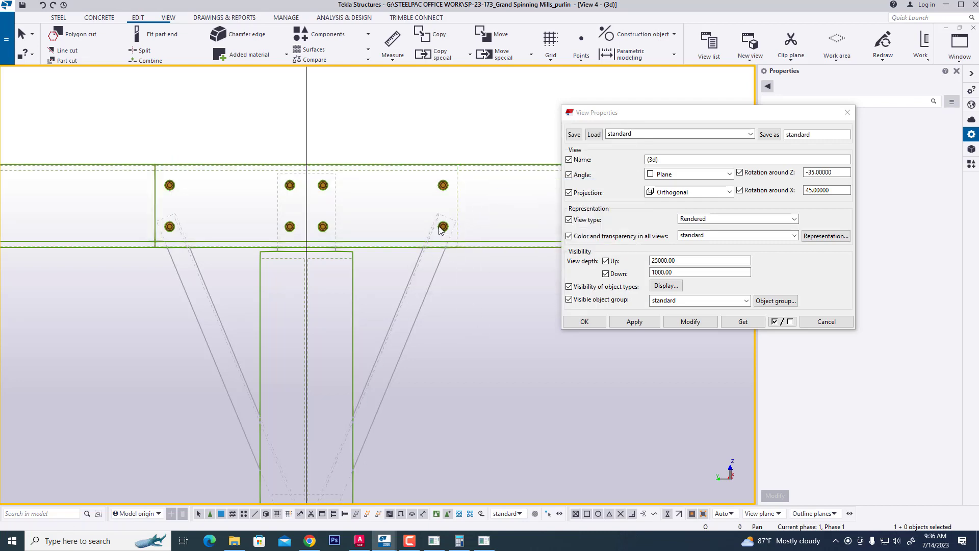
pyautogui.scroll(-4, 296, 214)
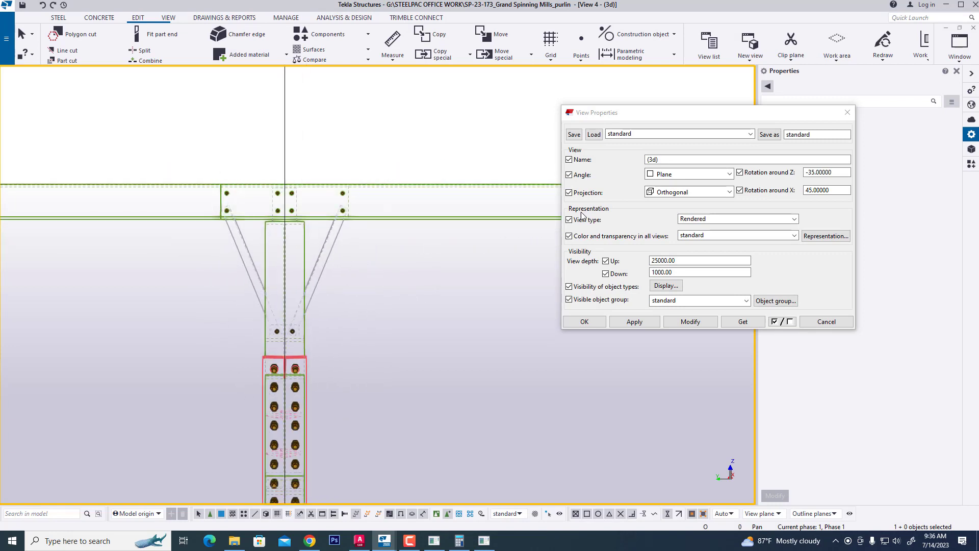
pyautogui.click(971, 28)
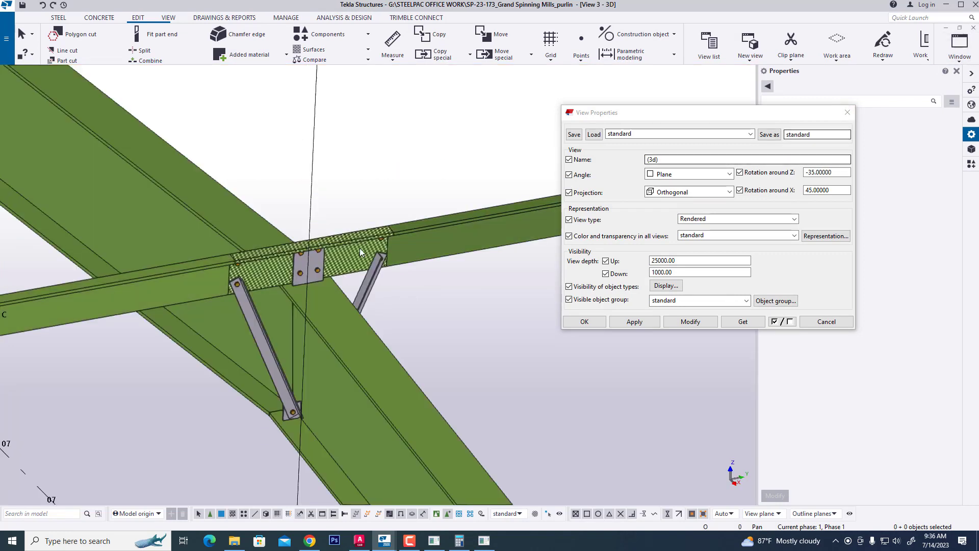
pyautogui.rightClick(373, 125)
pyautogui.click(402, 190)
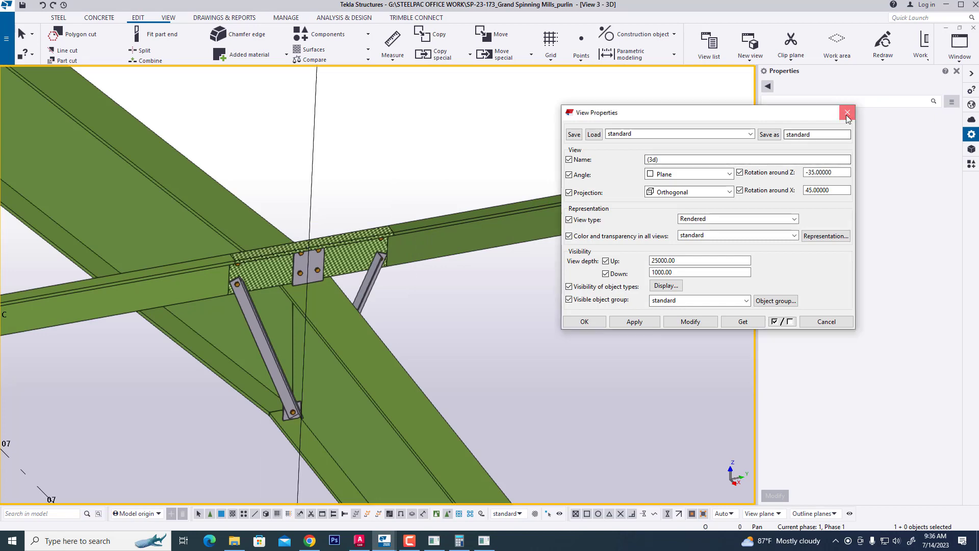
pyautogui.press('Escape')
# Switch to the Grid 06 view, set it to plane orientation at the ridge, and redraw it to clear the component symbols
pyautogui.scroll(-5, 528, 232)
pyautogui.scroll(3, 431, 276)
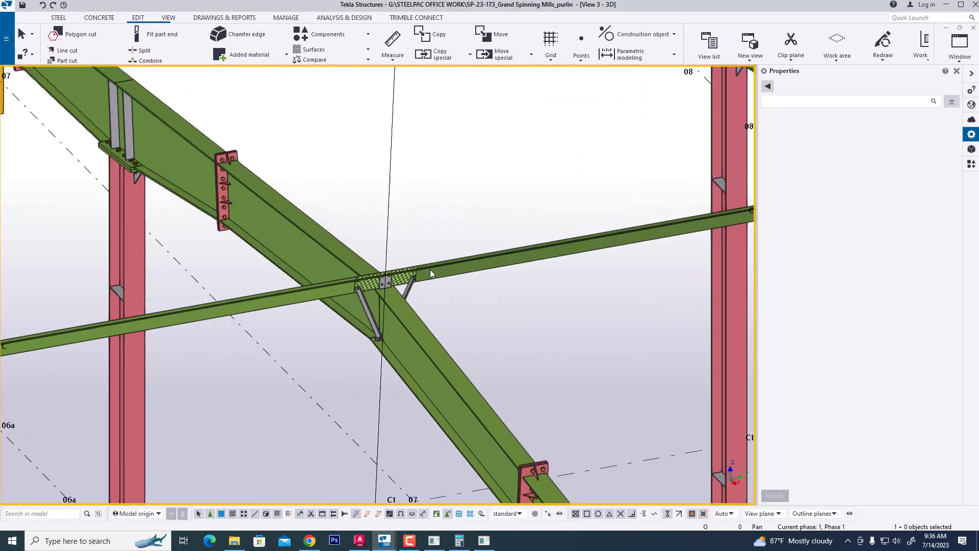
pyautogui.scroll(-5, 516, 270)
pyautogui.scroll(3, 472, 276)
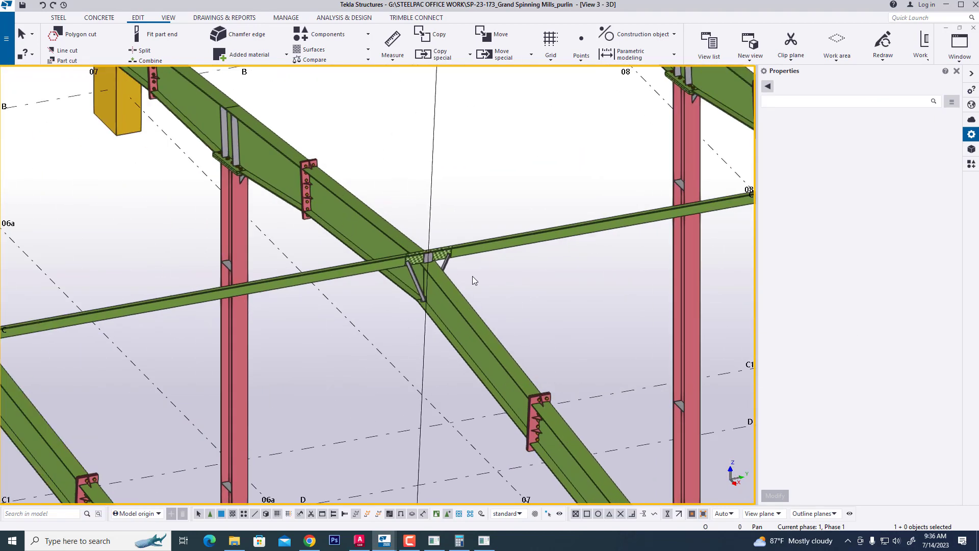
pyautogui.scroll(2, 472, 276)
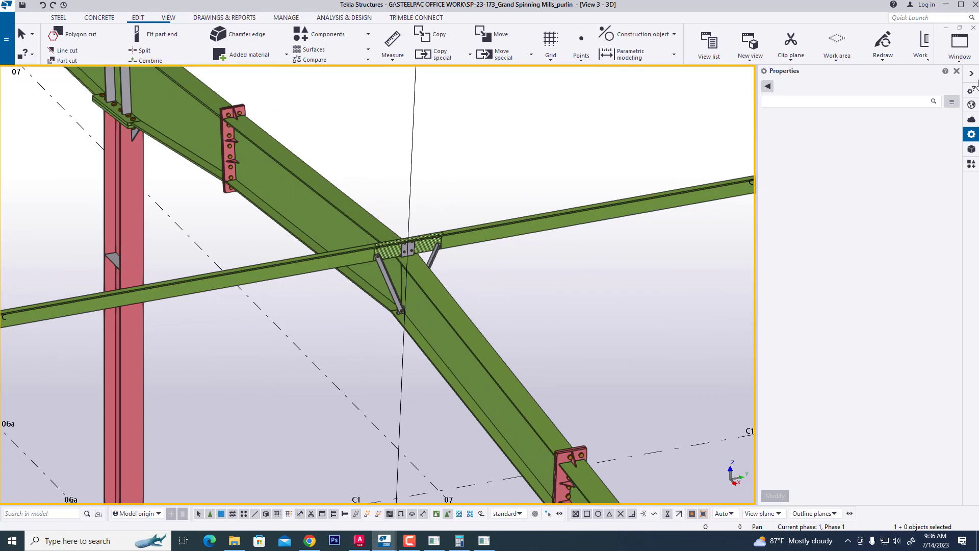
pyautogui.click(960, 44)
pyautogui.click(933, 145)
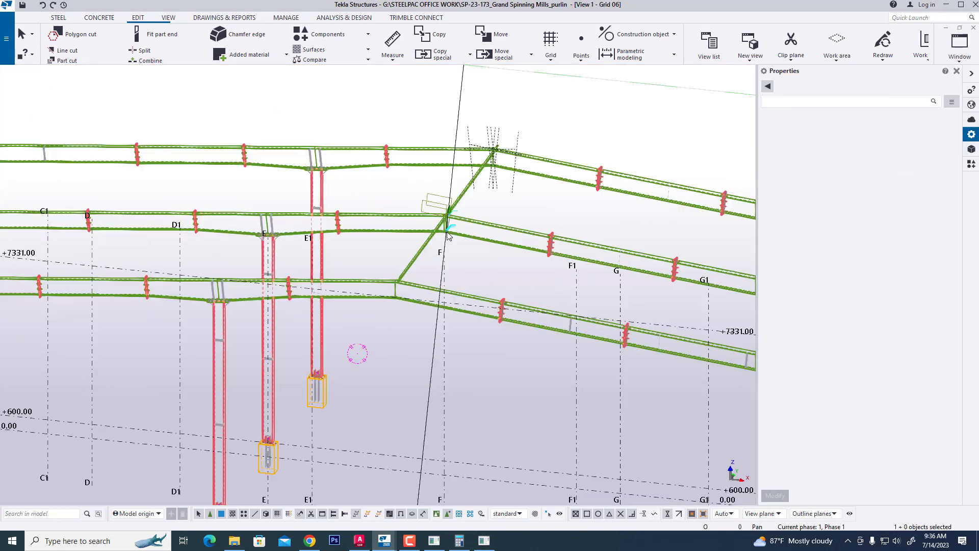
pyautogui.scroll(5, 513, 164)
pyautogui.hotkey('ctrl', 'p')
pyautogui.scroll(2, 513, 164)
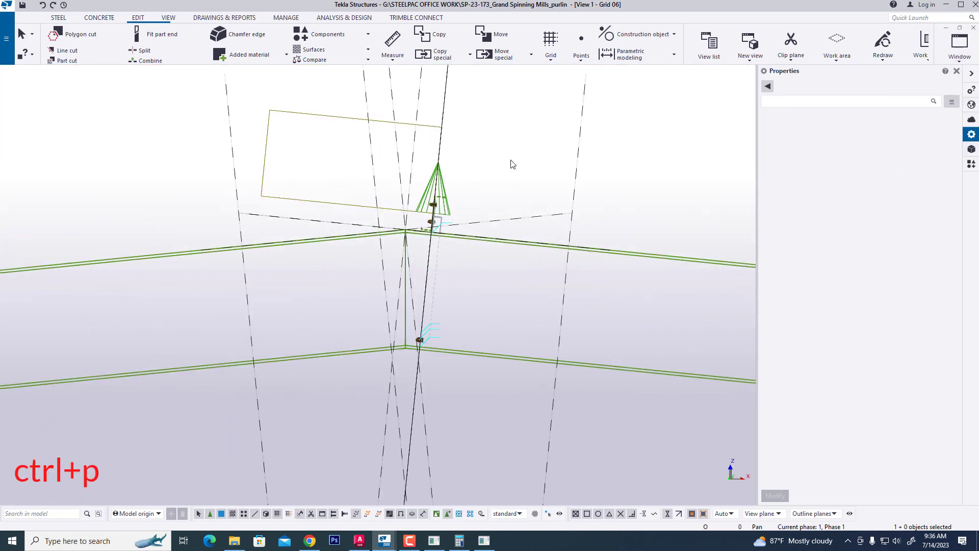
pyautogui.rightClick(513, 165)
pyautogui.click(544, 219)
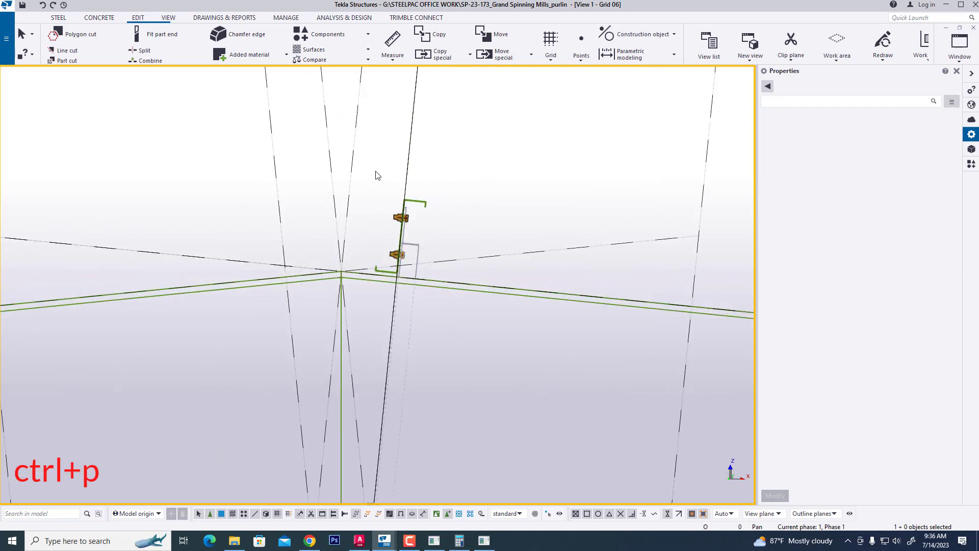
# Copy the ridge purlin with its bolts and connection objects linearly along the rafter slope, 50 copies at dX 796.03 and dZ -79.60
pyautogui.scroll(2, 437, 186)
pyautogui.moveTo(457, 156); pyautogui.dragTo(422, 232)
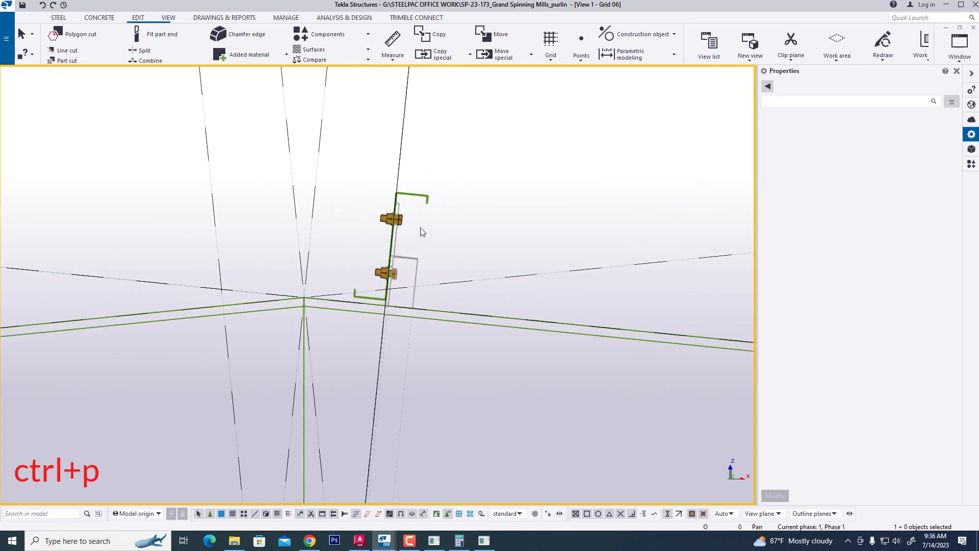
pyautogui.click(430, 190)
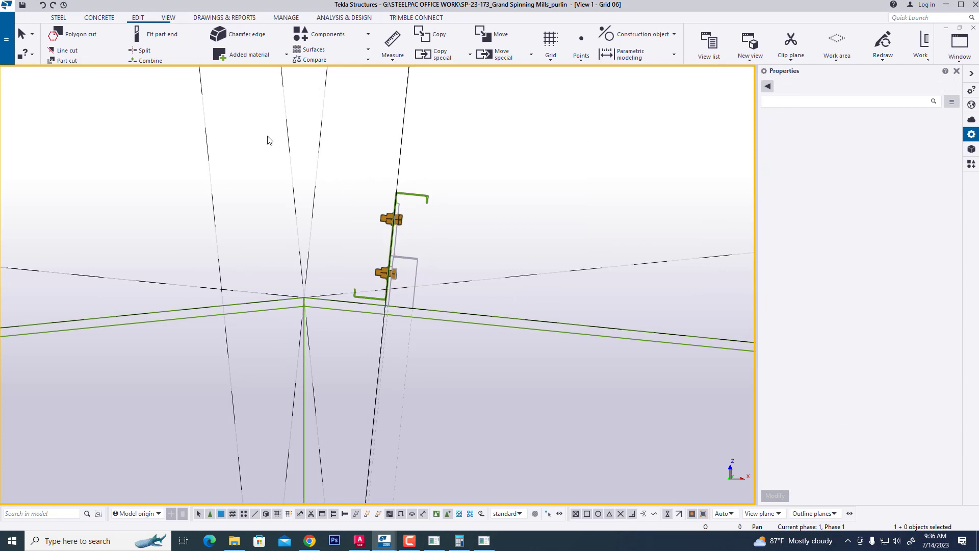
pyautogui.moveTo(268, 137); pyautogui.dragTo(538, 289)
pyautogui.rightClick(513, 216)
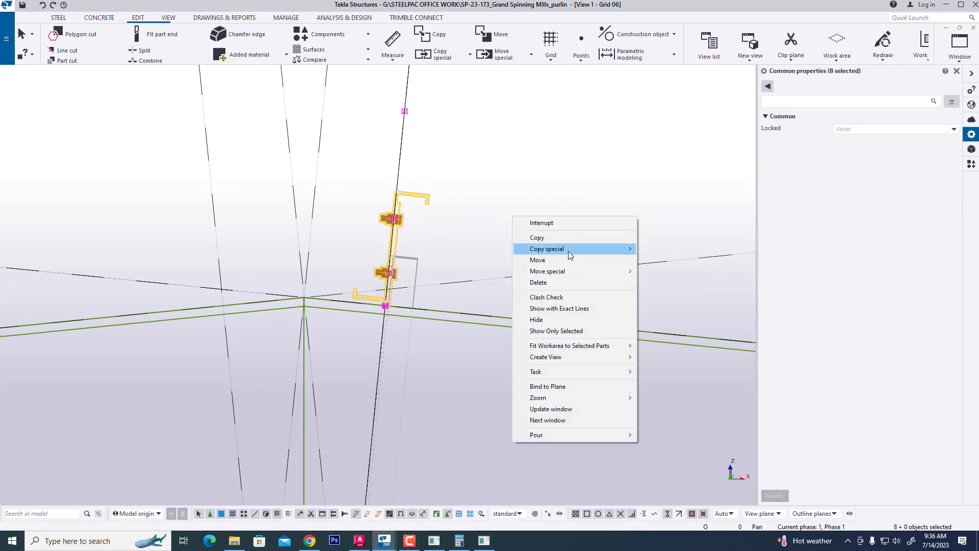
pyautogui.moveTo(568, 250)
pyautogui.click(663, 249)
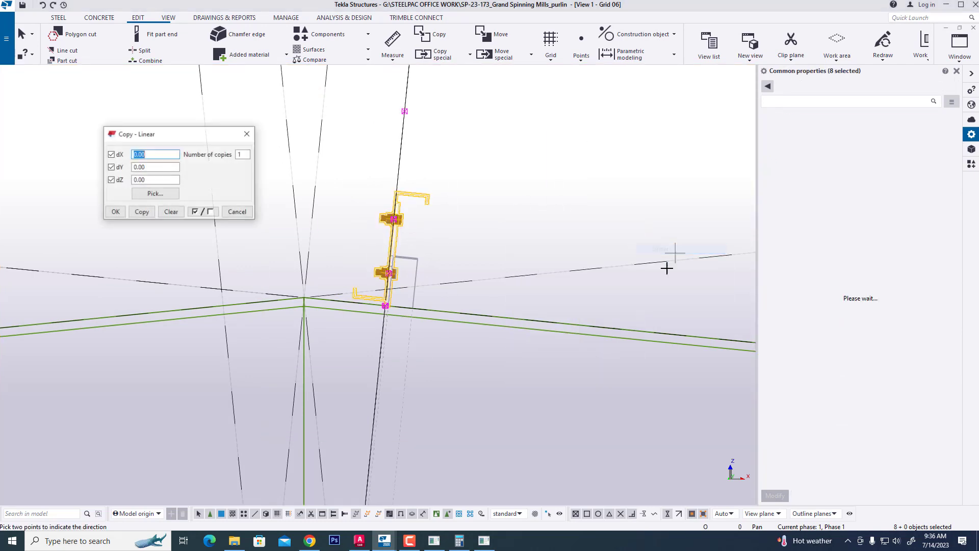
pyautogui.scroll(3, 311, 314)
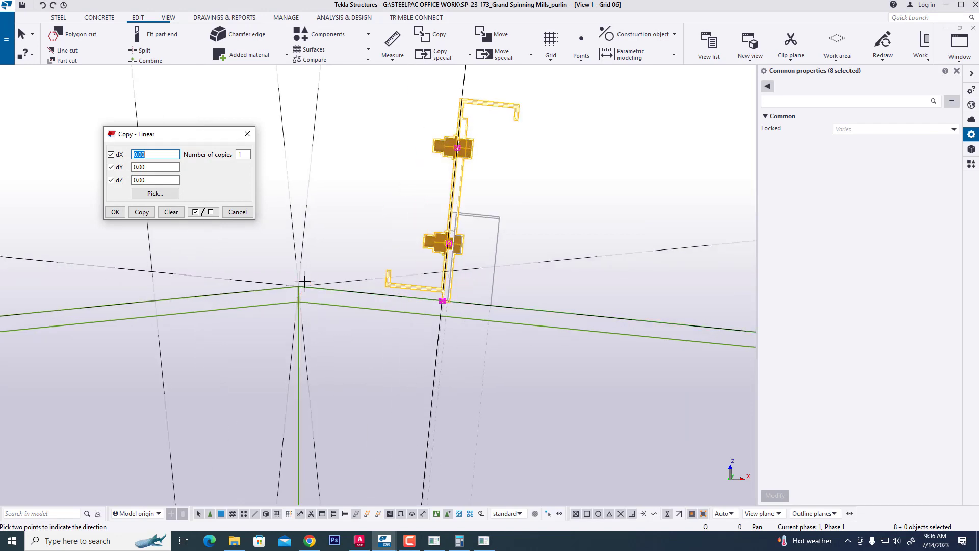
pyautogui.click(442, 300)
pyautogui.scroll(-5, 231, 243)
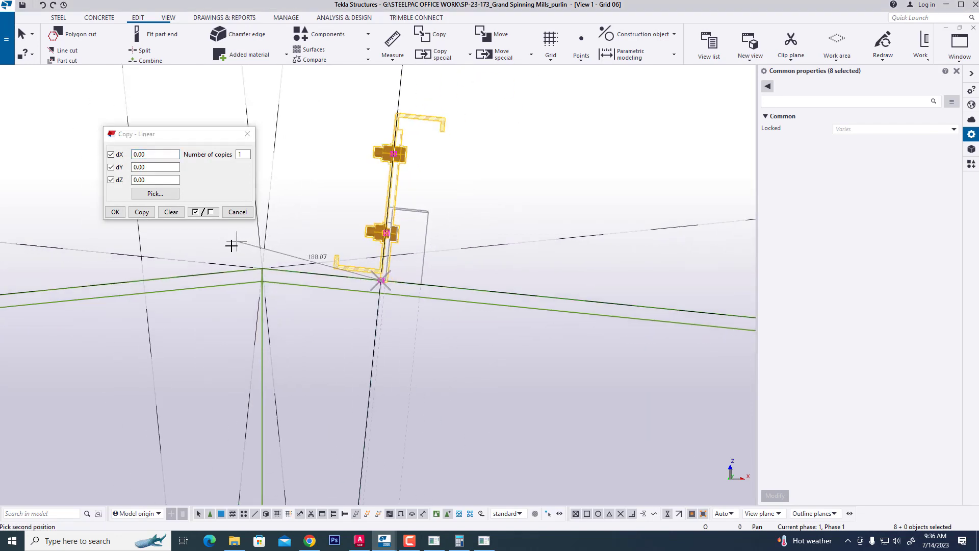
pyautogui.scroll(3, 576, 303)
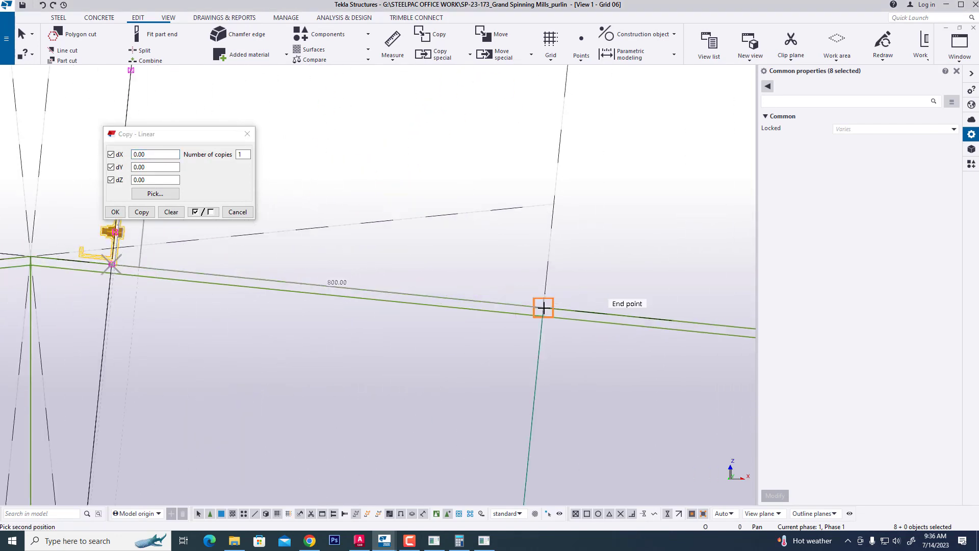
pyautogui.click(543, 308)
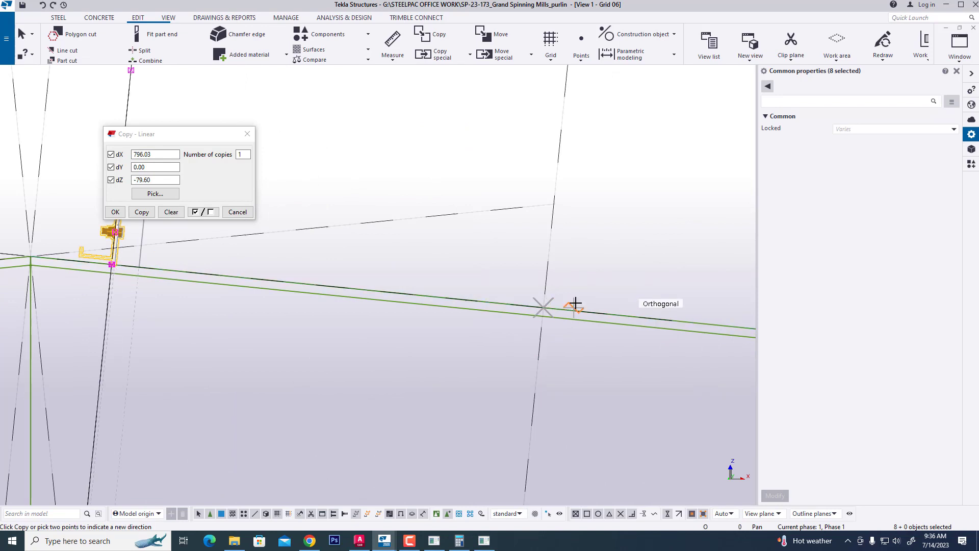
pyautogui.doubleClick(245, 156)
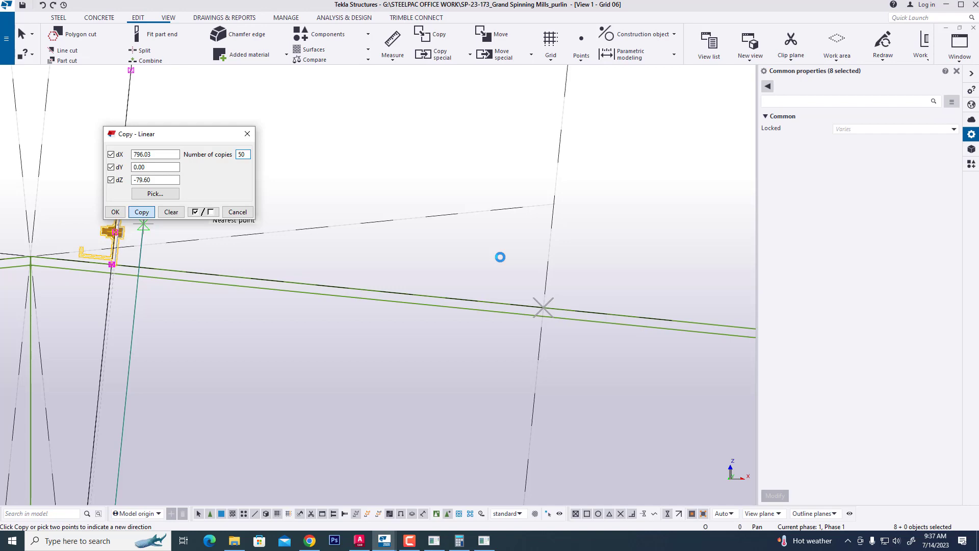
pyautogui.click(513, 296)
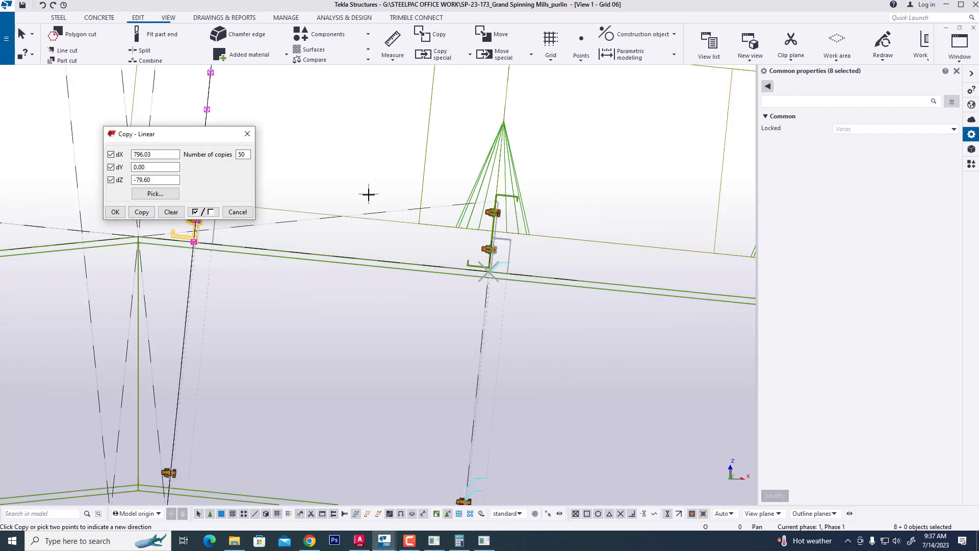
# End the linear copy and redraw the Grid 06 view to clear the symbols of the copied components
pyautogui.scroll(10, 437, 225)
pyautogui.scroll(-10, 564, 386)
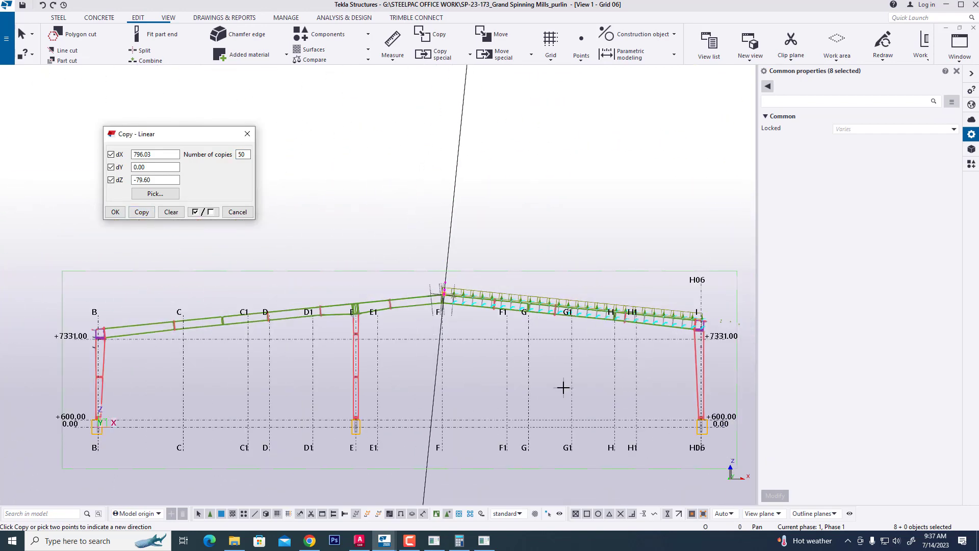
pyautogui.scroll(10, 415, 321)
pyautogui.rightClick(341, 211)
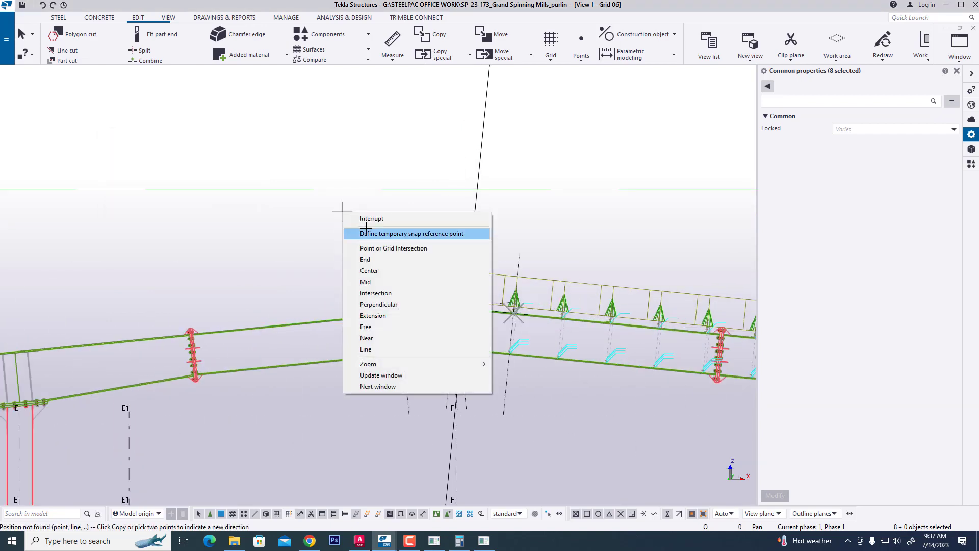
pyautogui.click(365, 227)
pyautogui.scroll(5, 312, 198)
pyautogui.rightClick(312, 198)
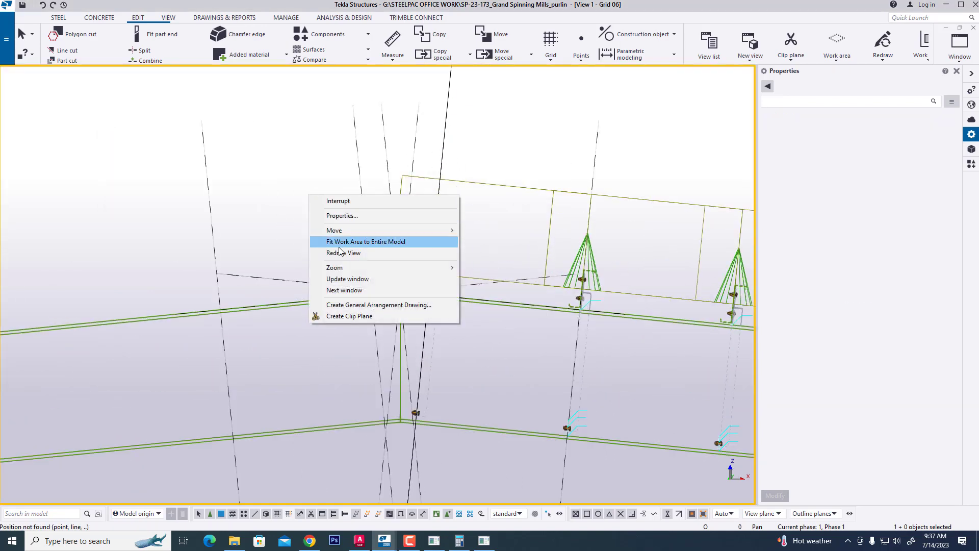
pyautogui.click(367, 240)
pyautogui.moveTo(245, 101); pyautogui.dragTo(686, 477)
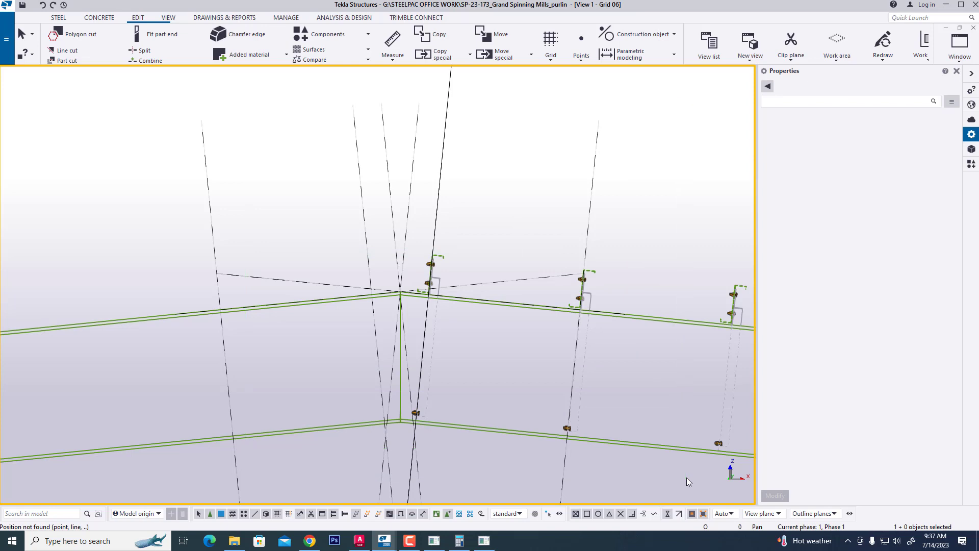
pyautogui.doubleClick(686, 477)
pyautogui.click(847, 112)
pyautogui.scroll(-2, 306, 147)
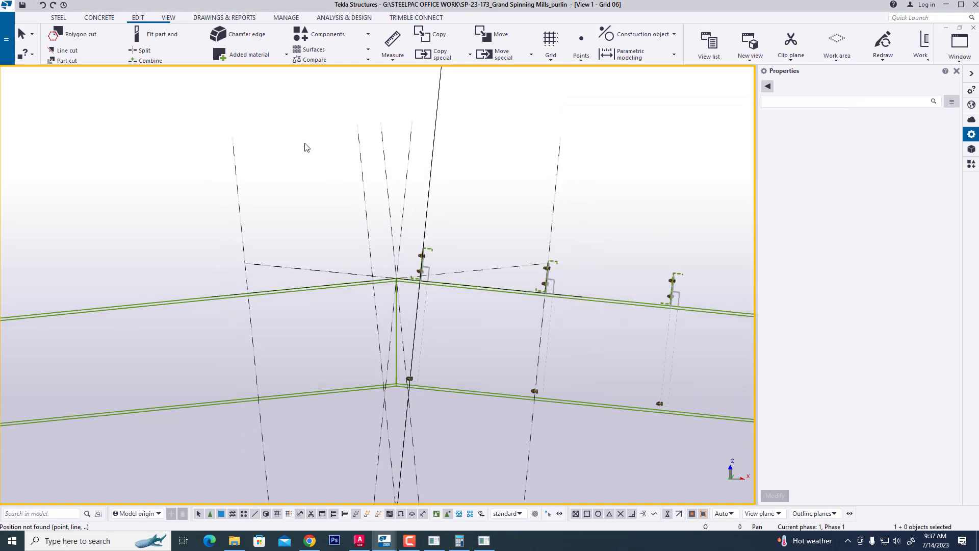
# Mirror-copy the two purlins beside the ridge with their bolts and stays across the vertical ridge line at X0 28700, Y0 36000
pyautogui.moveTo(299, 140); pyautogui.dragTo(598, 449)
pyautogui.rightClick(463, 179)
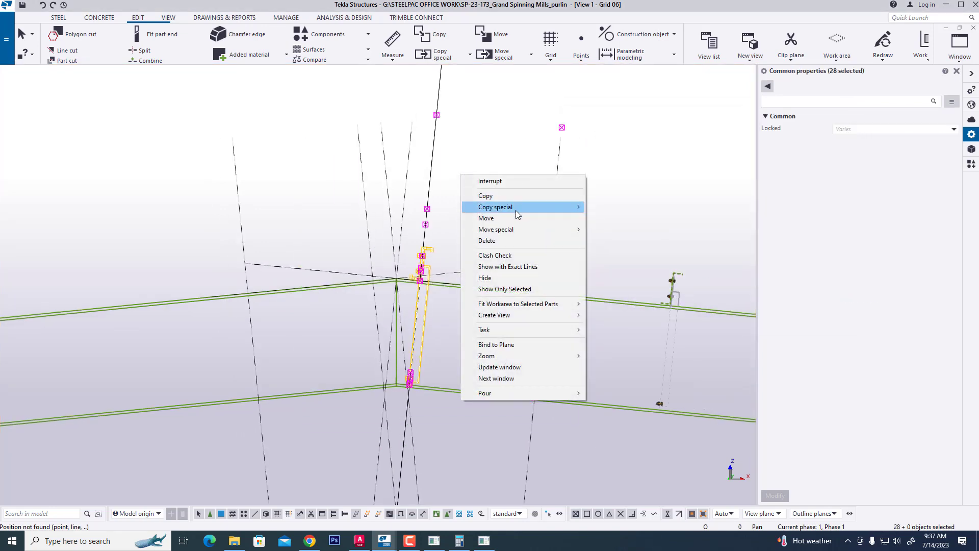
pyautogui.moveTo(515, 207)
pyautogui.click(611, 230)
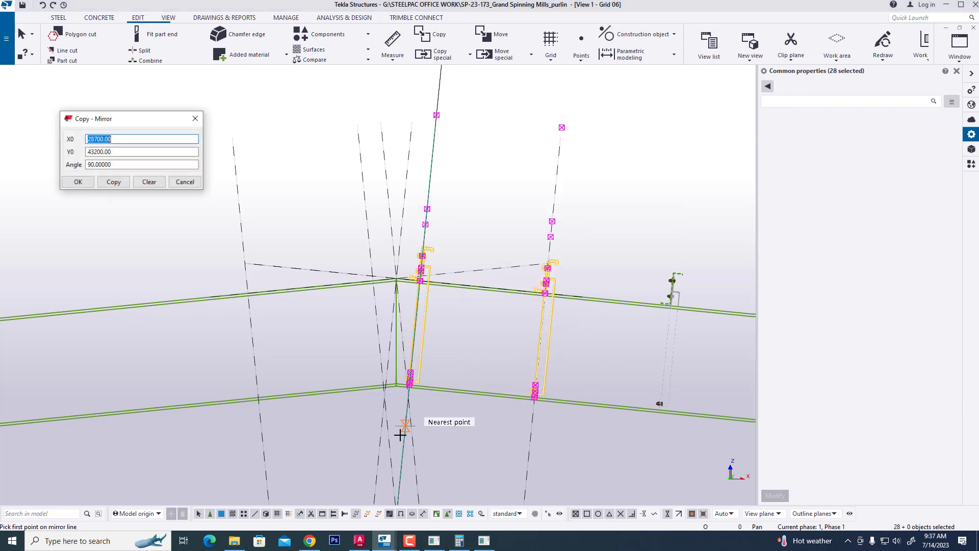
pyautogui.scroll(2, 388, 445)
pyautogui.scroll(4, 397, 352)
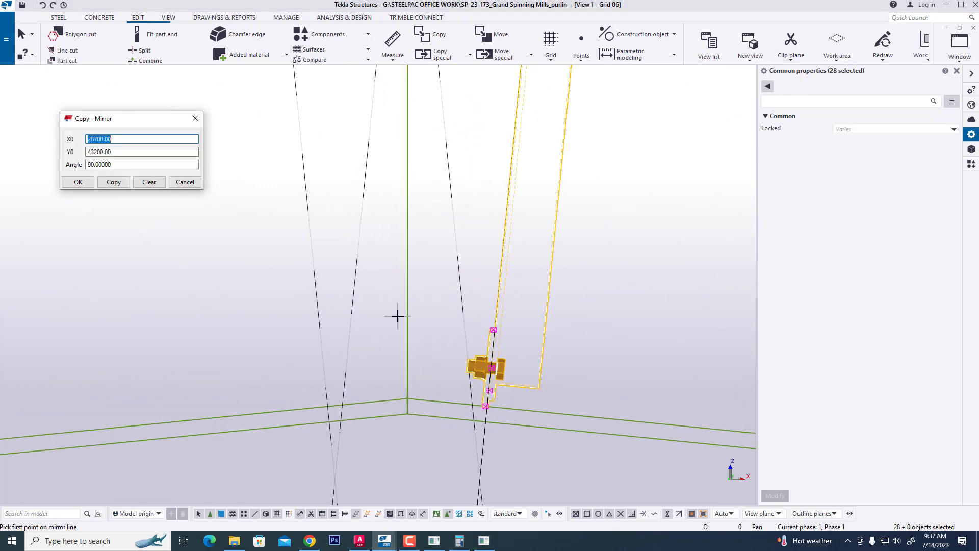
pyautogui.click(406, 337)
pyautogui.scroll(-4, 378, 456)
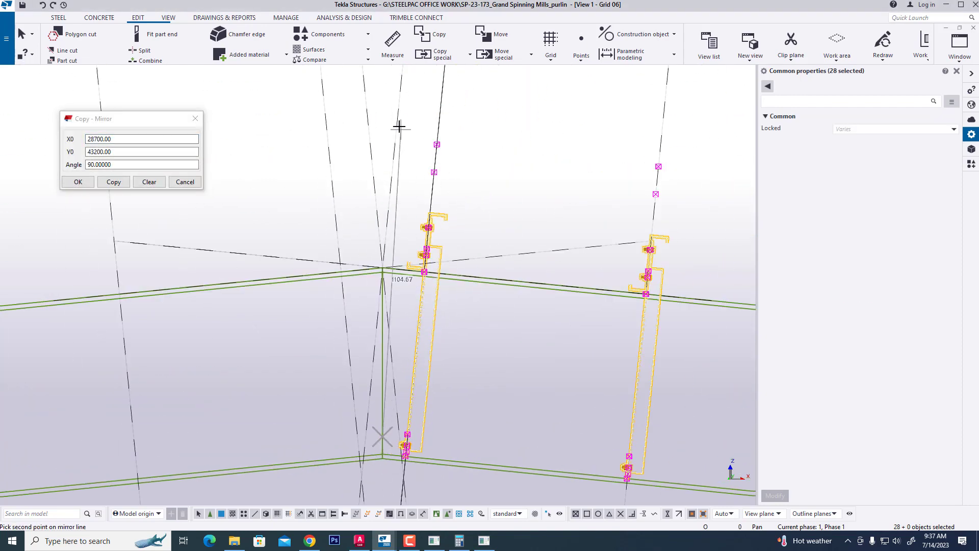
pyautogui.click(383, 109)
pyautogui.moveTo(110, 165); pyautogui.dragTo(84, 164)
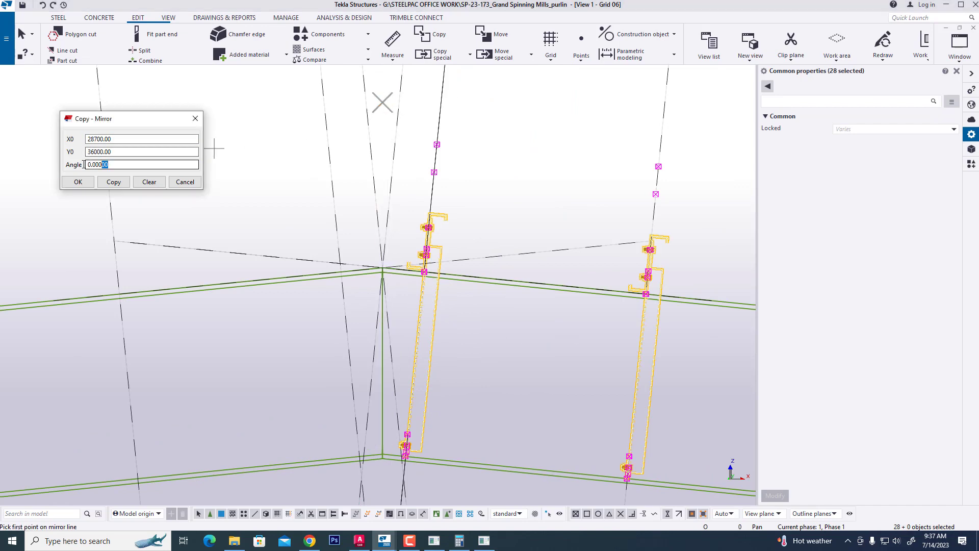
pyautogui.click(113, 181)
pyautogui.click(197, 120)
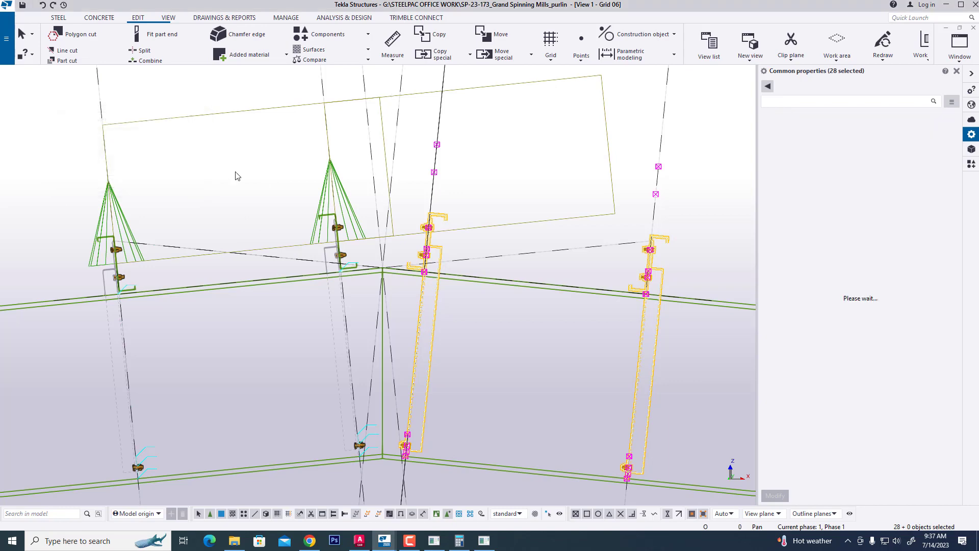
# Redraw the Grid 06 view to clear the component symbols of the mirrored purlins
pyautogui.rightClick(230, 163)
pyautogui.click(208, 223)
pyautogui.moveTo(208, 223); pyautogui.dragTo(424, 211, button='middle')
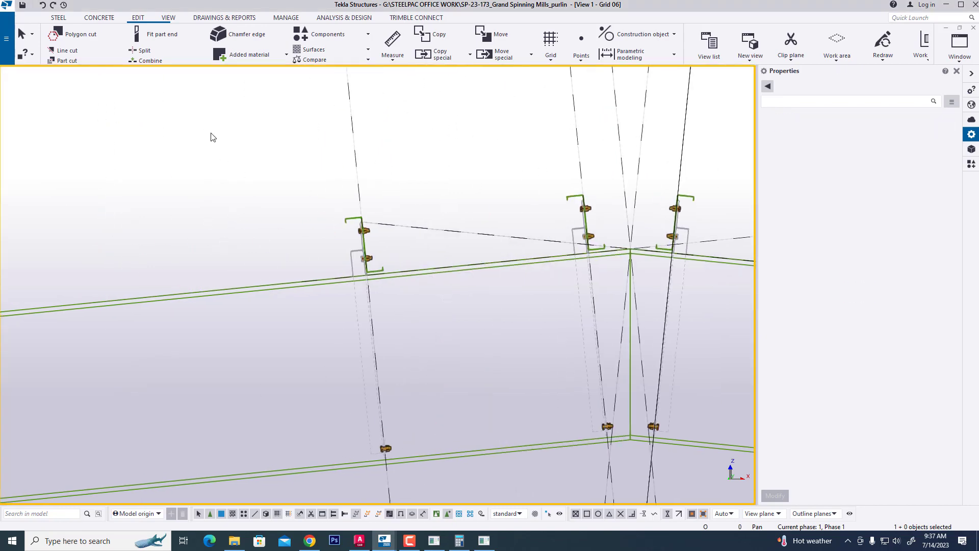
pyautogui.moveTo(213, 137); pyautogui.dragTo(430, 348)
pyautogui.keyDown('ctrl'); pyautogui.moveTo(430, 347); pyautogui.dragTo(301, 202, button='middle'); pyautogui.keyUp('ctrl')
pyautogui.click(335, 233)
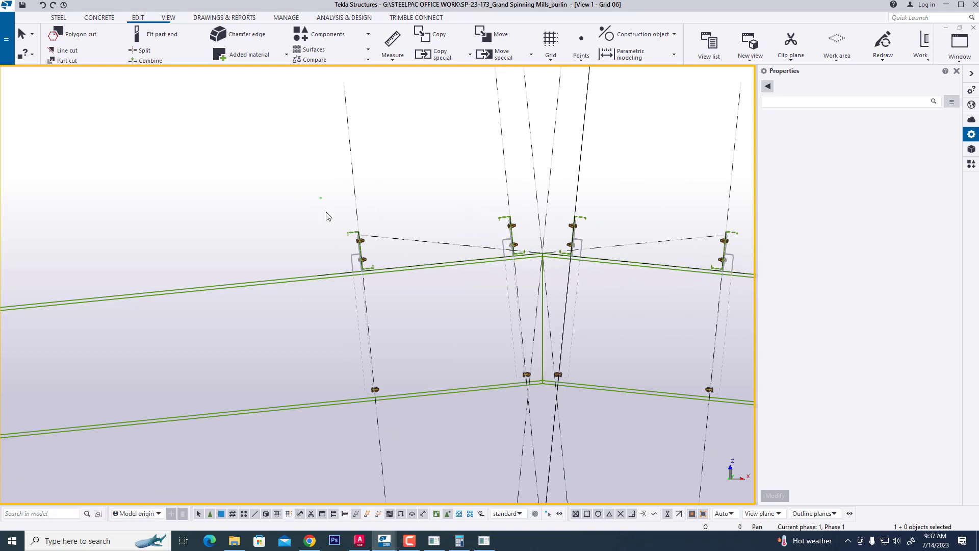
# Copy the outer mirrored purlin and its connection objects linearly down the slope, 50 copies at dX -796.03 and dZ -79.60, without expanding the work area
pyautogui.moveTo(326, 212); pyautogui.dragTo(442, 271)
pyautogui.rightClick(409, 197)
pyautogui.moveTo(457, 232)
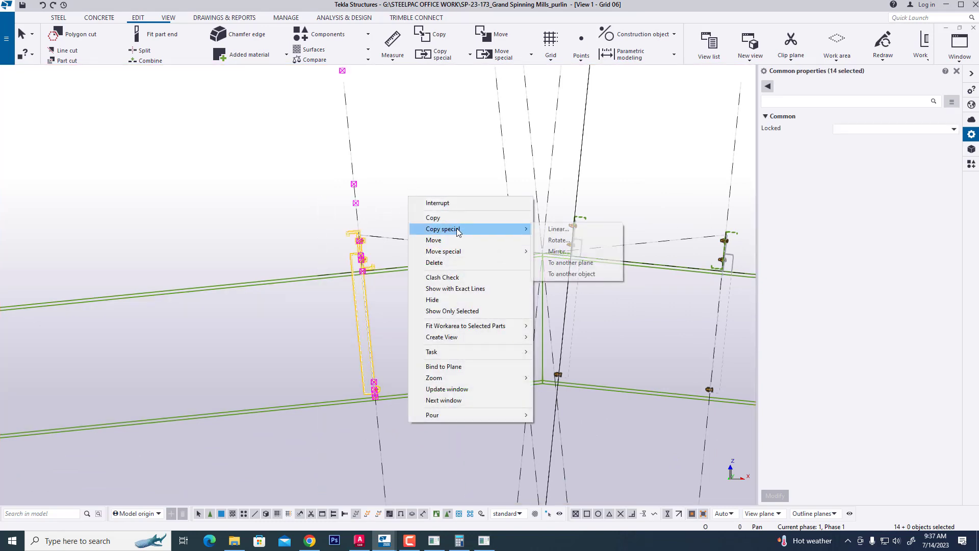
pyautogui.click(558, 229)
pyautogui.scroll(10, 509, 285)
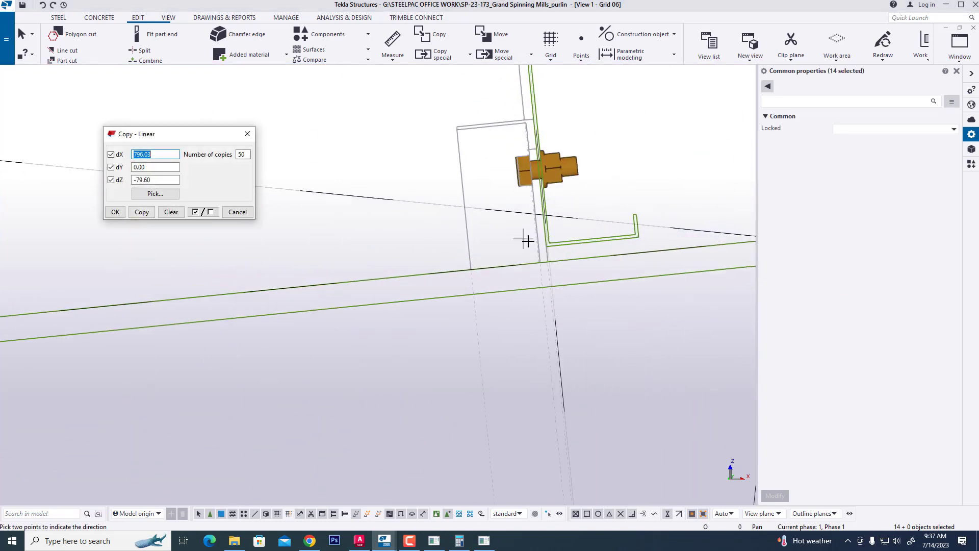
pyautogui.scroll(10, 553, 256)
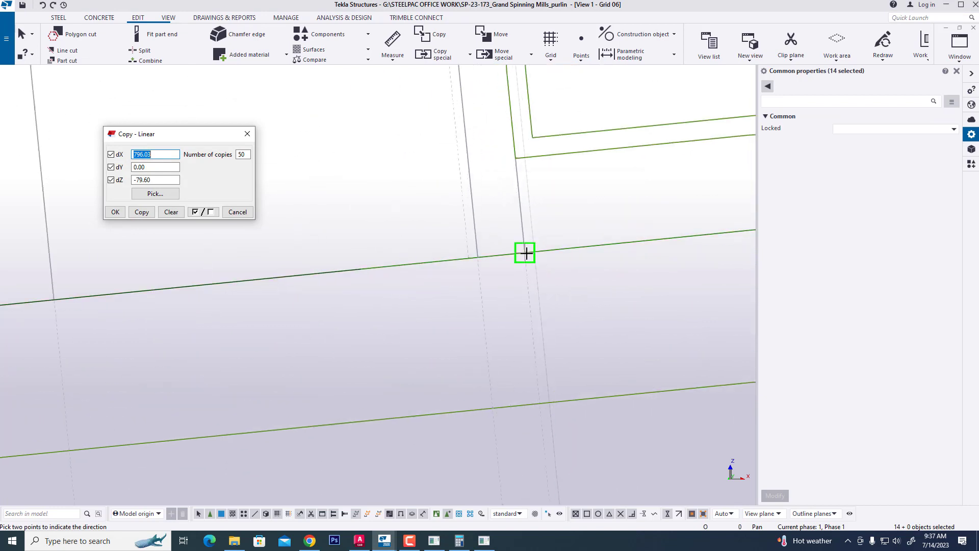
pyautogui.click(533, 251)
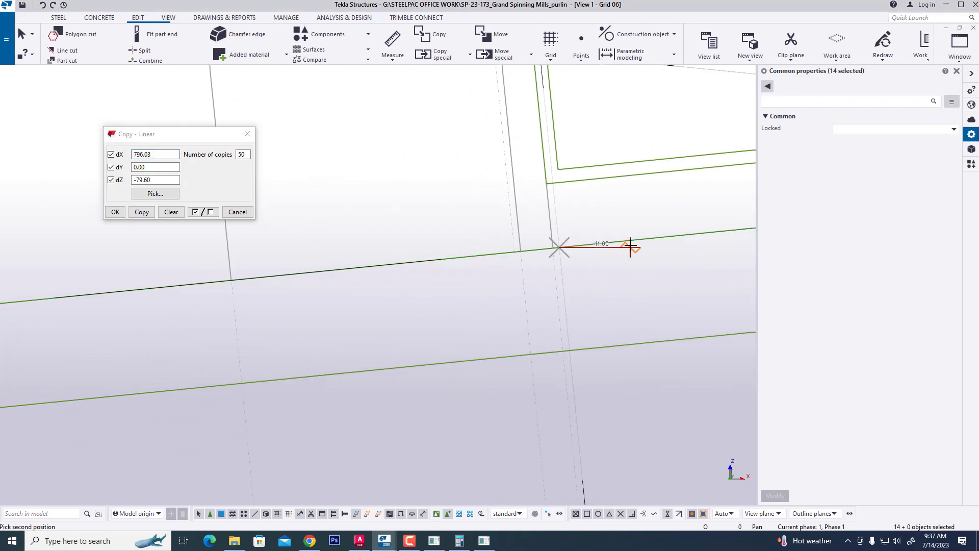
pyautogui.scroll(-5, 594, 299)
pyautogui.scroll(6, 555, 286)
pyautogui.scroll(-4, 551, 296)
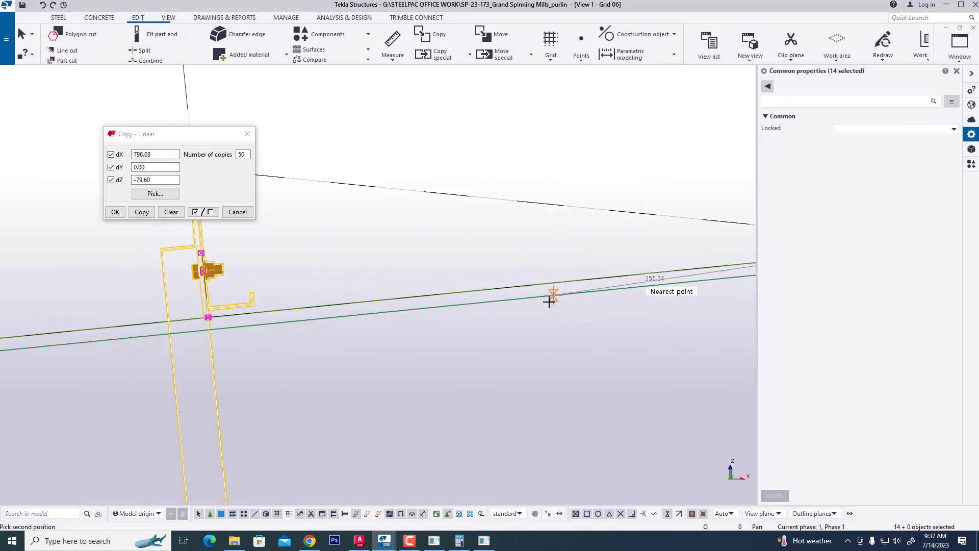
pyautogui.scroll(6, 286, 301)
pyautogui.click(330, 321)
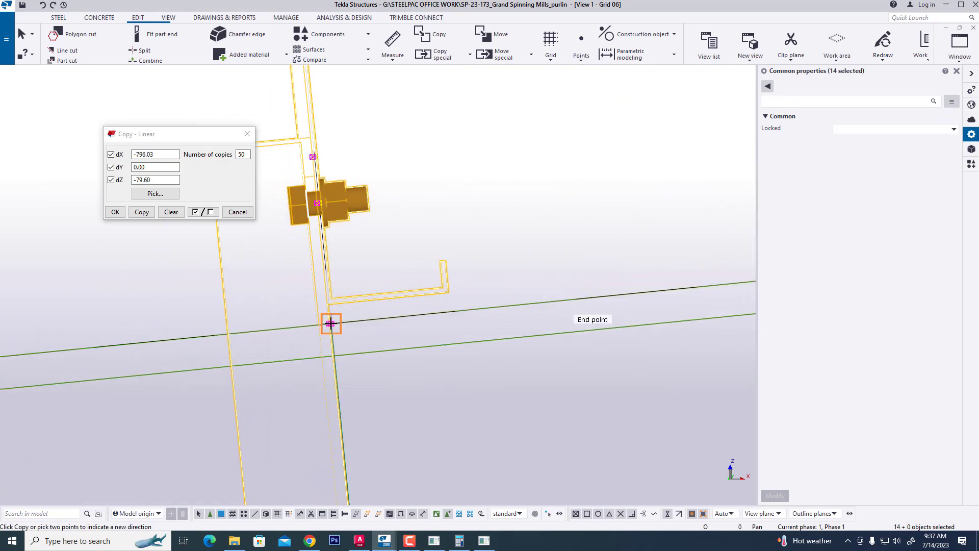
pyautogui.click(152, 211)
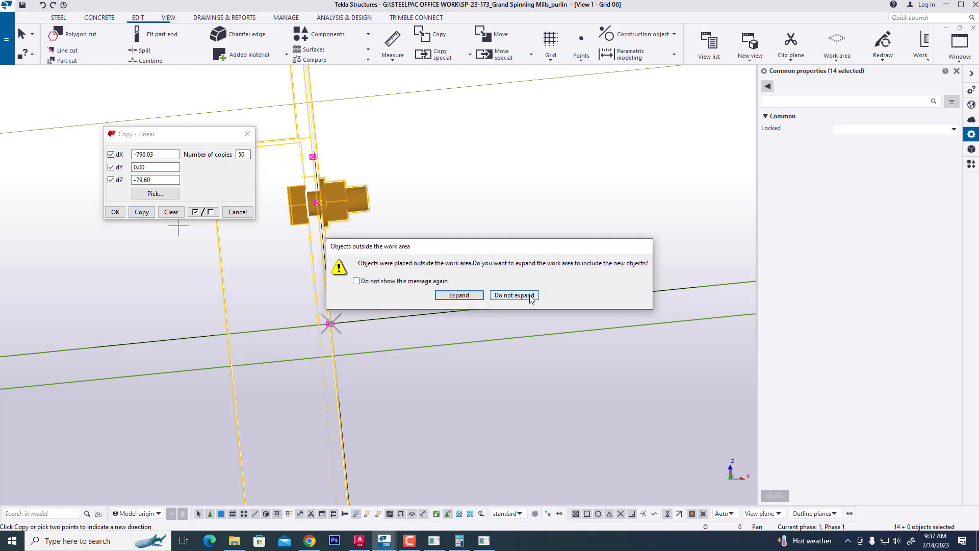
pyautogui.click(514, 295)
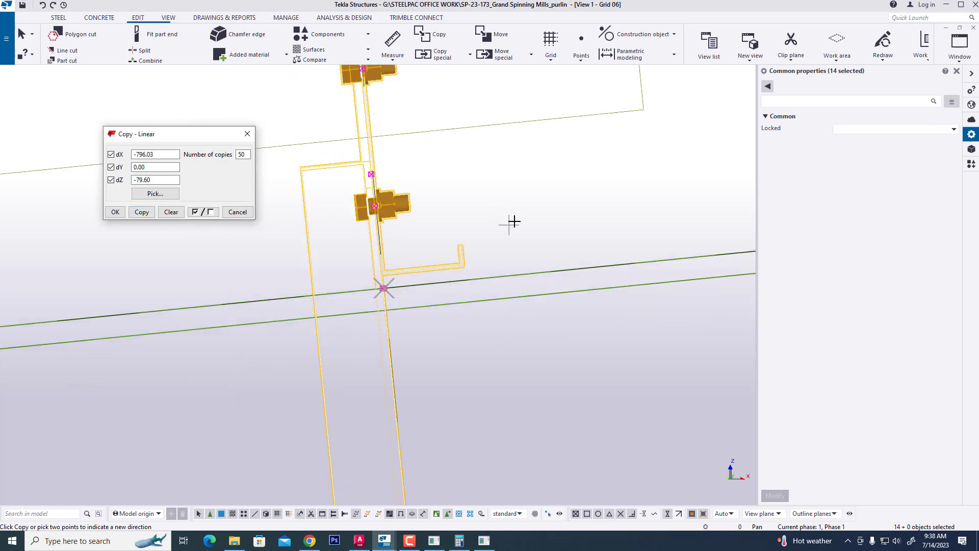
# Leave the linear copy and redraw Grid 06 to clear the symbols along the mirrored roof slope
pyautogui.scroll(-6, 514, 220)
pyautogui.scroll(-8, 300, 301)
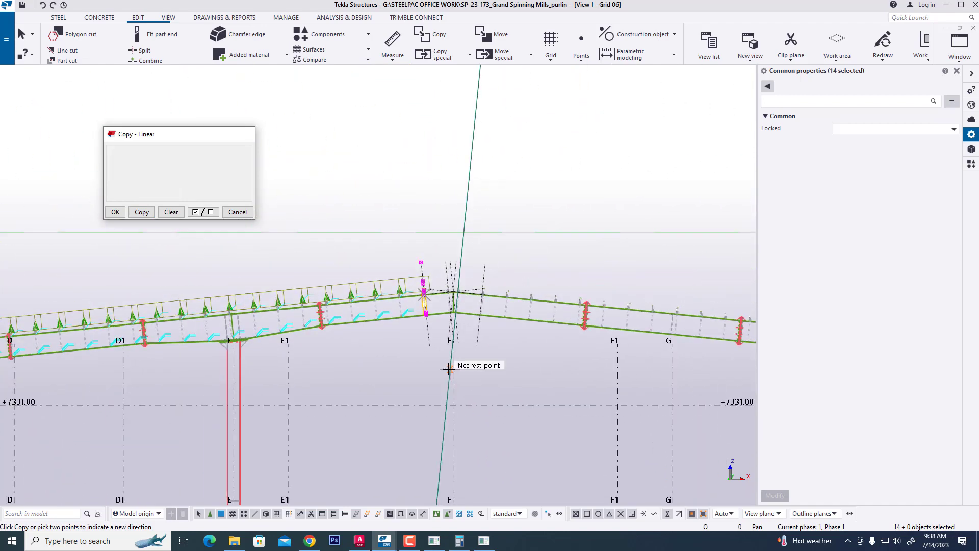
pyautogui.press('Escape')
pyautogui.click(418, 314)
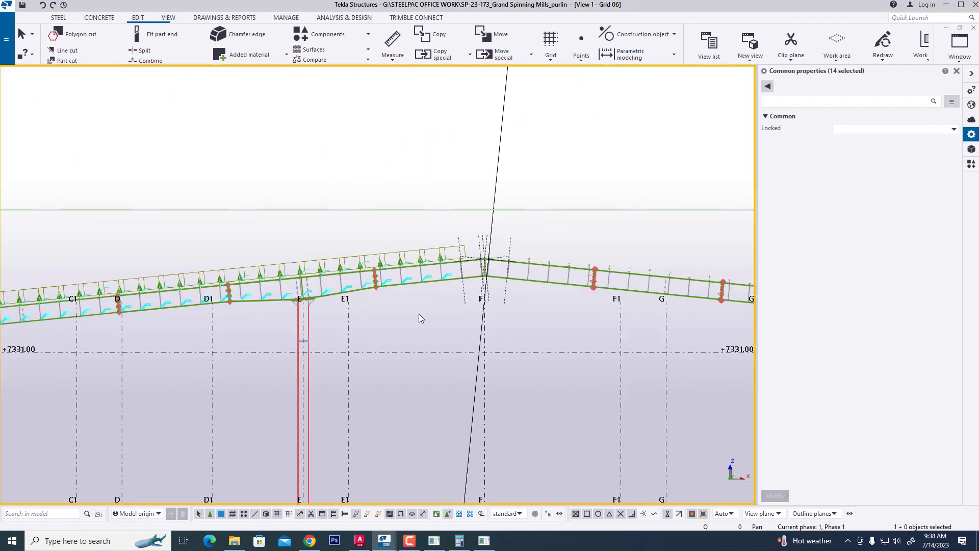
pyautogui.rightClick(418, 313)
pyautogui.click(479, 360)
# Switch to the 3D view and examine the copied purlins on both roof slopes
pyautogui.click(944, 47)
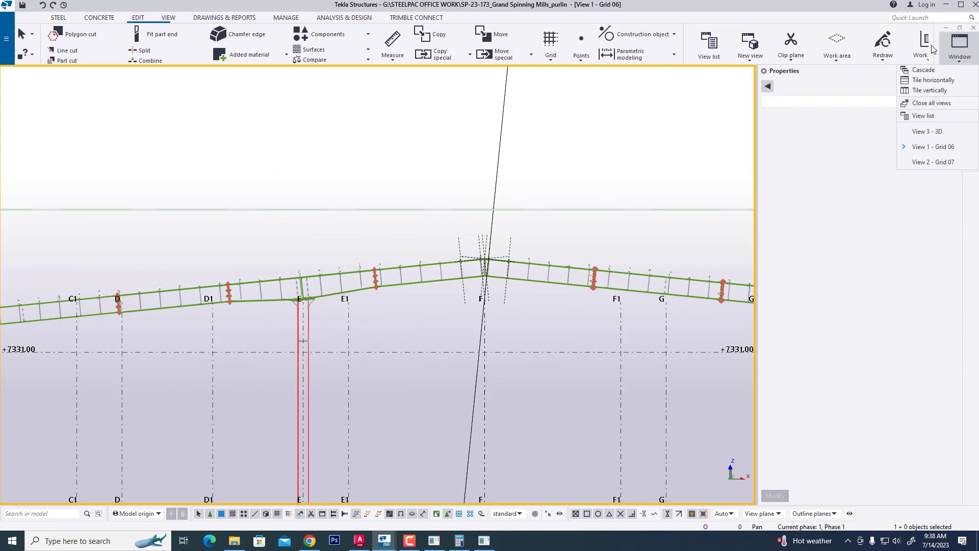
pyautogui.click(928, 131)
pyautogui.scroll(-4, 332, 243)
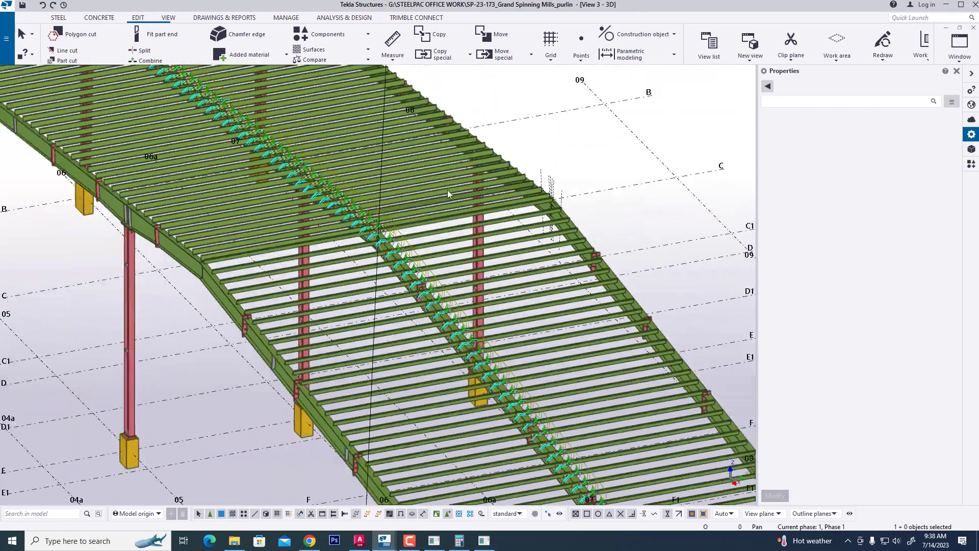
pyautogui.scroll(3, 448, 190)
pyautogui.keyDown('ctrl'); pyautogui.moveTo(438, 317); pyautogui.dragTo(372, 296, button='middle'); pyautogui.keyUp('ctrl')
pyautogui.scroll(2, 477, 368)
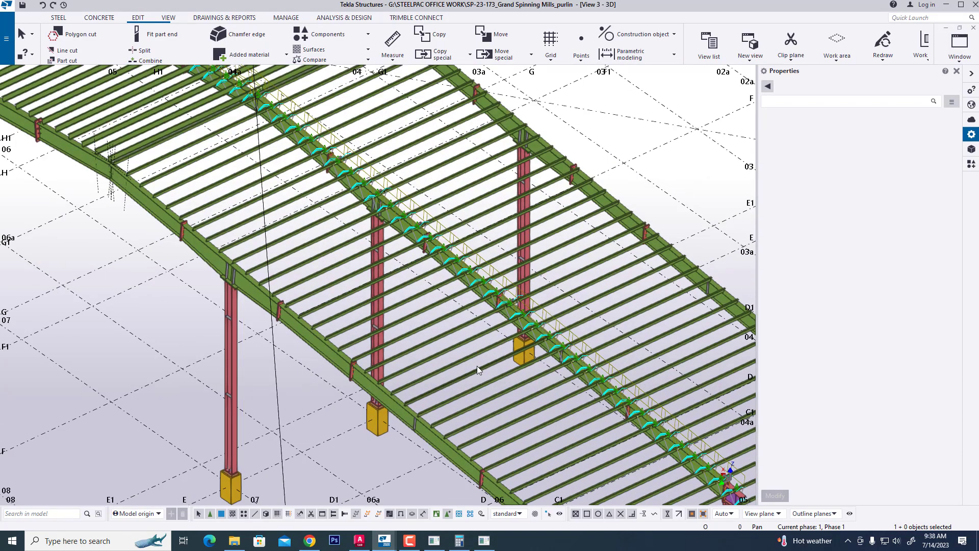
pyautogui.scroll(4, 458, 326)
# Redraw the 3D view to clear the component symbols and inspect the lapped purlin joints, cleats and stays over the rafter
pyautogui.click(435, 275)
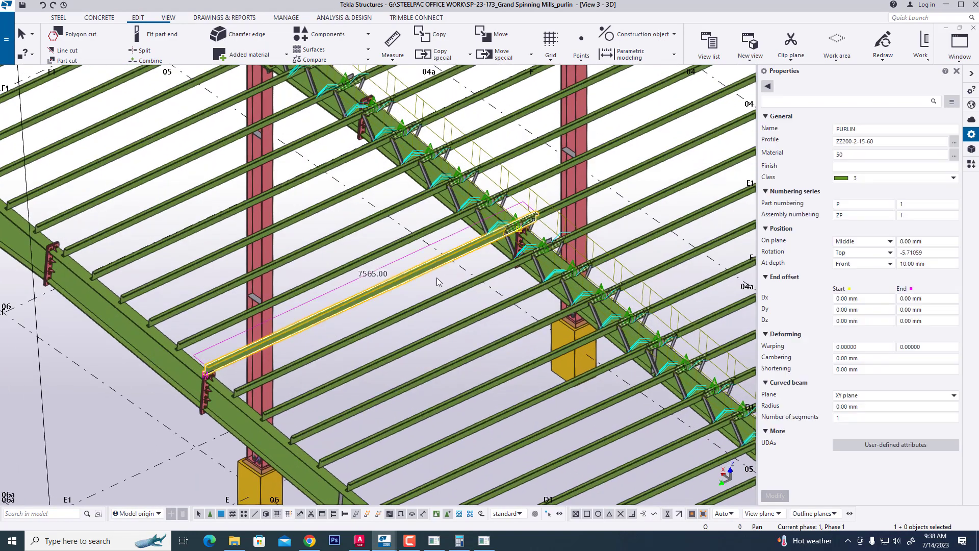
pyautogui.rightClick(437, 280)
pyautogui.click(411, 292)
pyautogui.rightClick(411, 291)
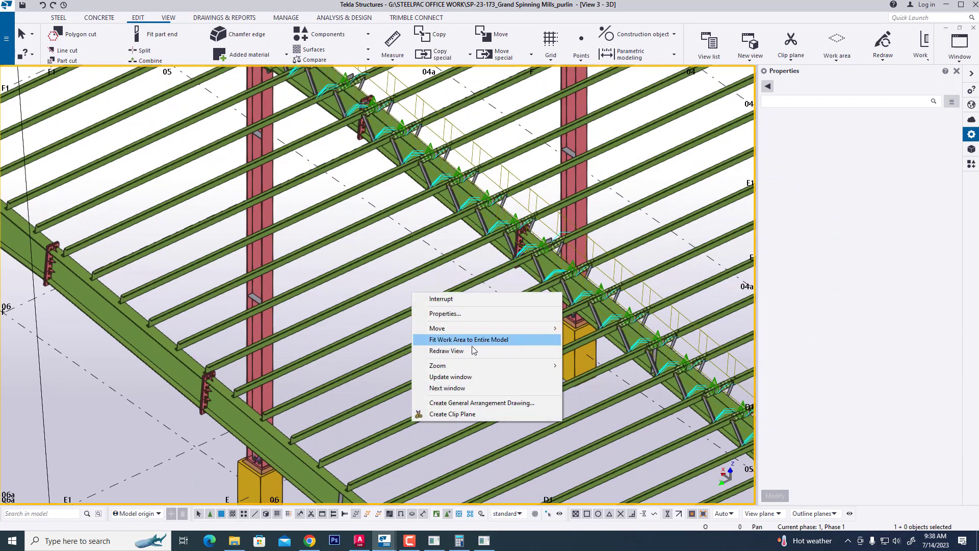
pyautogui.click(472, 351)
pyautogui.scroll(6, 504, 264)
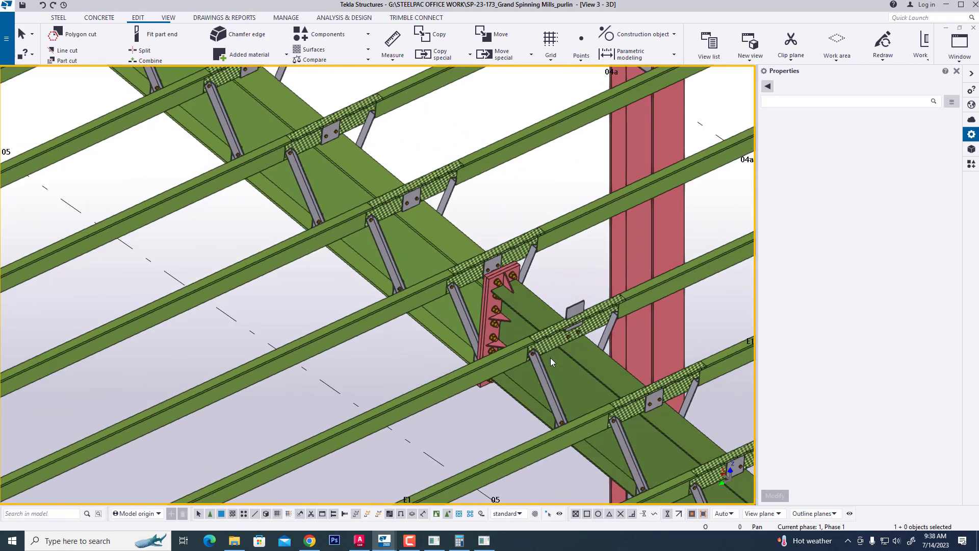
pyautogui.scroll(3, 383, 221)
pyautogui.scroll(2, 469, 203)
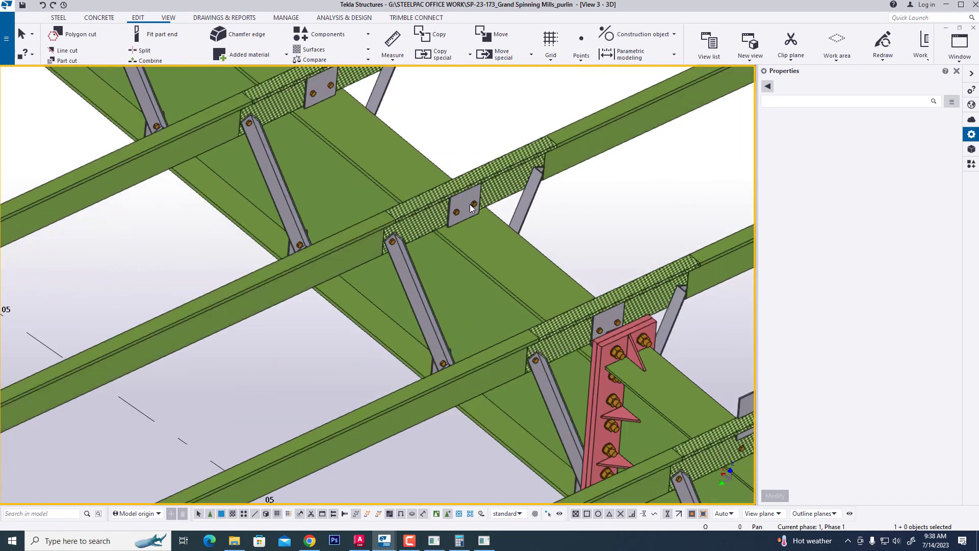
pyautogui.scroll(-3, 470, 204)
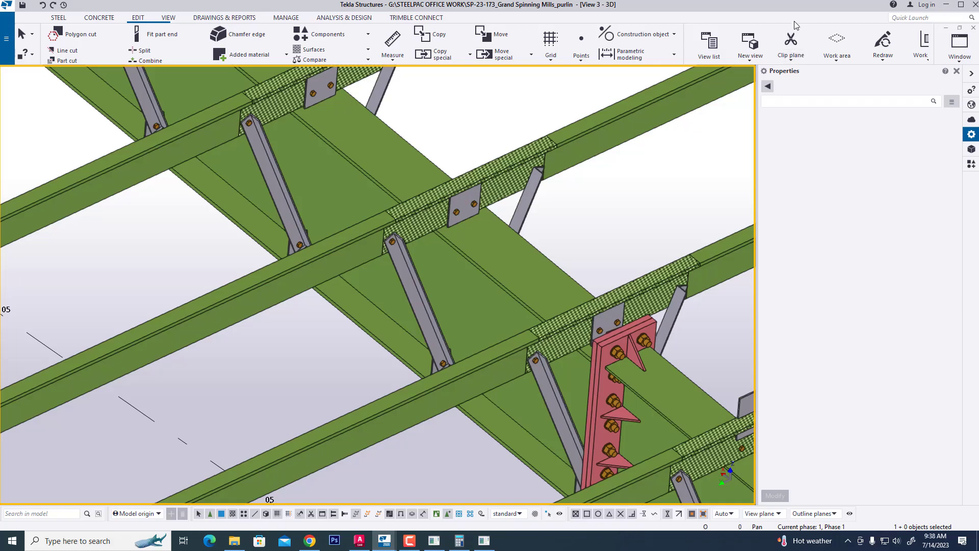